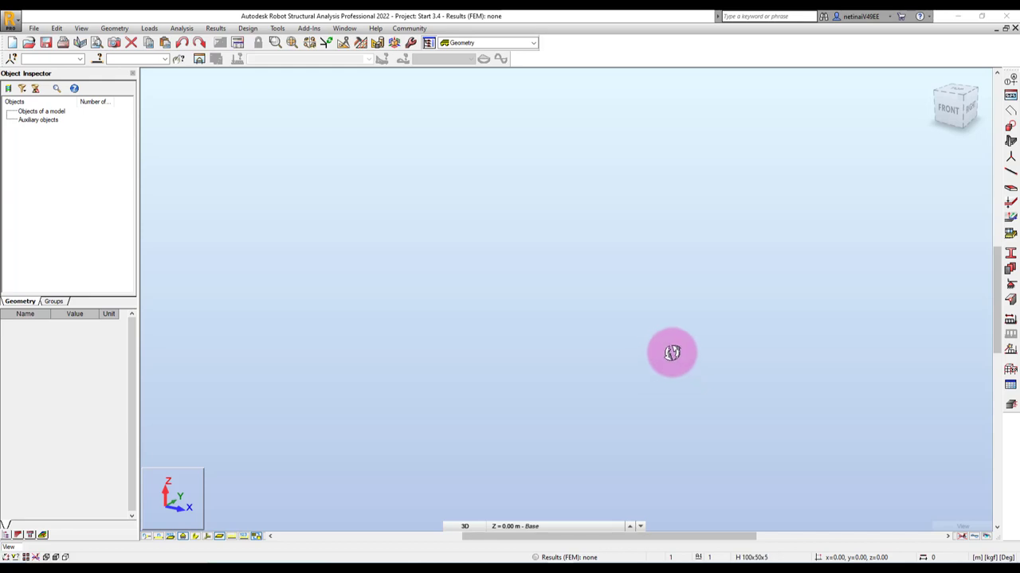
Open Job Preferences from the Tools menu
{"action": "middle_click_drag", "start_coordinate": [672, 363], "coordinate": [628, 354], "text": "shift"}
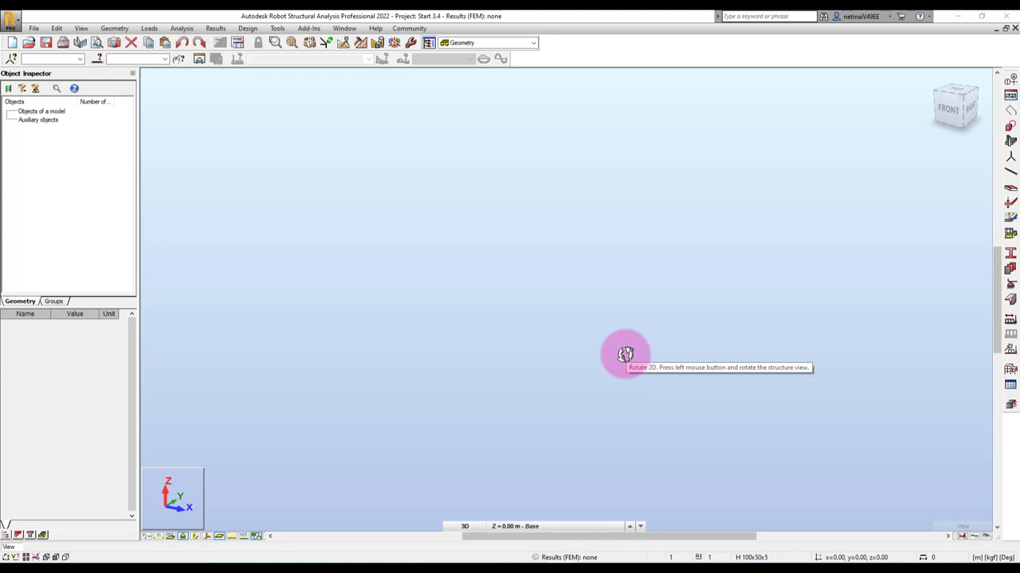
{"action": "left_click_drag", "start_coordinate": [625, 355], "coordinate": [603, 354]}
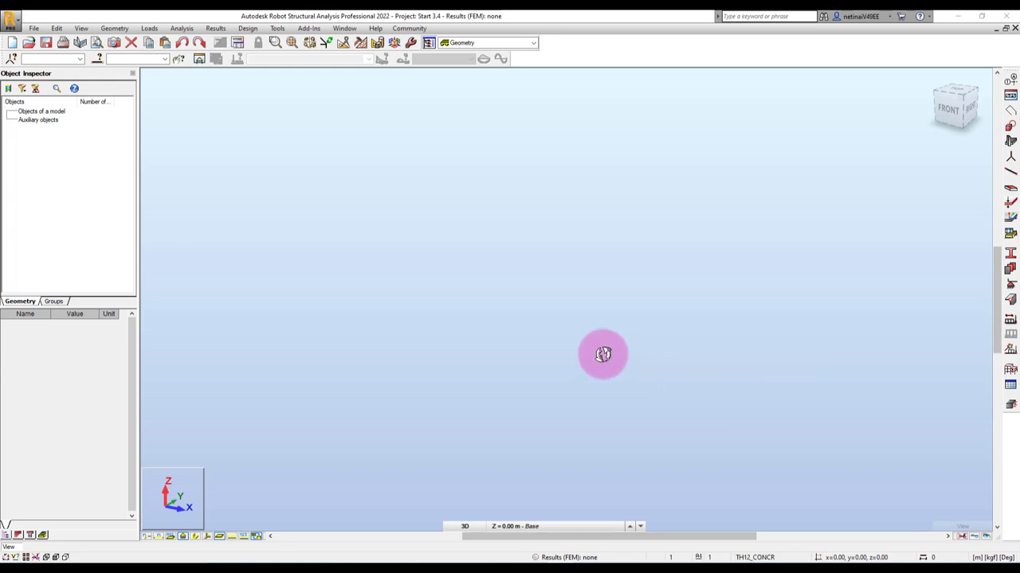
{"action": "mouse_move", "coordinate": [603, 354]}
{"action": "left_mouse_down"}
{"action": "mouse_move", "coordinate": [412, 26]}
{"action": "mouse_move", "coordinate": [432, 24]}
{"action": "left_mouse_up"}
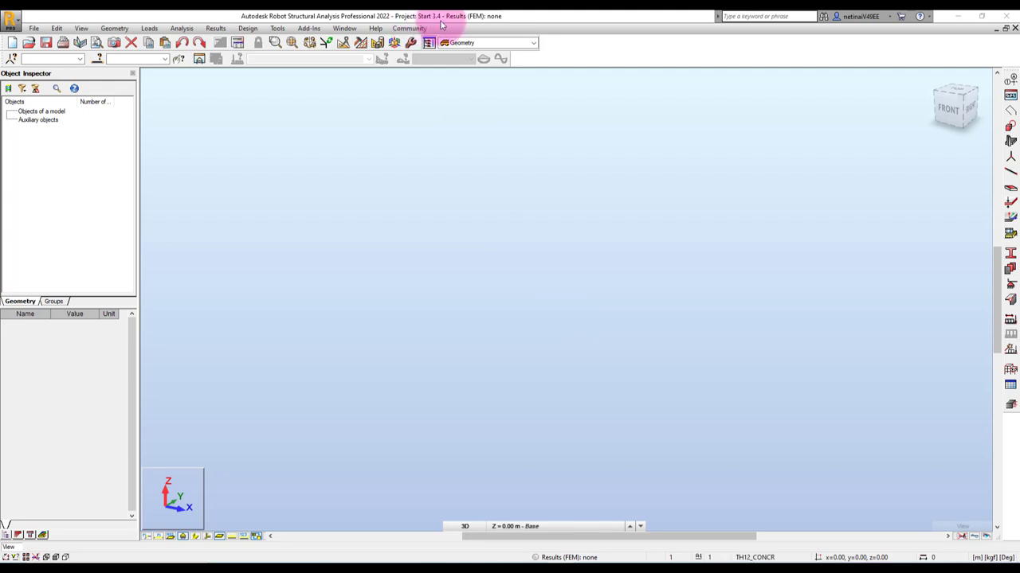
{"action": "left_click_drag", "start_coordinate": [442, 25], "coordinate": [343, 159]}
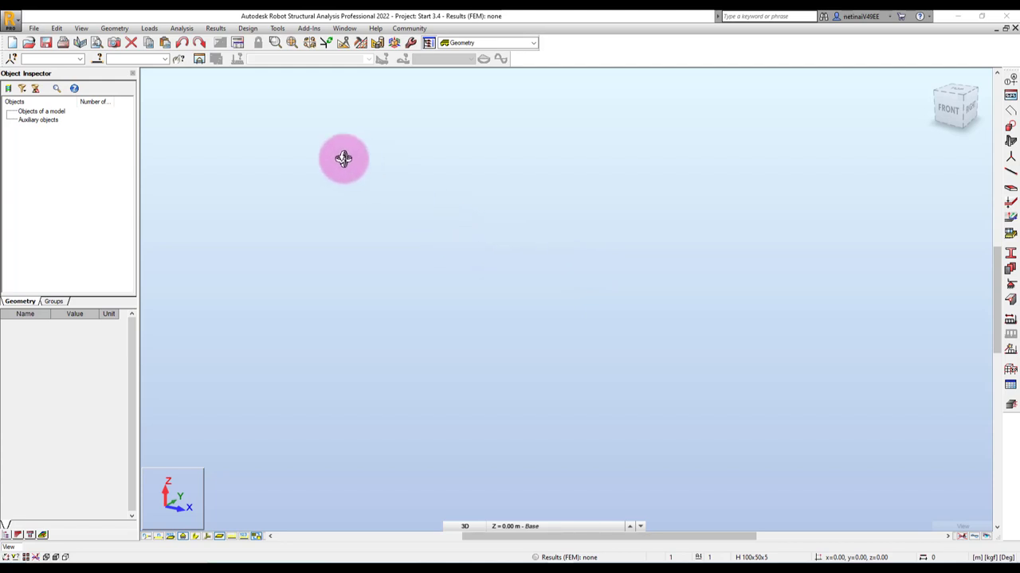
{"action": "left_click", "coordinate": [277, 29]}
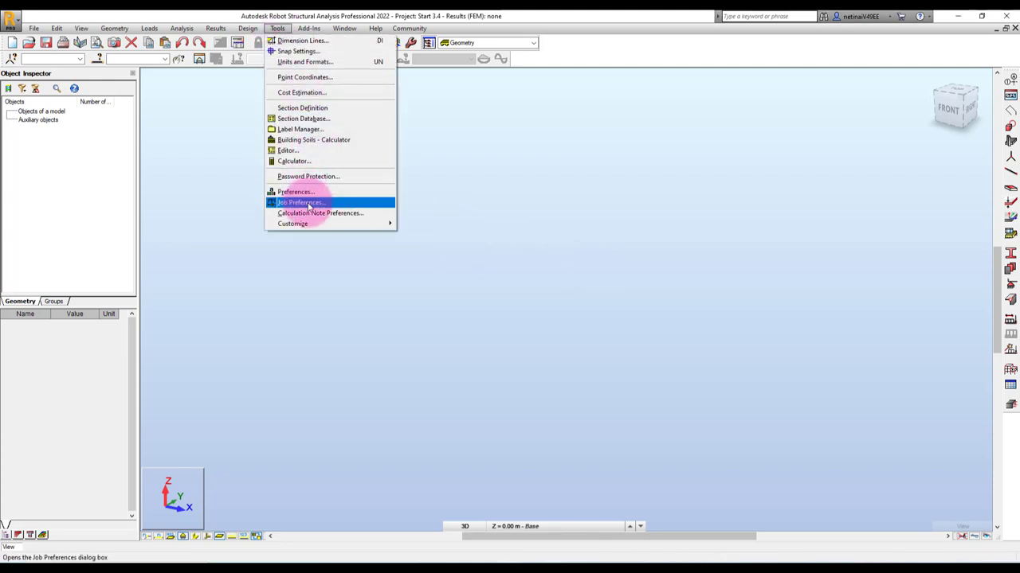
{"action": "left_click", "coordinate": [309, 204]}
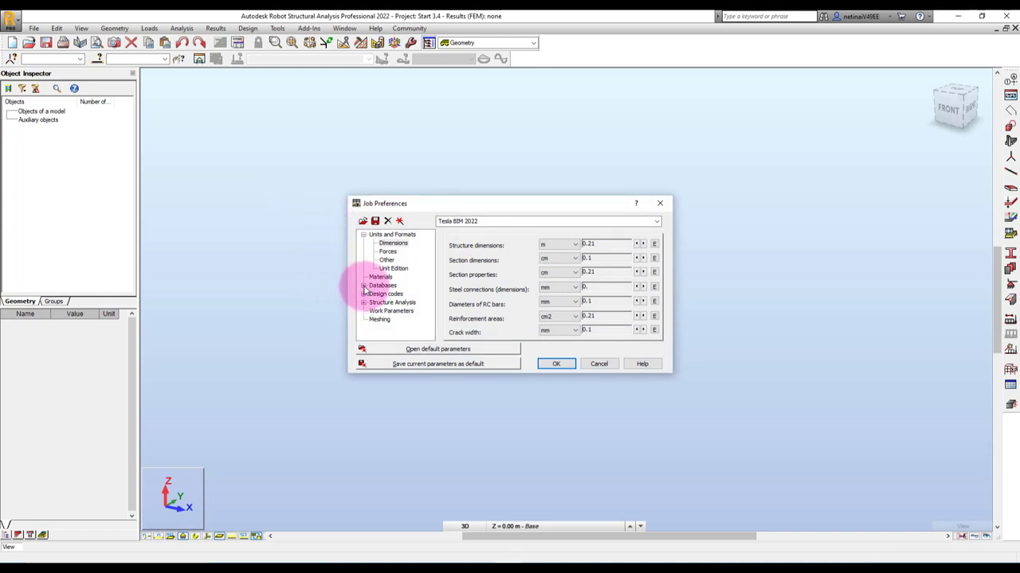
Show the Reinforcing bars databases, widen the Database column and select ACI 318-08_METRIC
{"action": "left_click", "coordinate": [364, 286]}
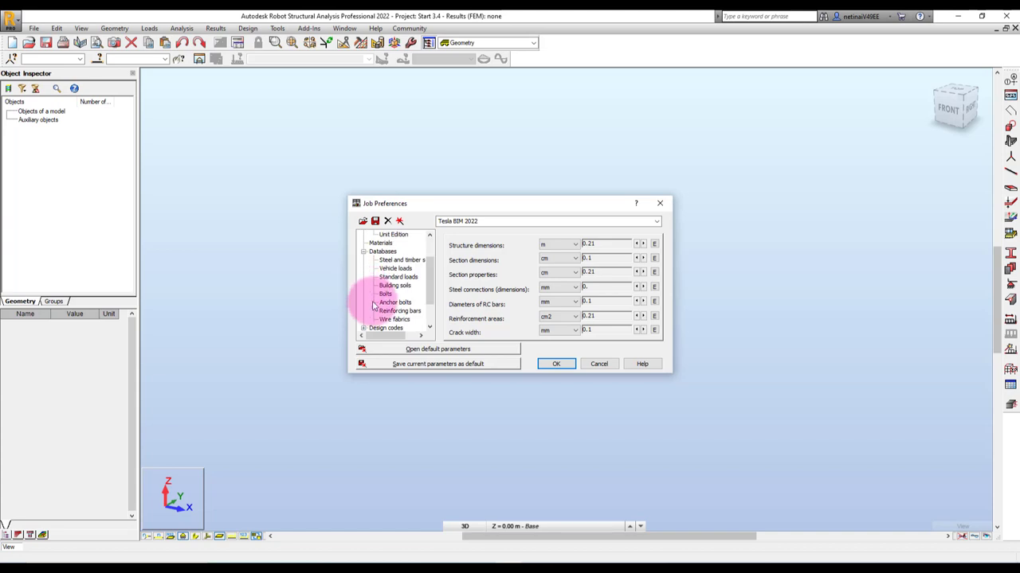
{"action": "left_click", "coordinate": [396, 312]}
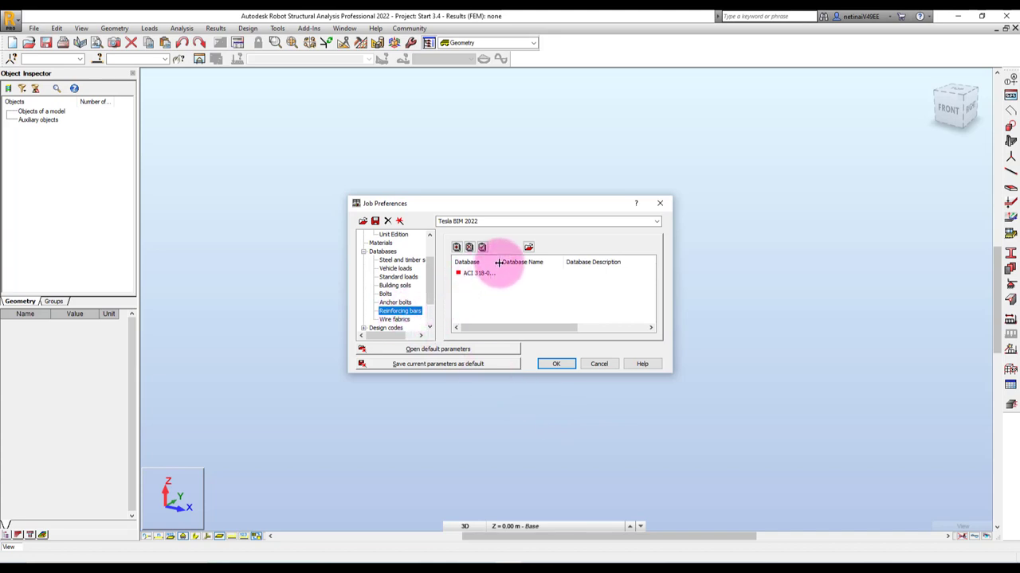
{"action": "left_click_drag", "start_coordinate": [499, 263], "coordinate": [518, 269]}
{"action": "left_click", "coordinate": [499, 272]}
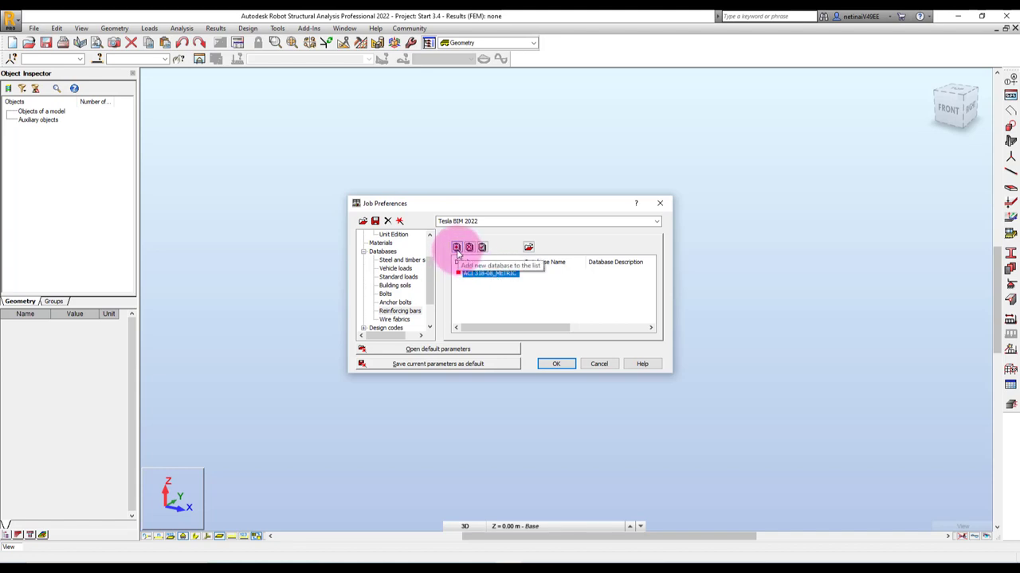
Preview the Add Database list without adding, then open ACI 318-08_METRIC for editing
{"action": "left_click", "coordinate": [456, 248]}
{"action": "left_click_drag", "start_coordinate": [467, 227], "coordinate": [596, 218]}
{"action": "left_click", "coordinate": [582, 252]}
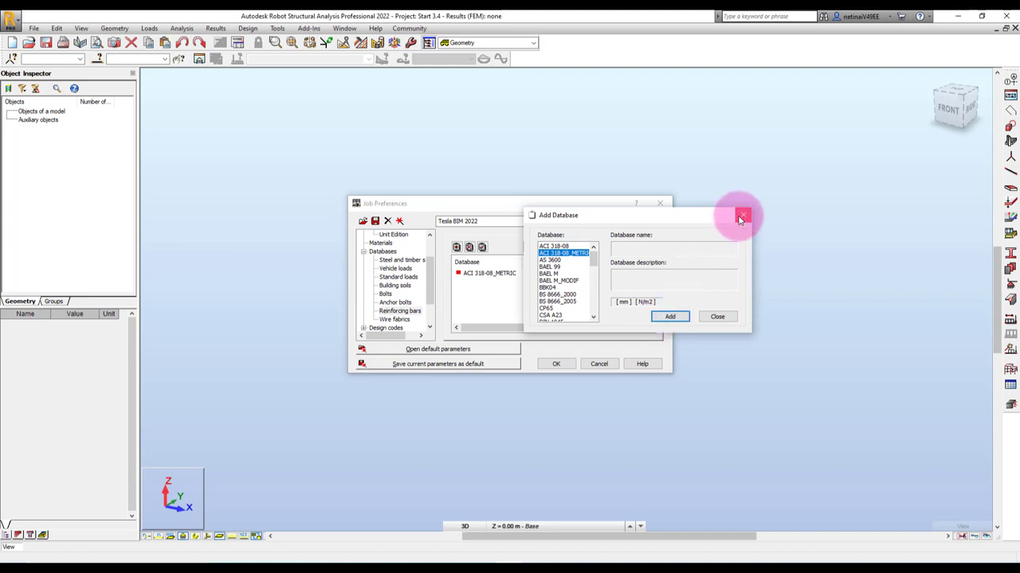
{"action": "left_click", "coordinate": [741, 217]}
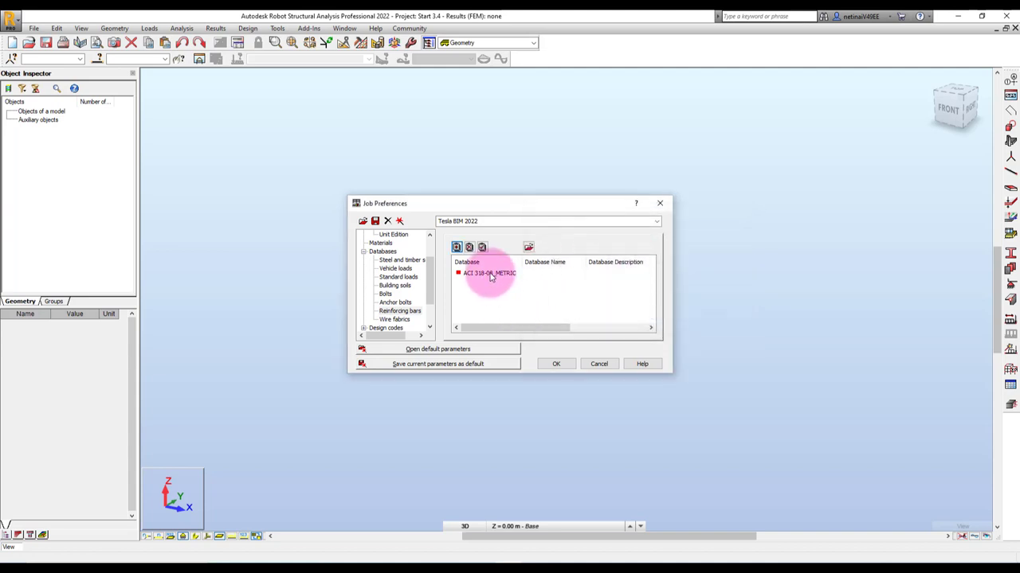
{"action": "left_click", "coordinate": [490, 274]}
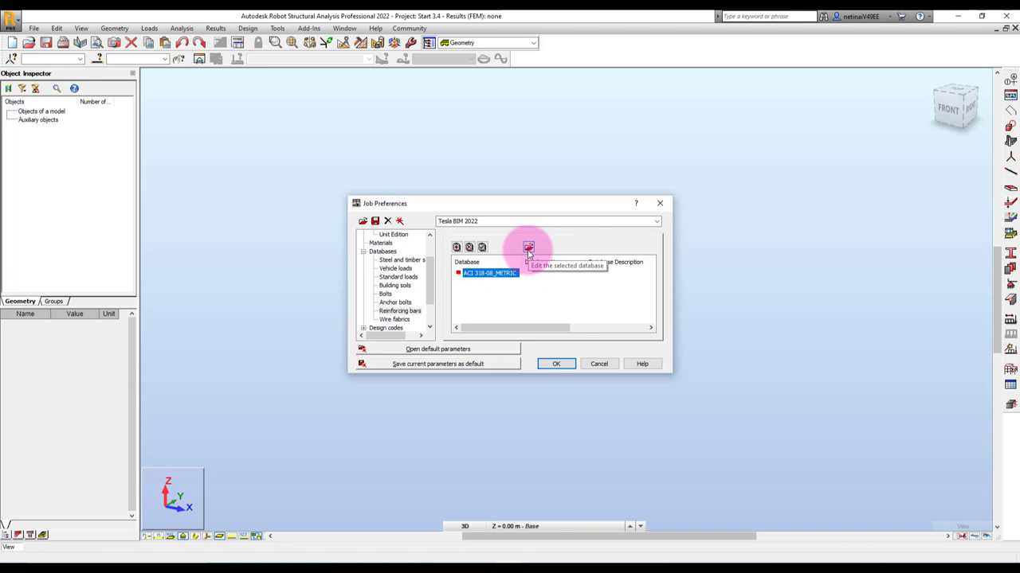
{"action": "left_click", "coordinate": [529, 249]}
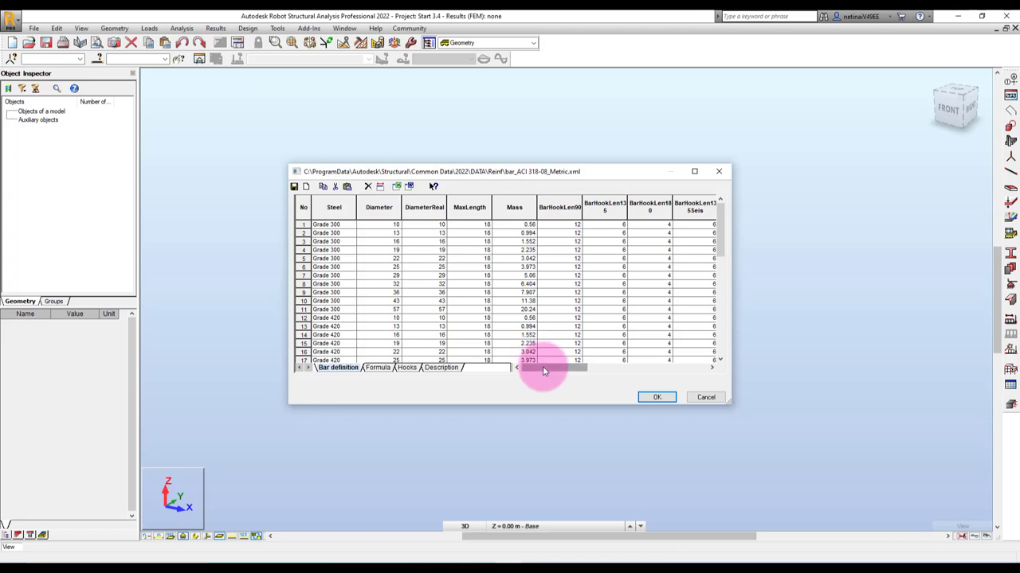
Change bar row 1 to Steel SR24, Diameter 6, DiameterReal 6, MaxLength 10
{"action": "double_click", "coordinate": [333, 226]}
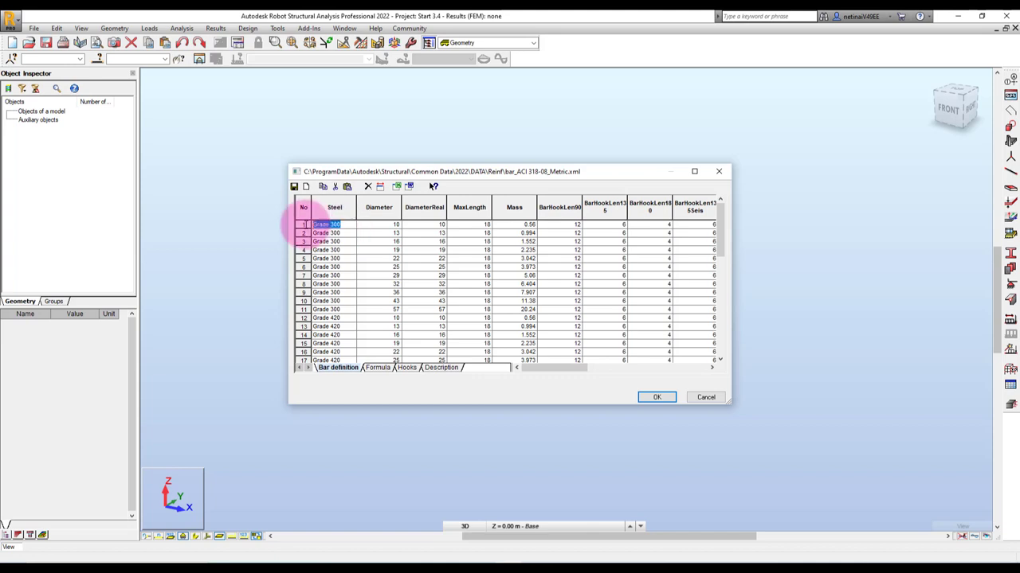
{"action": "type", "text": "SR24"}
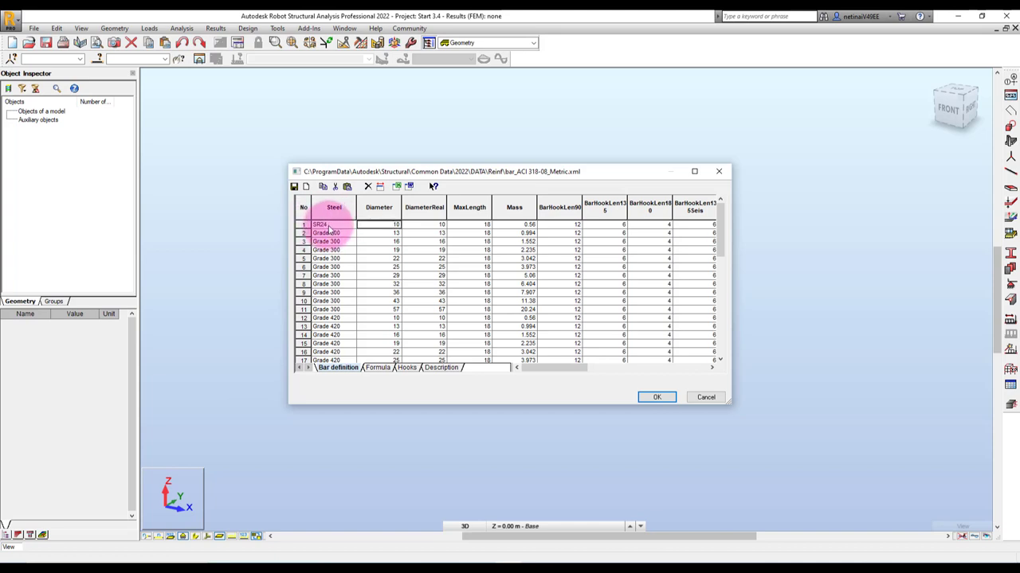
{"action": "double_click", "coordinate": [389, 225]}
{"action": "type", "text": "6"}
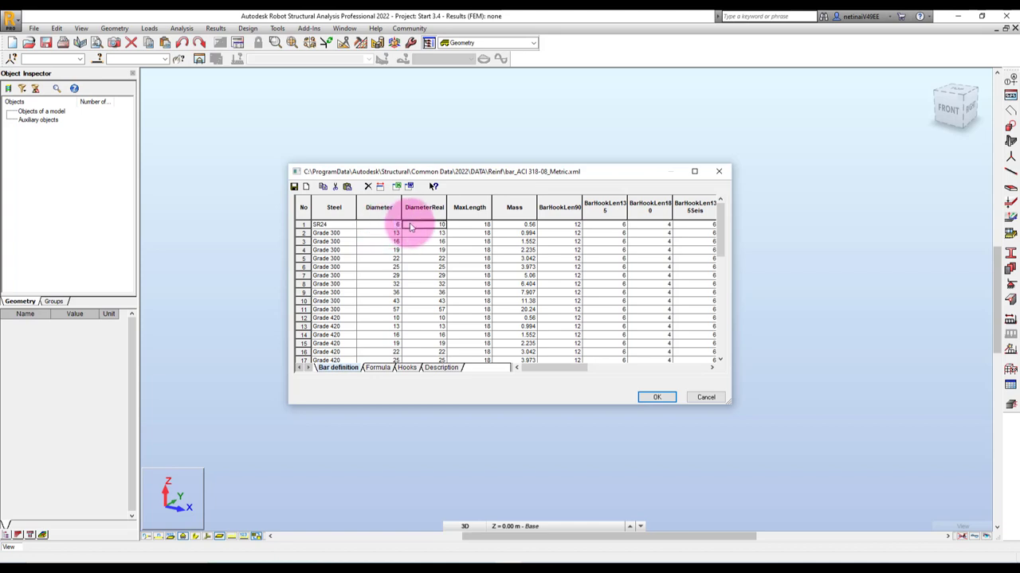
{"action": "double_click", "coordinate": [437, 224]}
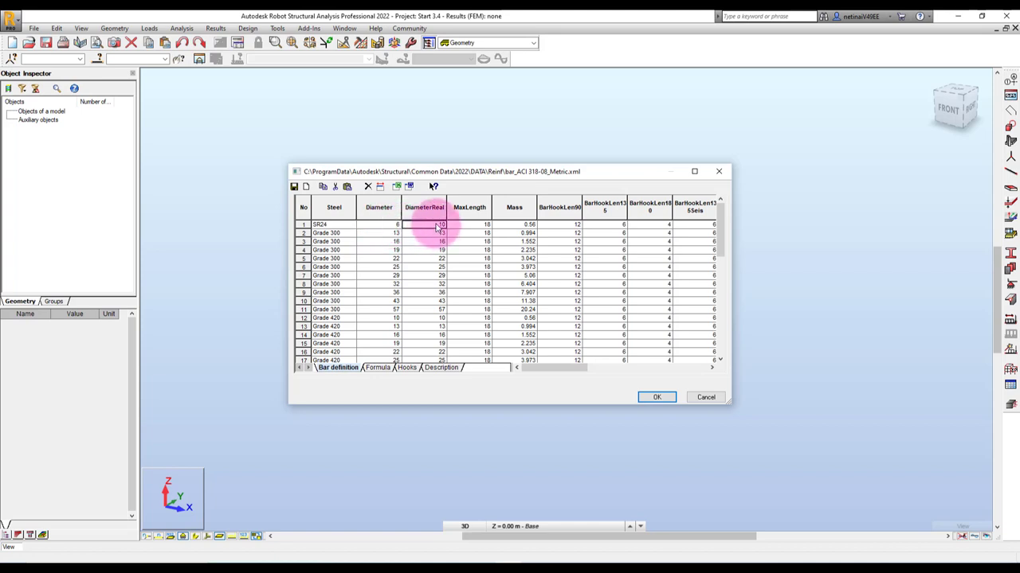
{"action": "double_click", "coordinate": [481, 229]}
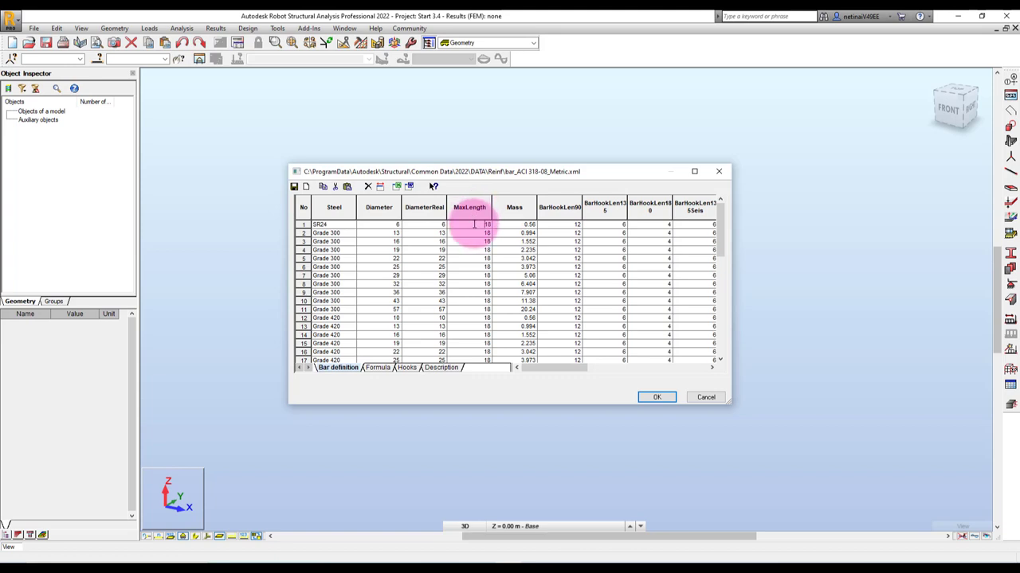
{"action": "double_click", "coordinate": [470, 223]}
{"action": "type", "text": "10"}
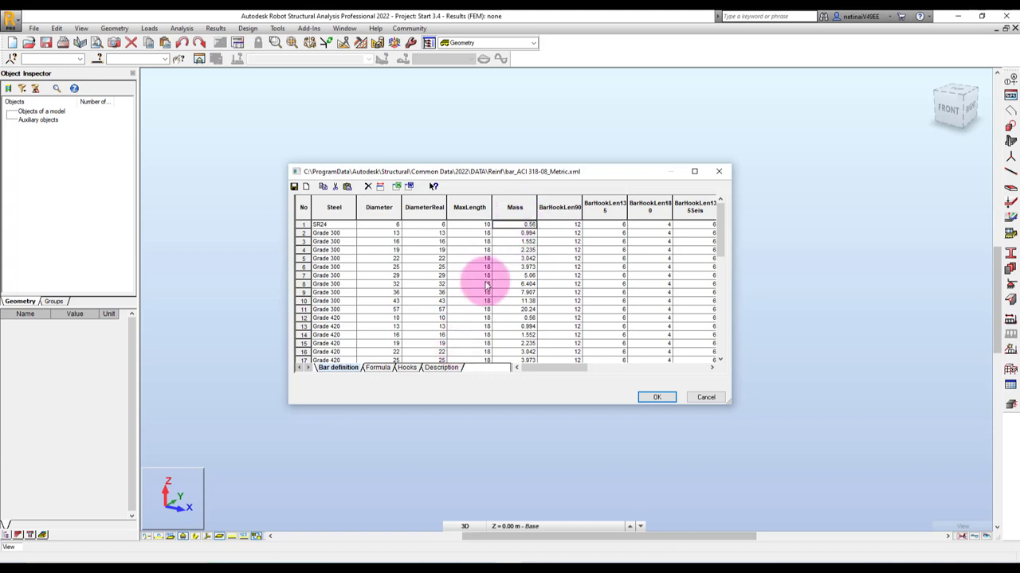
Check the Description tab, then move and widen the bar editor to show more columns
{"action": "left_click", "coordinate": [441, 368]}
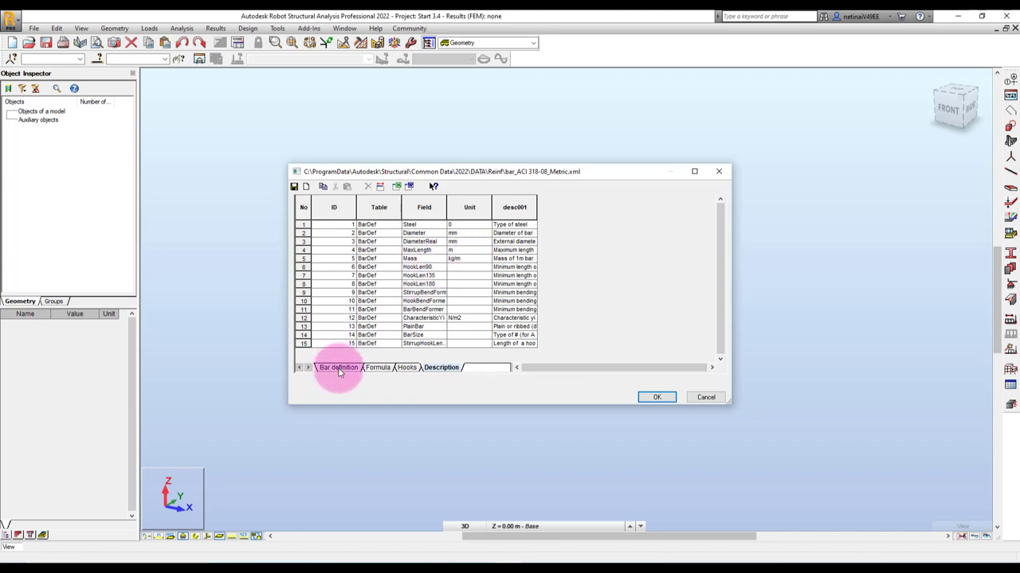
{"action": "left_click", "coordinate": [339, 368]}
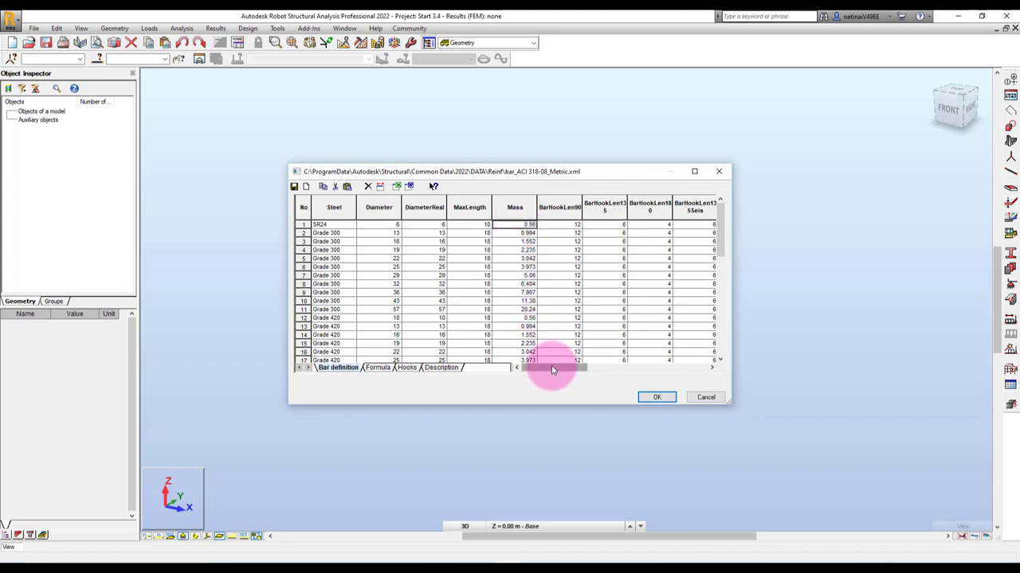
{"action": "left_click_drag", "start_coordinate": [544, 370], "coordinate": [563, 371]}
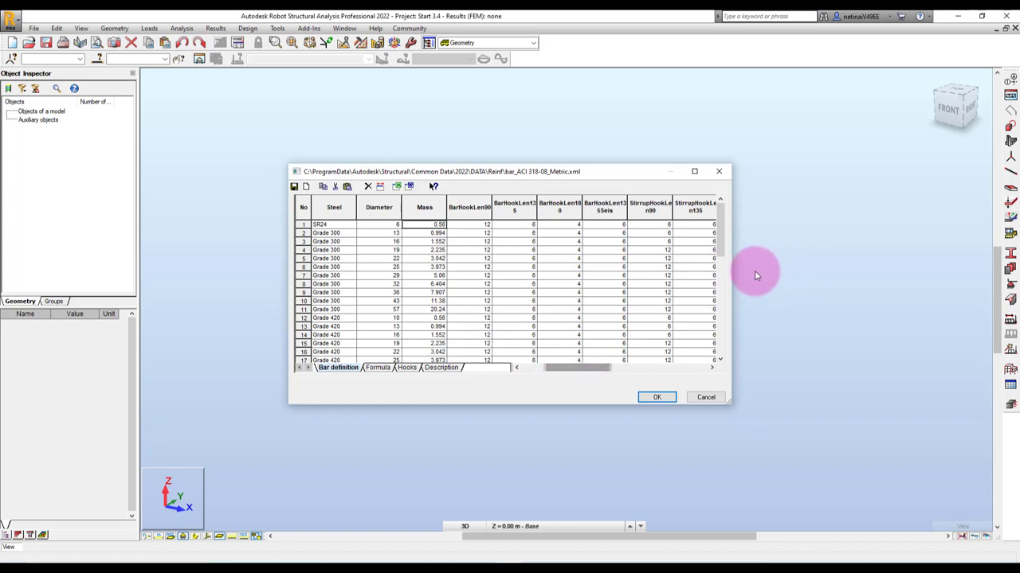
{"action": "left_click_drag", "start_coordinate": [728, 275], "coordinate": [885, 277]}
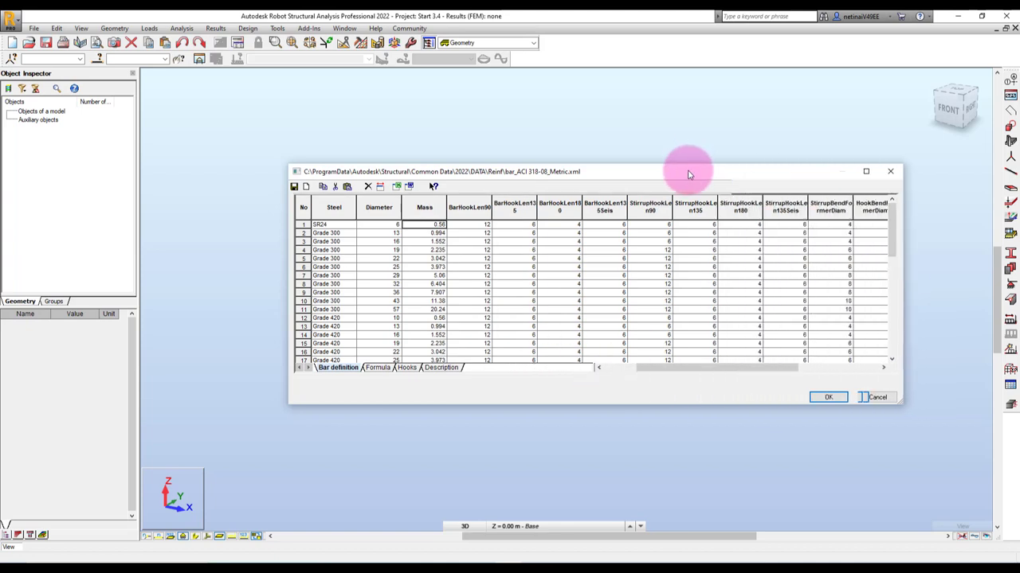
{"action": "left_click_drag", "start_coordinate": [683, 171], "coordinate": [561, 164]}
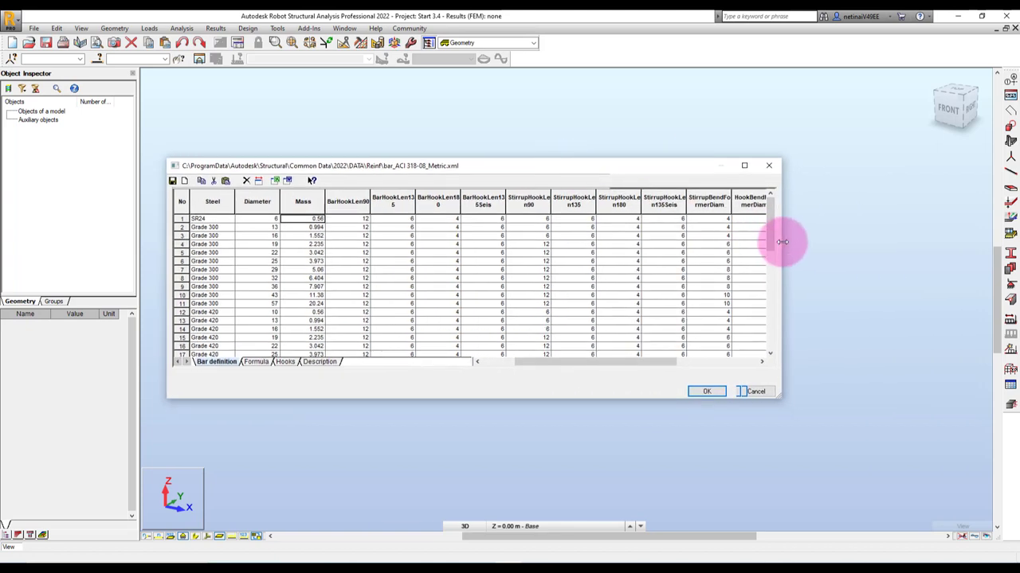
{"action": "left_click_drag", "start_coordinate": [782, 241], "coordinate": [860, 241]}
{"action": "left_click_drag", "start_coordinate": [622, 361], "coordinate": [691, 366]}
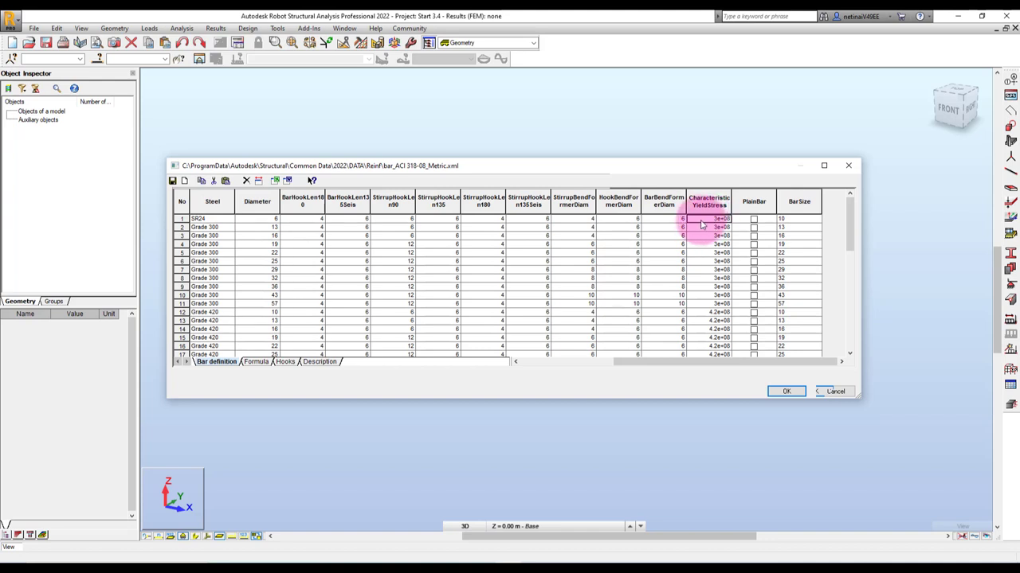
Confirm CharacteristicYieldStress is in N/m2 on the Description tab, then return to Bar definition
{"action": "left_click", "coordinate": [320, 361]}
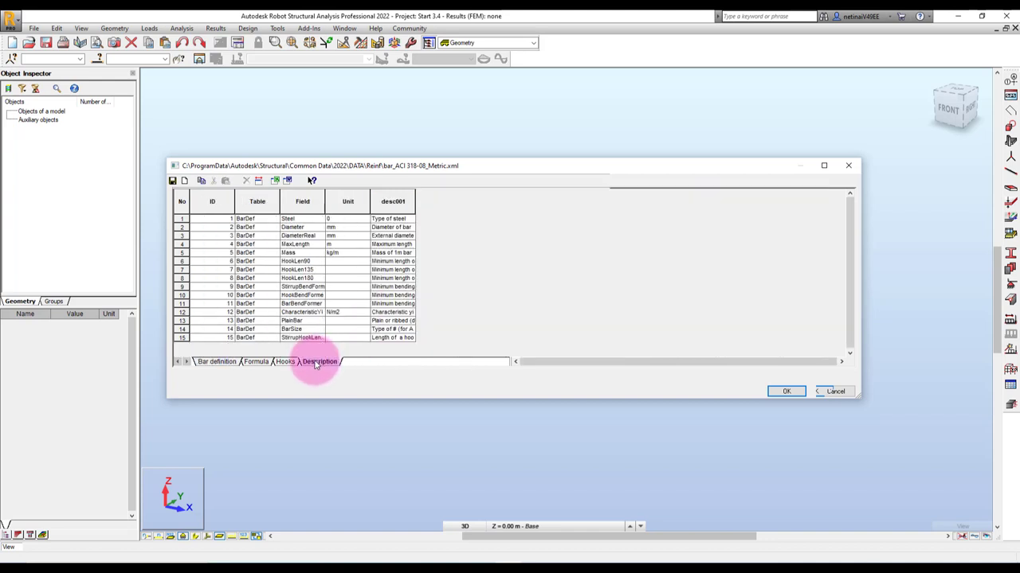
{"action": "double_click", "coordinate": [333, 314]}
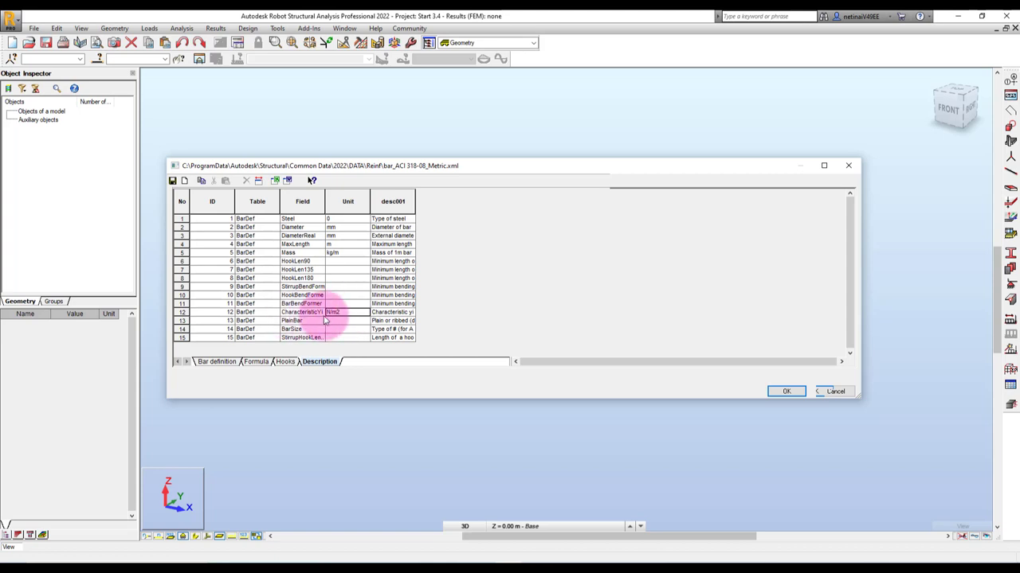
{"action": "left_click", "coordinate": [216, 363]}
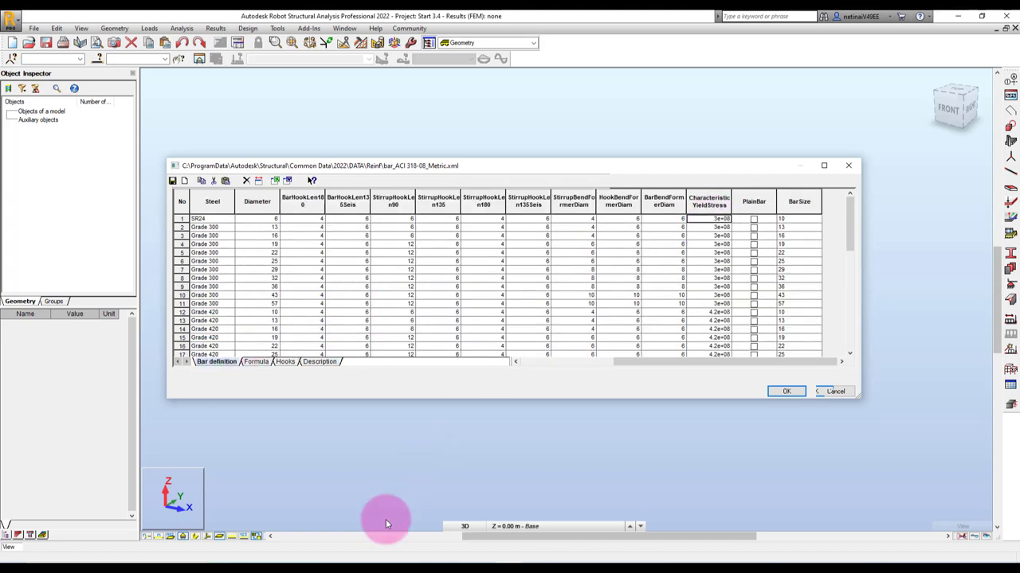
Search the web for 'ksc to n/m2' in a new browser tab
{"action": "left_click", "coordinate": [398, 559]}
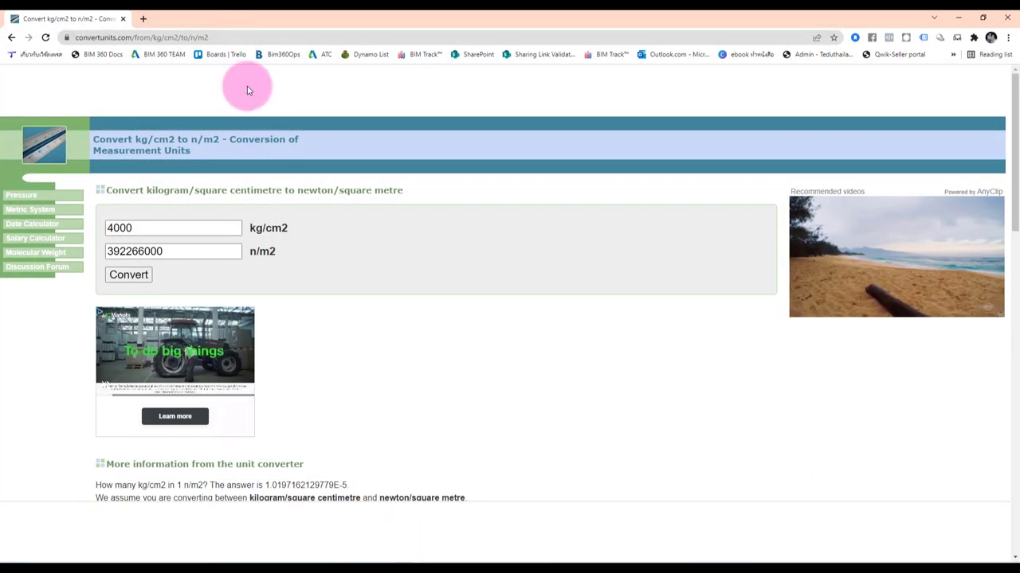
{"action": "left_click", "coordinate": [144, 18]}
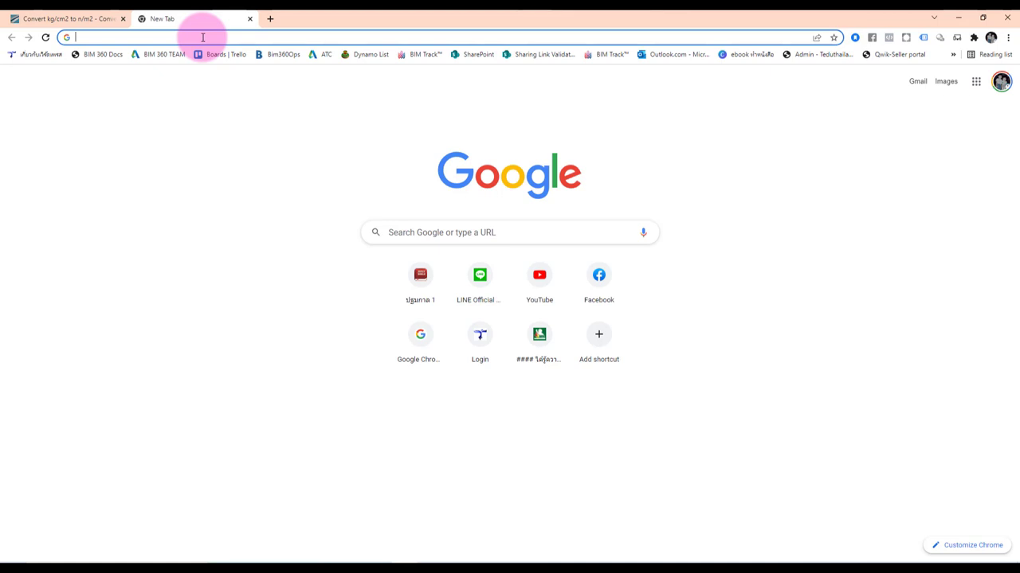
{"action": "type", "text": "k"}
{"action": "key", "text": "BackSpace"}
{"action": "type", "text": "ksc to "}
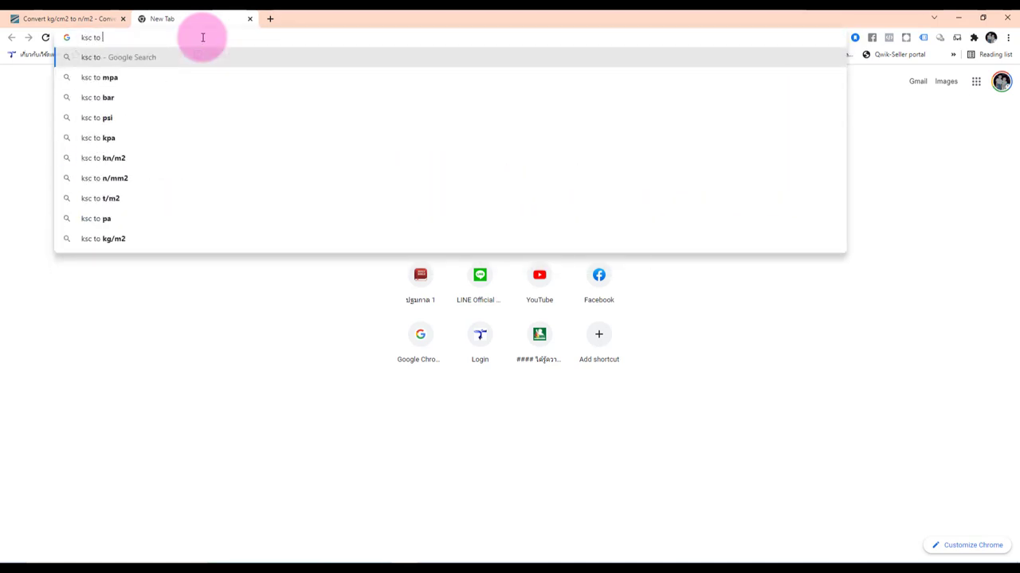
{"action": "type", "text": "n/"}
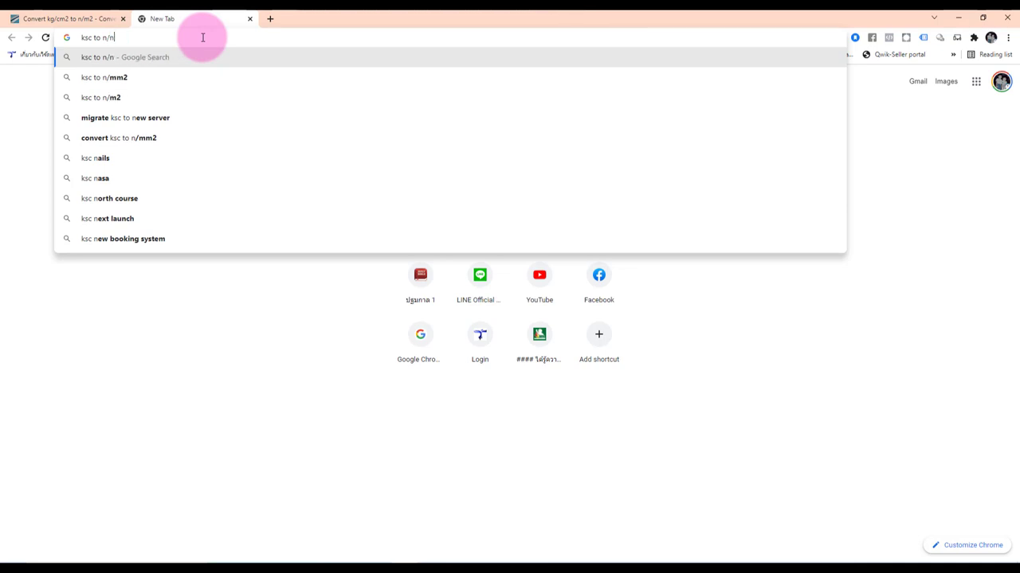
{"action": "type", "text": "m"}
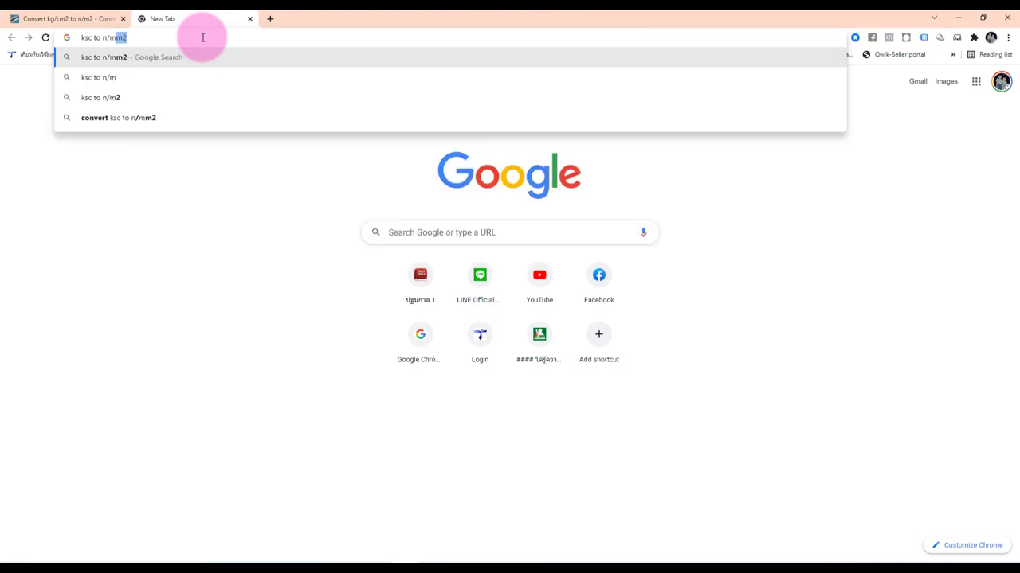
{"action": "key", "text": "BackSpace"}
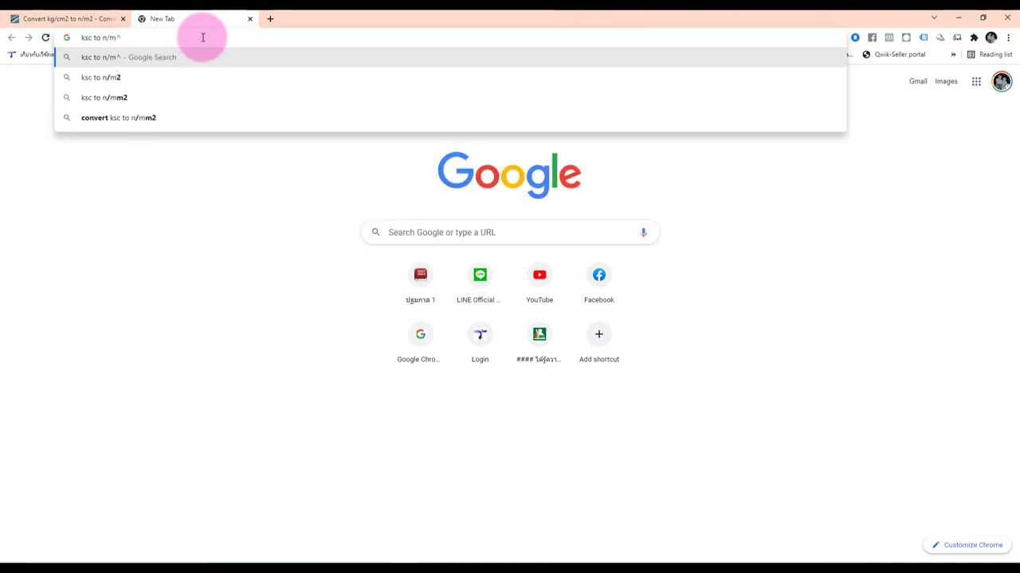
{"action": "type", "text": "2"}
{"action": "key", "text": "Return"}
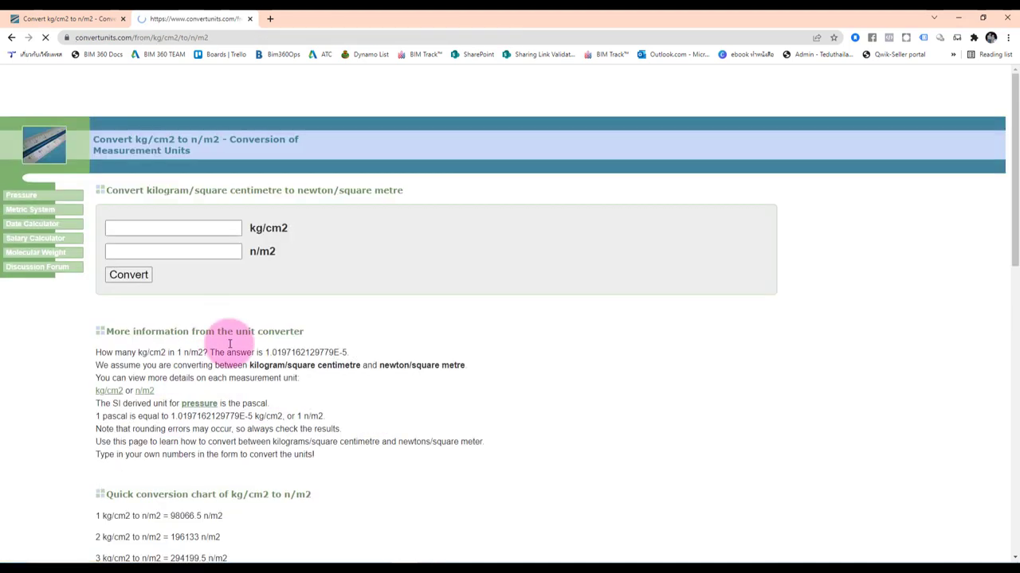
{"action": "left_click", "coordinate": [156, 228]}
{"action": "type", "text": "24"}
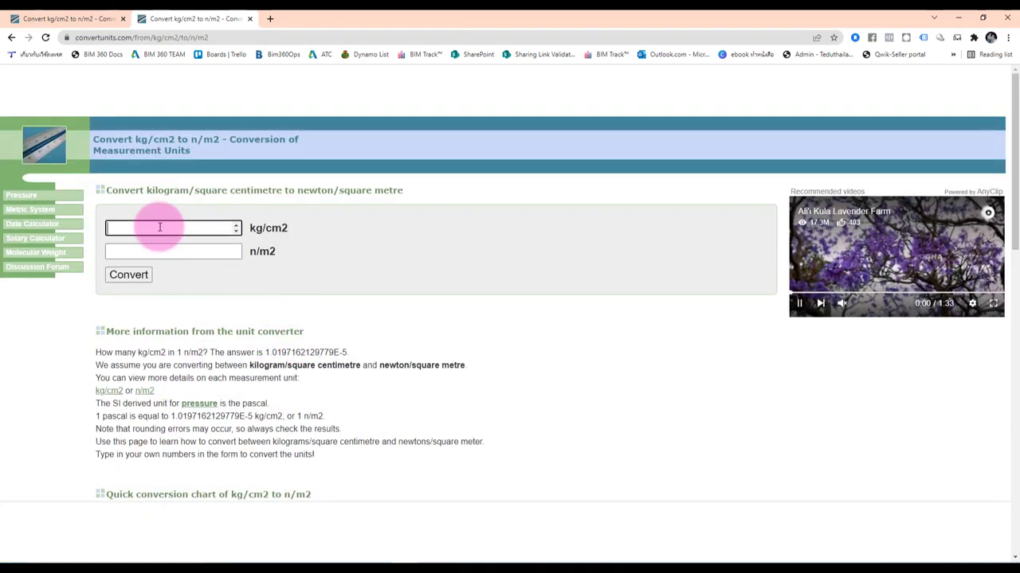
{"action": "type", "text": "00"}
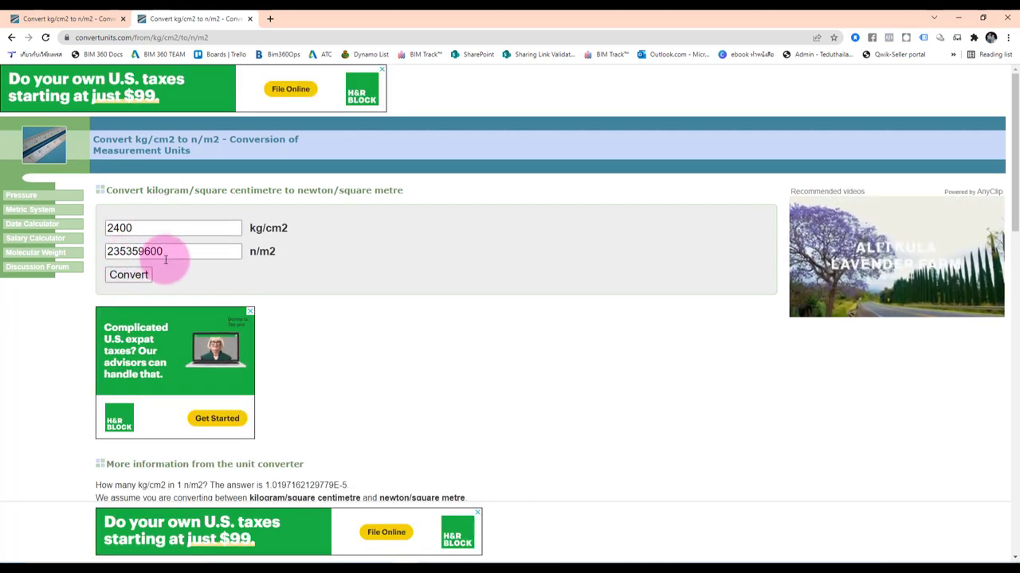
{"action": "left_click_drag", "start_coordinate": [171, 255], "coordinate": [109, 258]}
{"action": "left_click", "coordinate": [117, 256]}
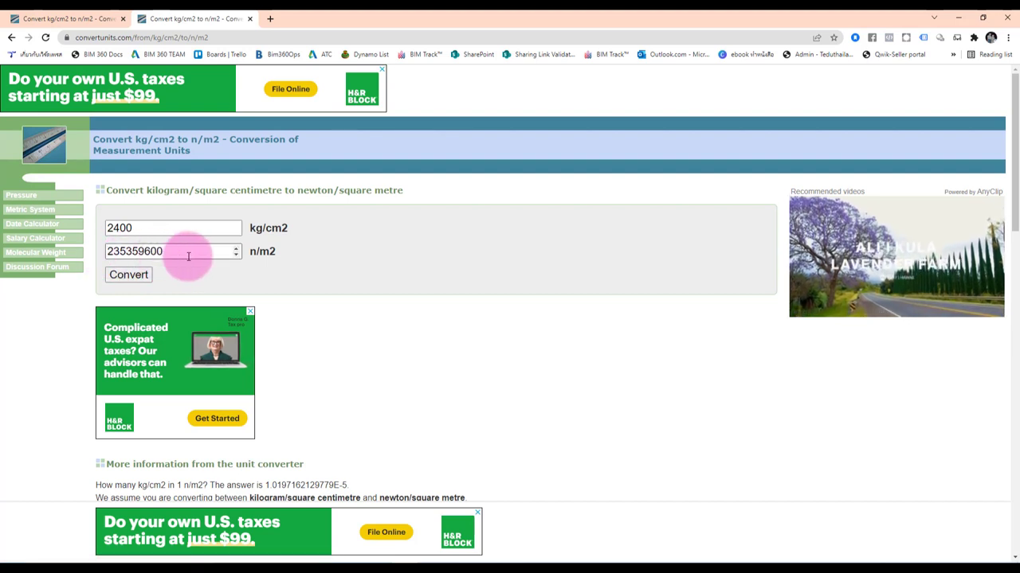
{"action": "double_click", "coordinate": [148, 252]}
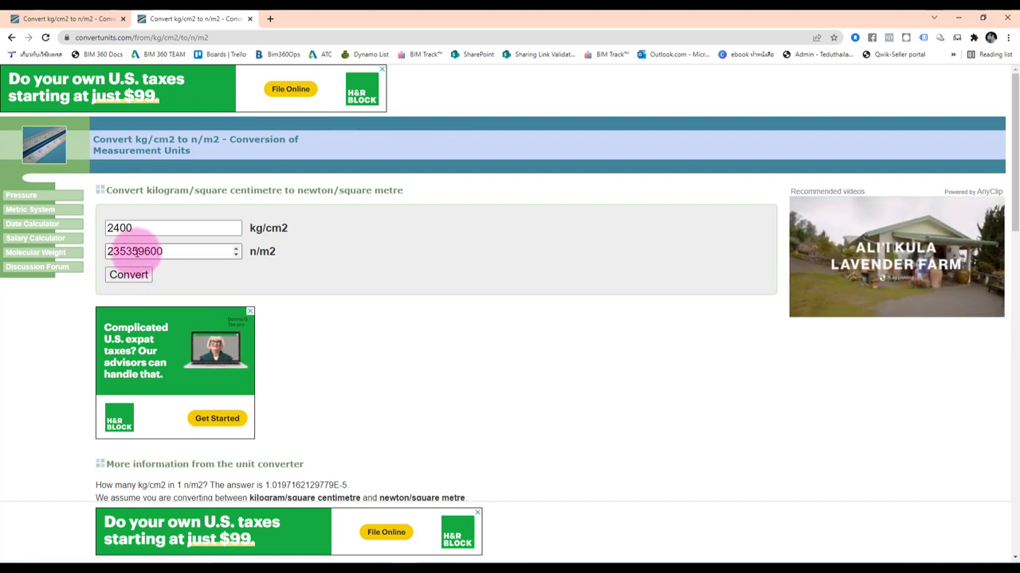
{"action": "left_click", "coordinate": [170, 252]}
{"action": "double_click", "coordinate": [143, 251]}
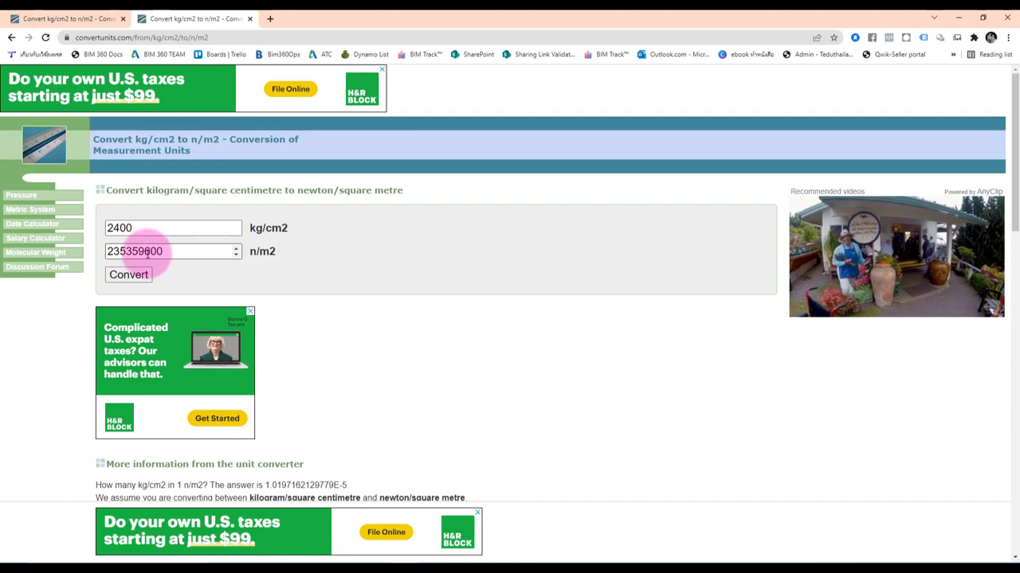
{"action": "left_click", "coordinate": [122, 251]}
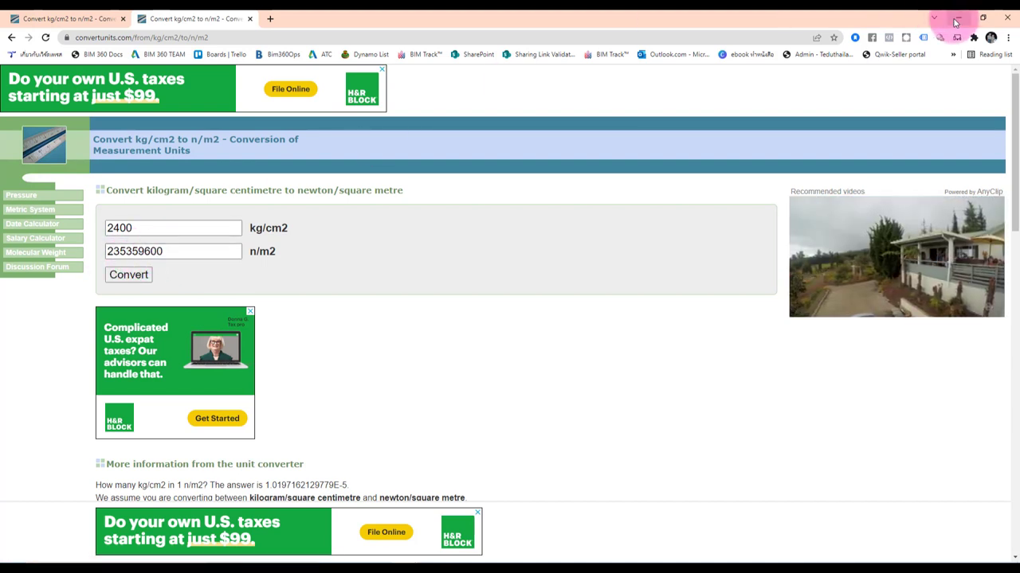
{"action": "left_click", "coordinate": [958, 16]}
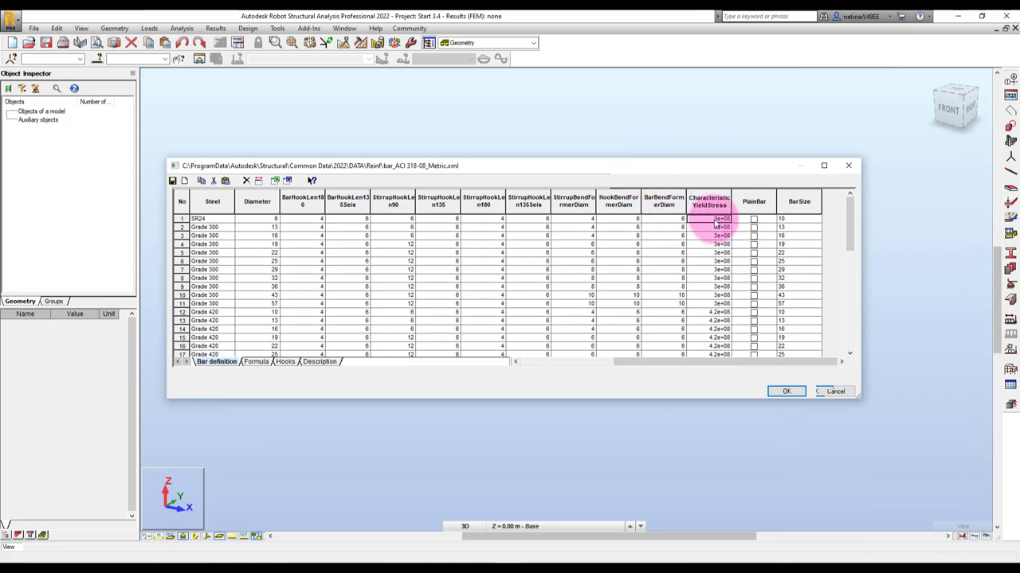
Set the SR24 row's yield stress to 2.35e+08 and its bar size to 6
{"action": "double_click", "coordinate": [721, 219]}
{"action": "left_click", "coordinate": [753, 220]}
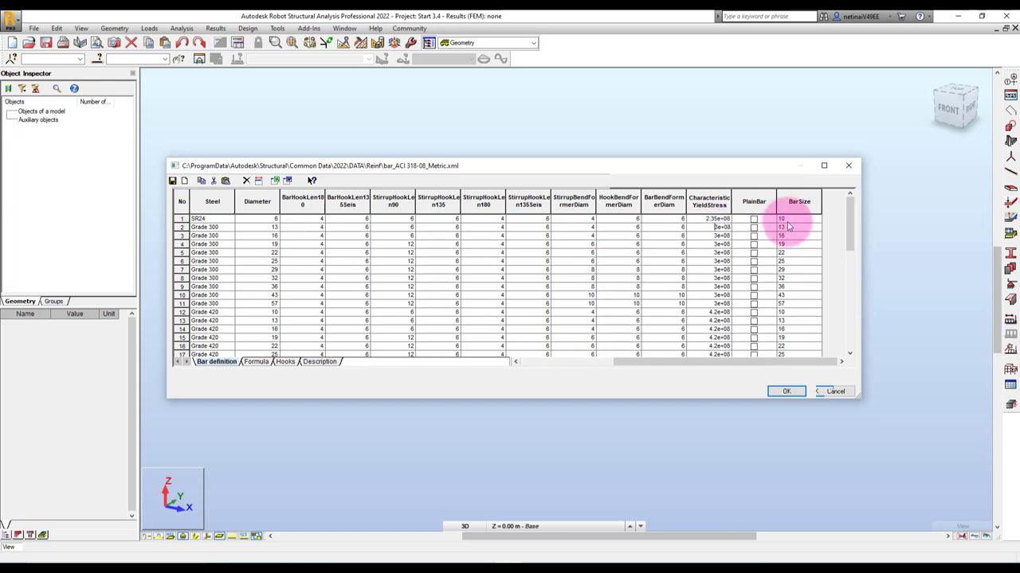
{"action": "left_click", "coordinate": [782, 218]}
{"action": "type", "text": "6"}
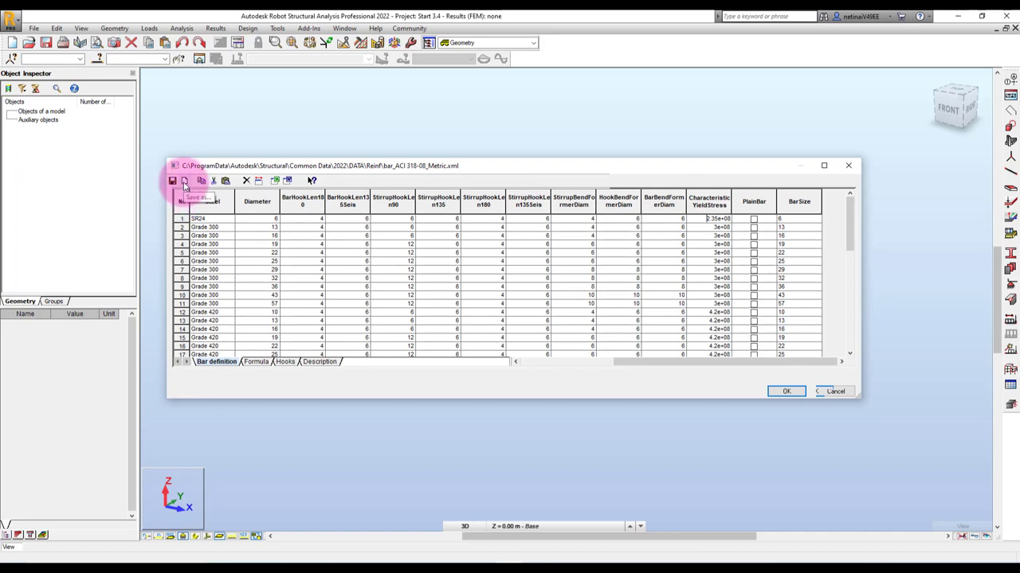
Start Save As for the bar database and browse to Local Disk (C:)
{"action": "left_click", "coordinate": [184, 181]}
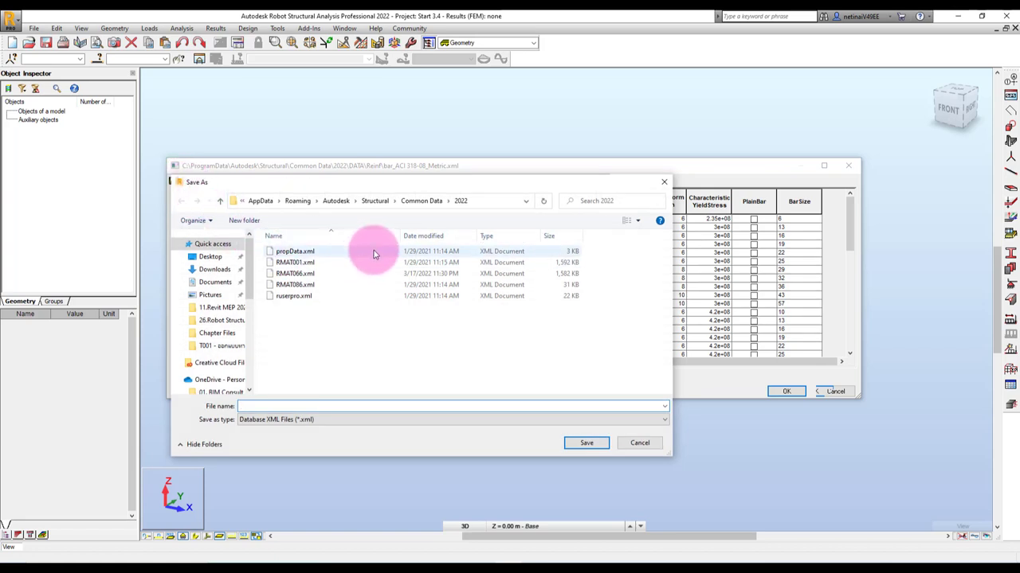
{"action": "scroll", "coordinate": [237, 303], "scroll_direction": "down", "scroll_amount": 2}
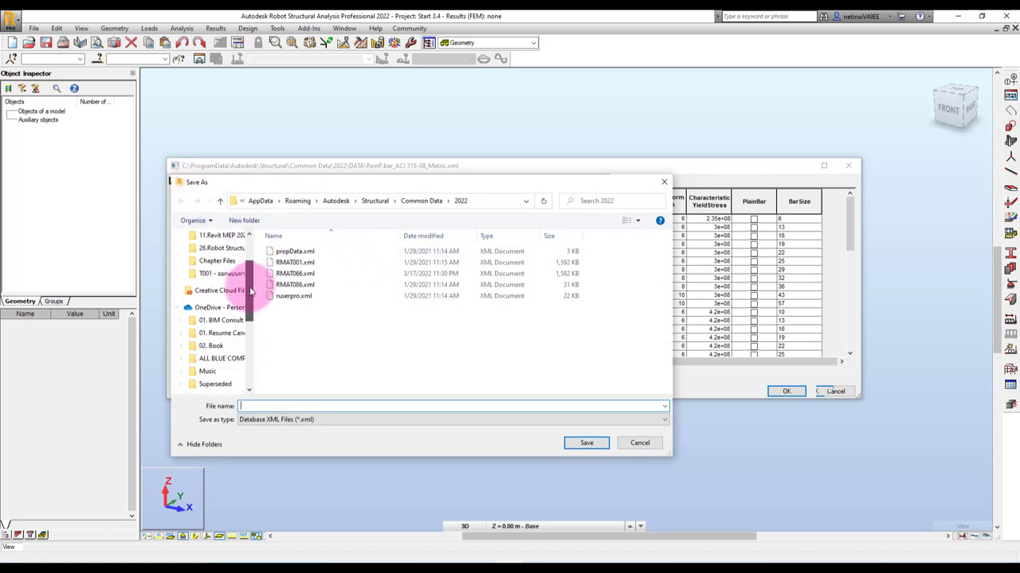
{"action": "scroll", "coordinate": [243, 307], "scroll_direction": "down", "scroll_amount": 1}
{"action": "scroll", "coordinate": [248, 310], "scroll_direction": "down", "scroll_amount": 1}
{"action": "scroll", "coordinate": [239, 314], "scroll_direction": "down", "scroll_amount": 1}
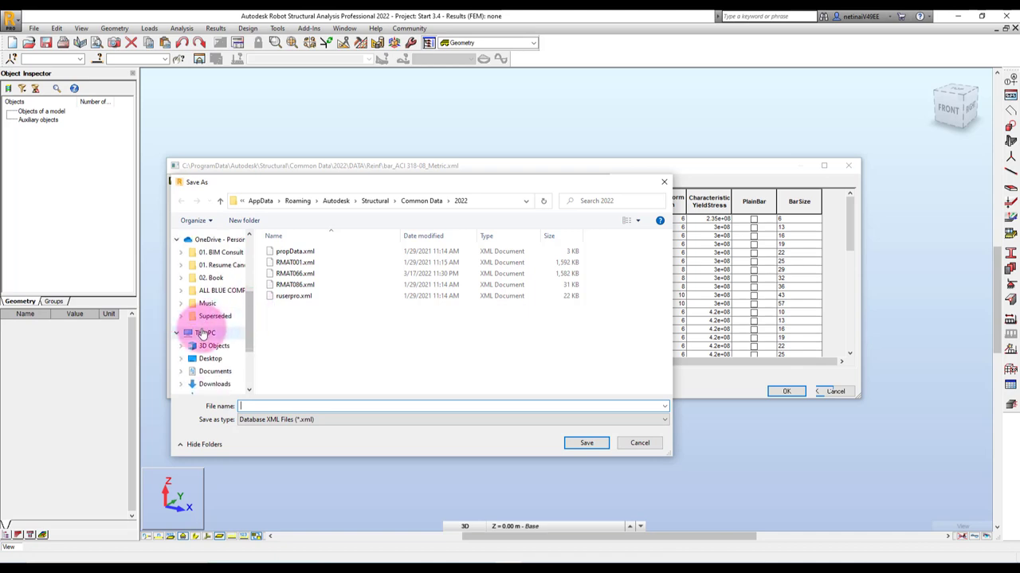
{"action": "left_click", "coordinate": [204, 333]}
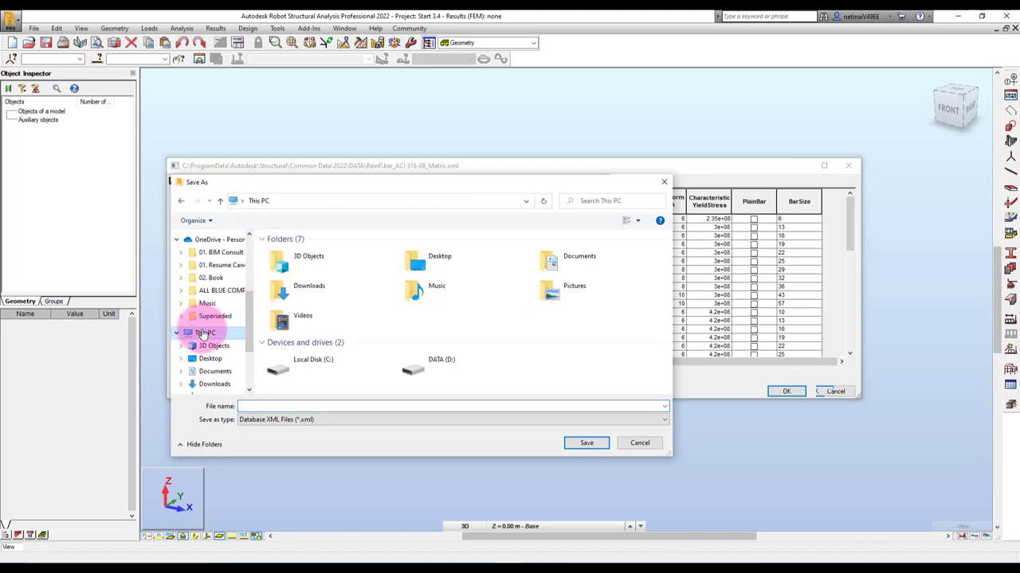
{"action": "double_click", "coordinate": [337, 358]}
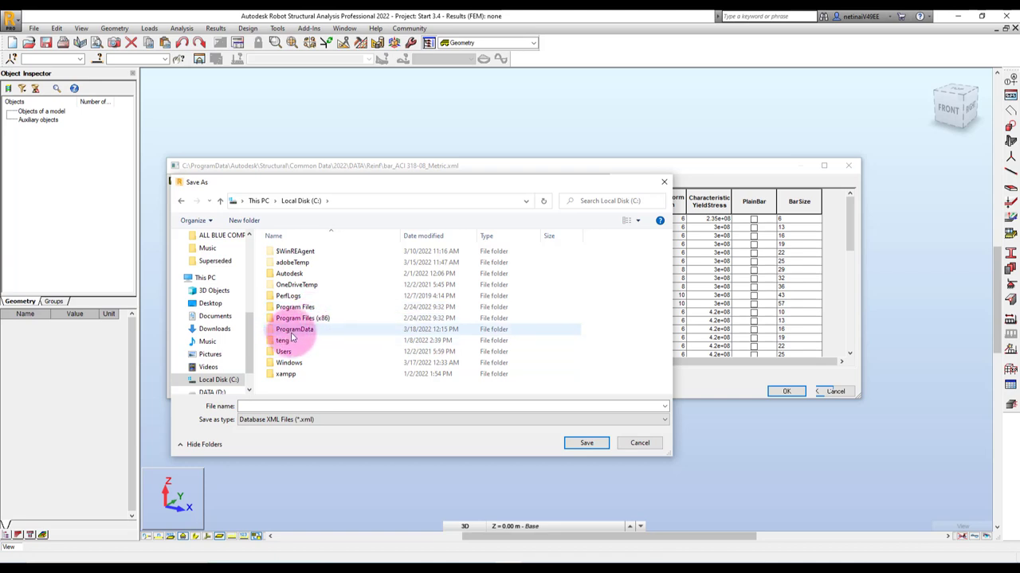
{"action": "mouse_move", "coordinate": [293, 329]}
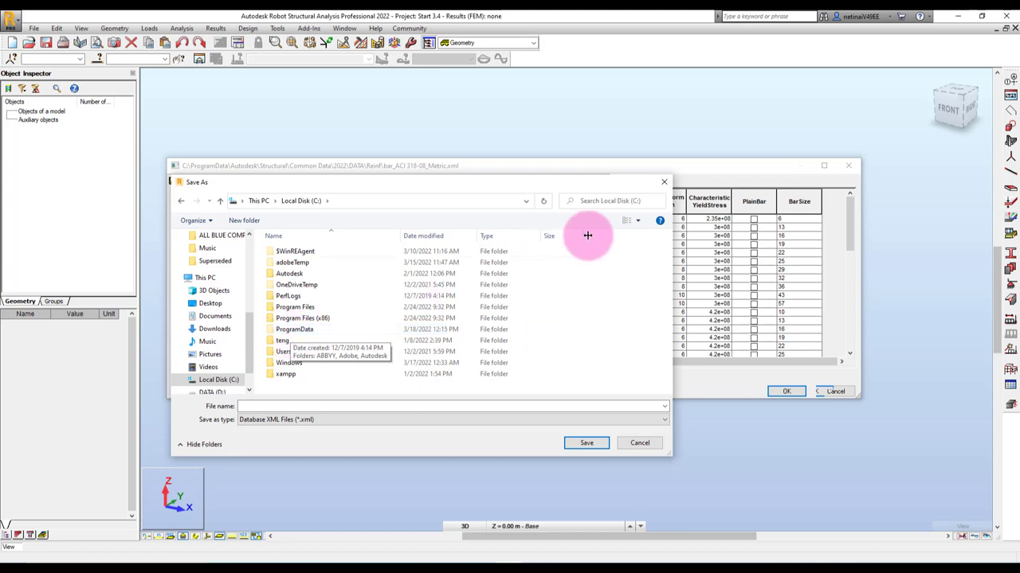
Look at the dialog's listing options without changes and open Windows search
{"action": "left_click", "coordinate": [634, 221]}
{"action": "left_click", "coordinate": [577, 227]}
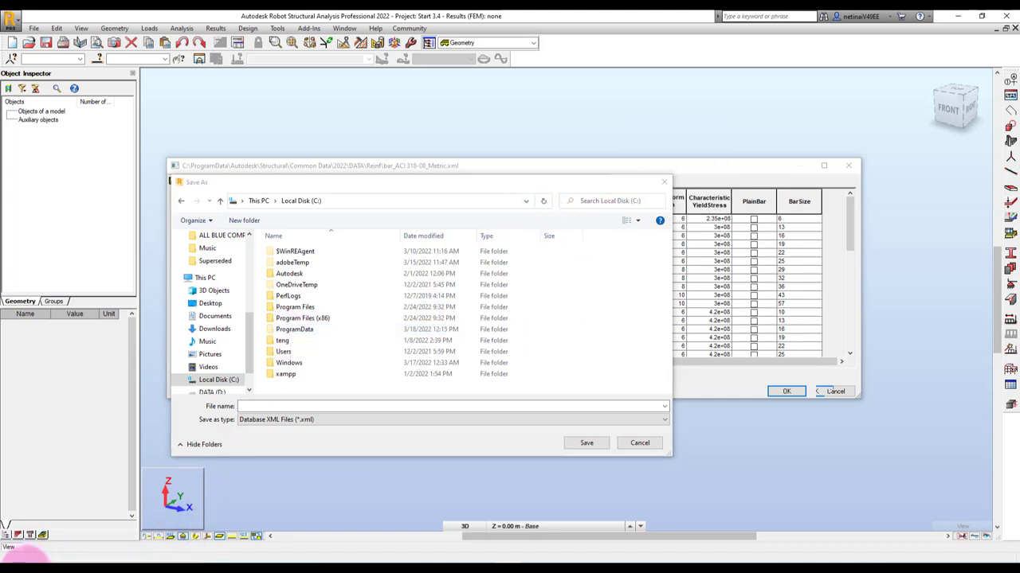
{"action": "left_click", "coordinate": [54, 561]}
Open Local Disk (C:) in File Explorer via 'this pc' search and turn on Hidden items
{"action": "type", "text": "this pc"}
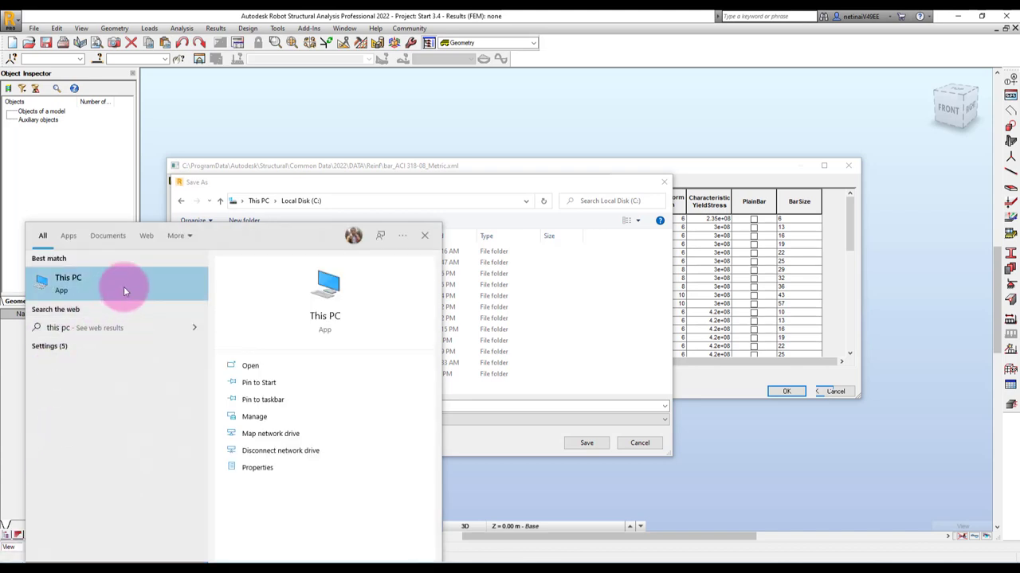
{"action": "left_click", "coordinate": [124, 286]}
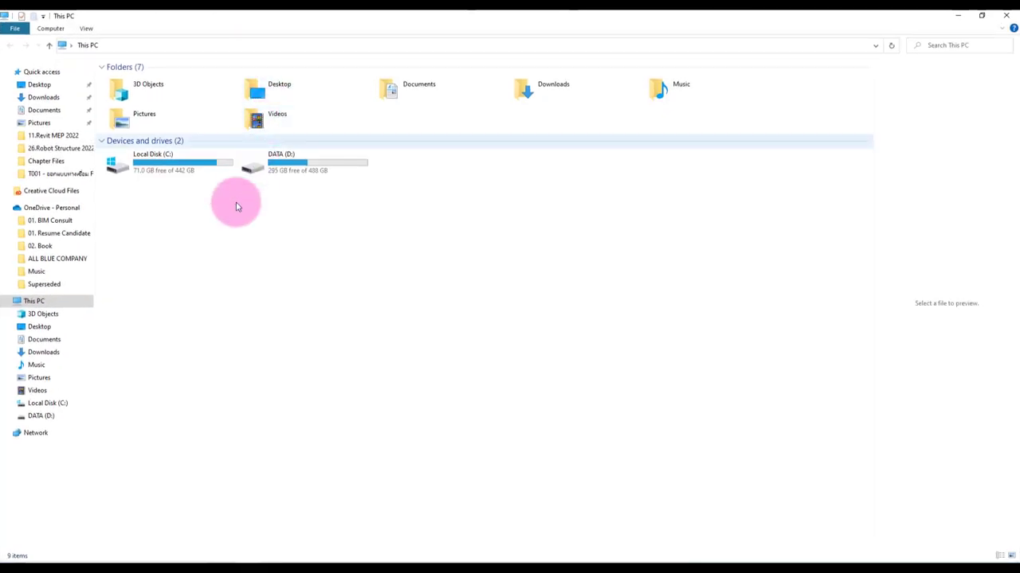
{"action": "double_click", "coordinate": [178, 168]}
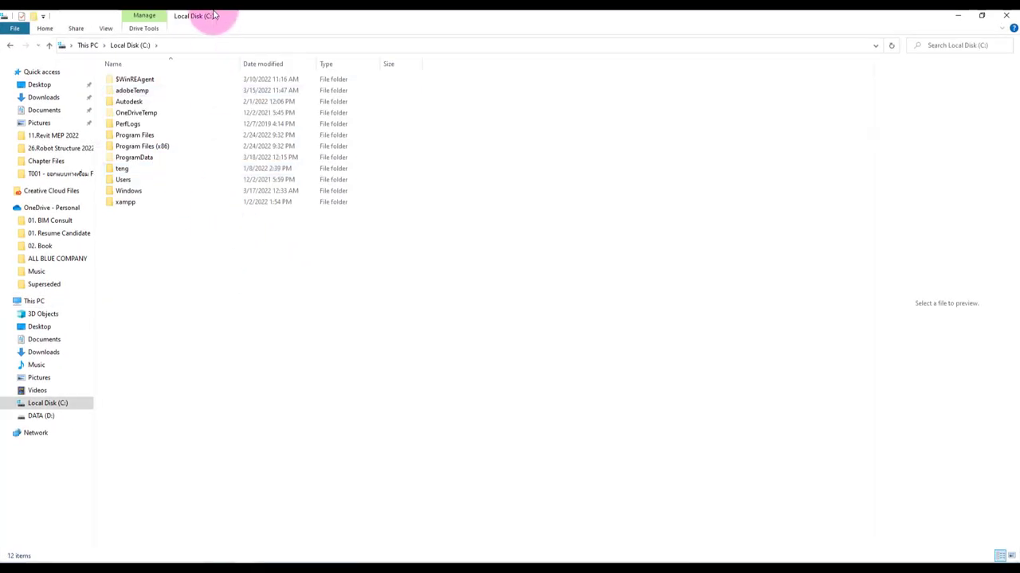
{"action": "left_click", "coordinate": [105, 28]}
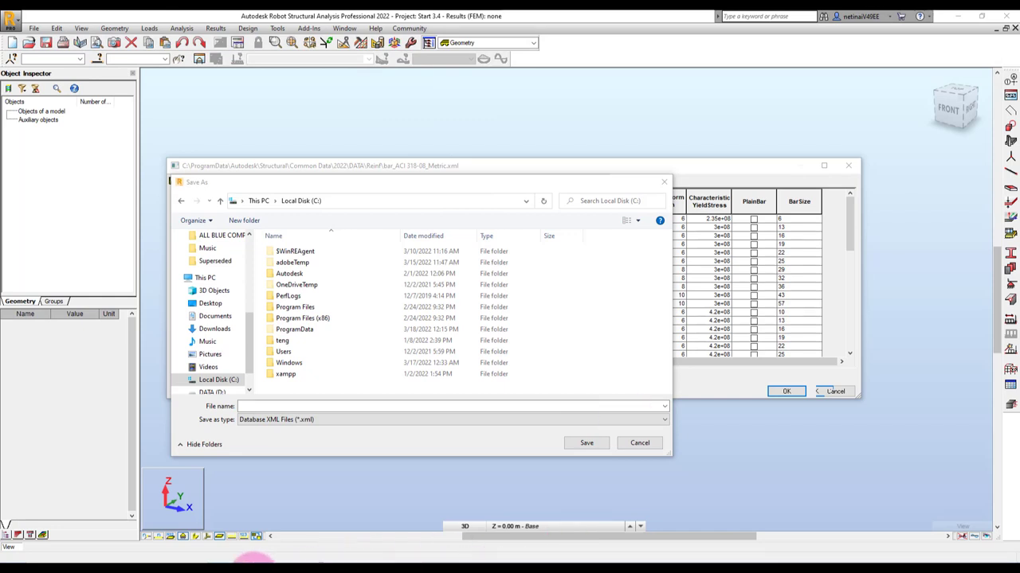
{"action": "left_click", "coordinate": [273, 546]}
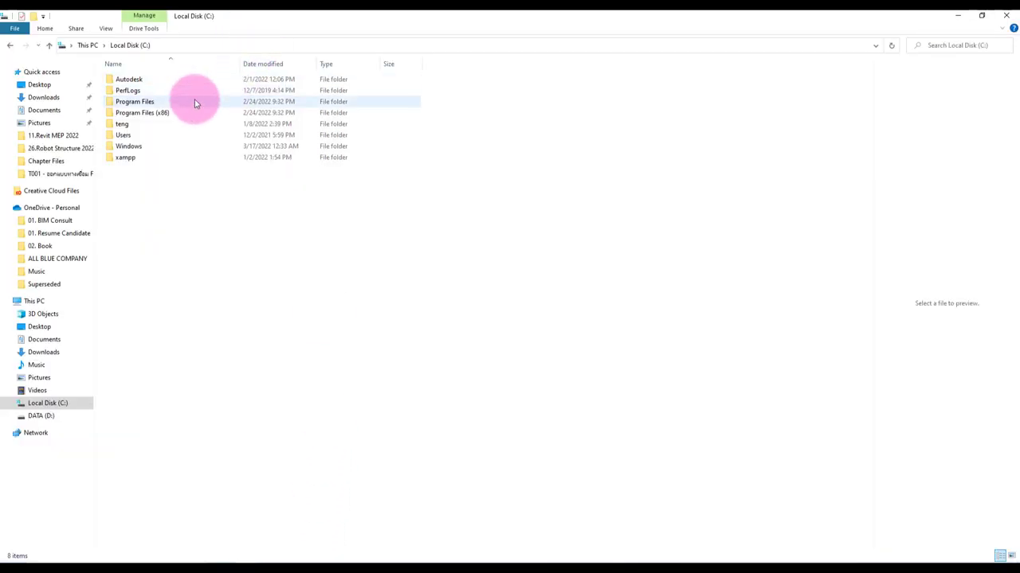
{"action": "left_click", "coordinate": [106, 29]}
{"action": "left_click", "coordinate": [388, 66]}
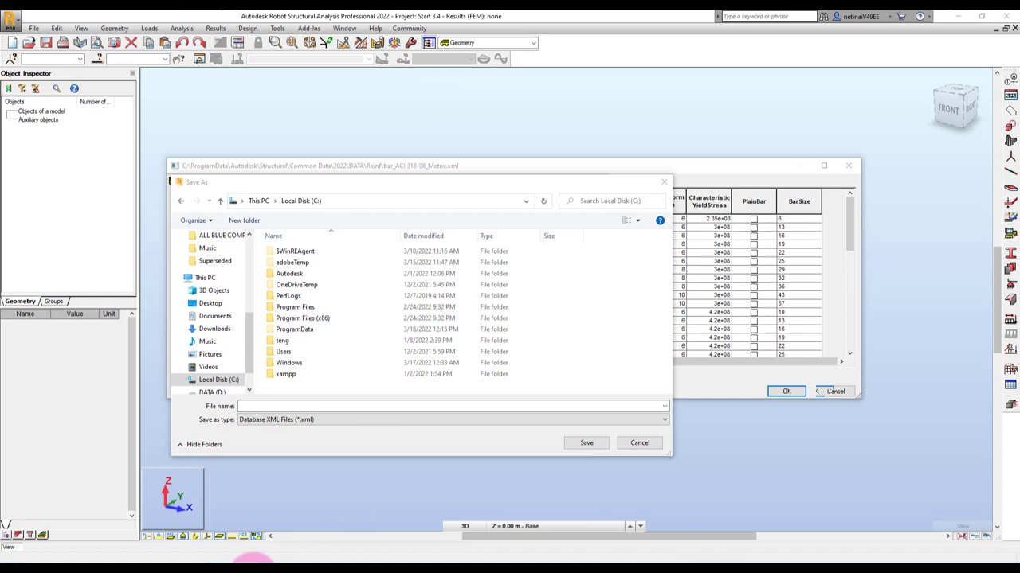
Close File Explorer and cancel the Save As dialog
{"action": "mouse_move", "coordinate": [258, 560]}
{"action": "left_click", "coordinate": [310, 537]}
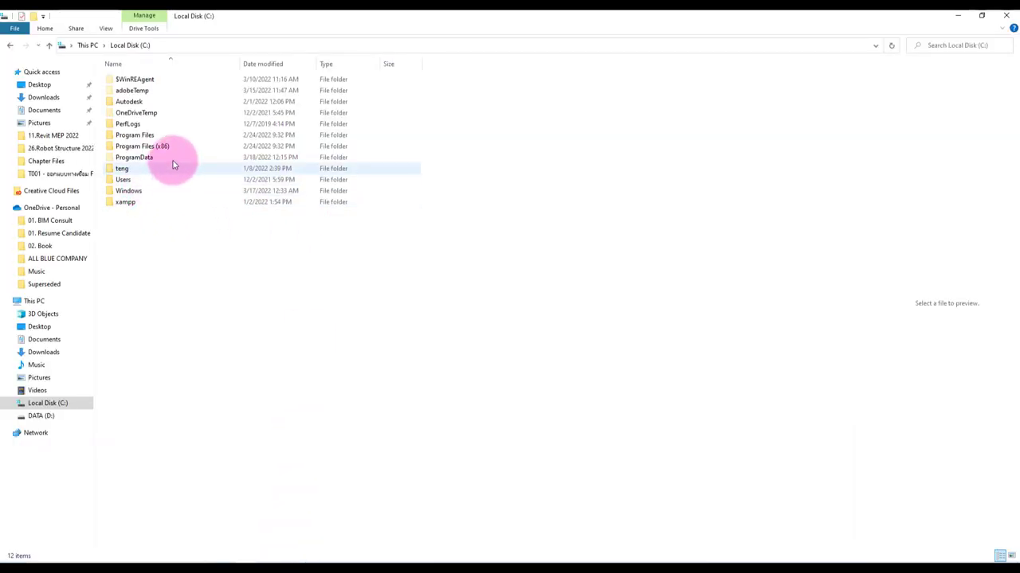
{"action": "left_click", "coordinate": [1005, 18]}
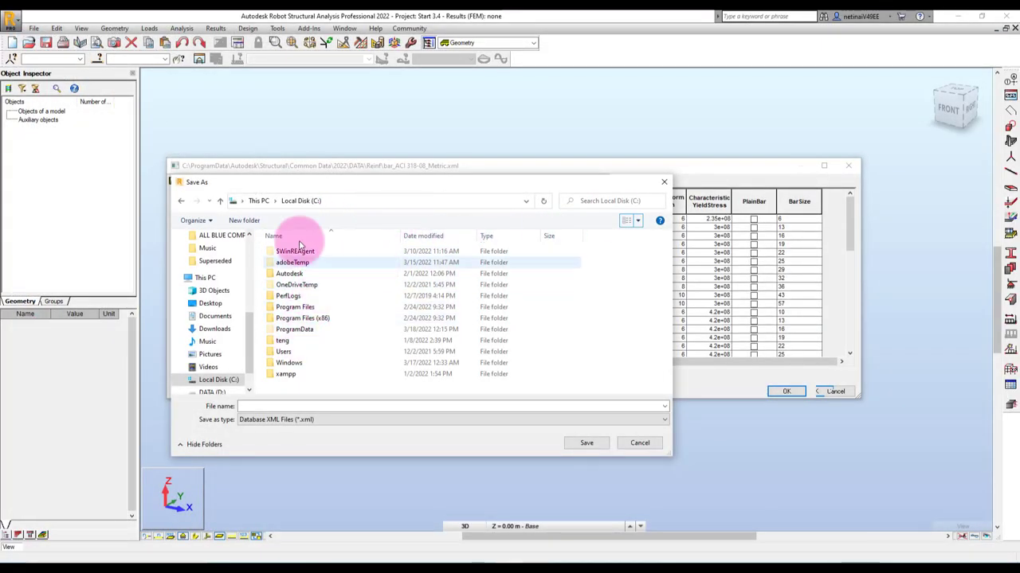
{"action": "left_click", "coordinate": [665, 183]}
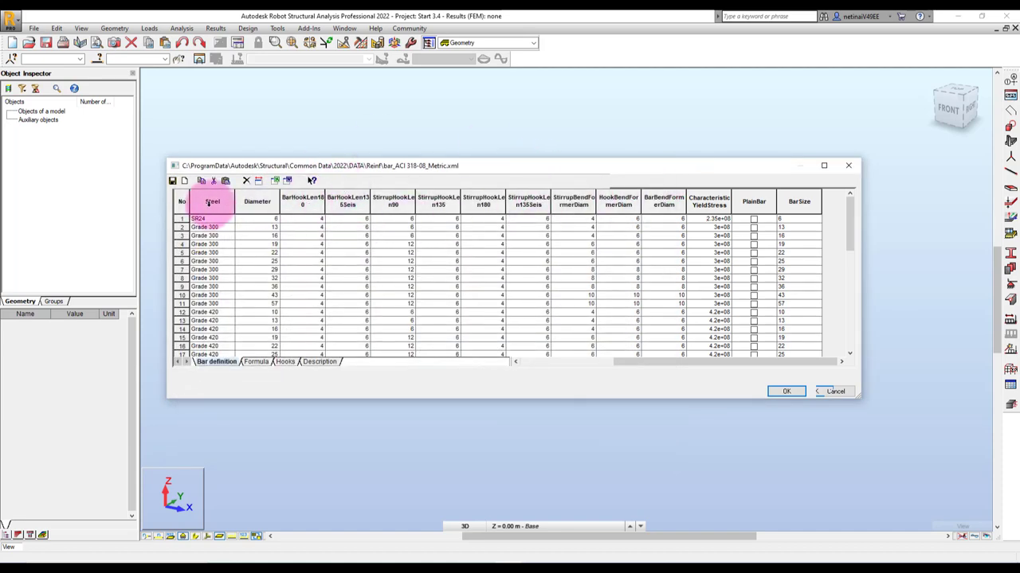
Start Save As again and browse into C:\ProgramData
{"action": "left_click", "coordinate": [184, 181]}
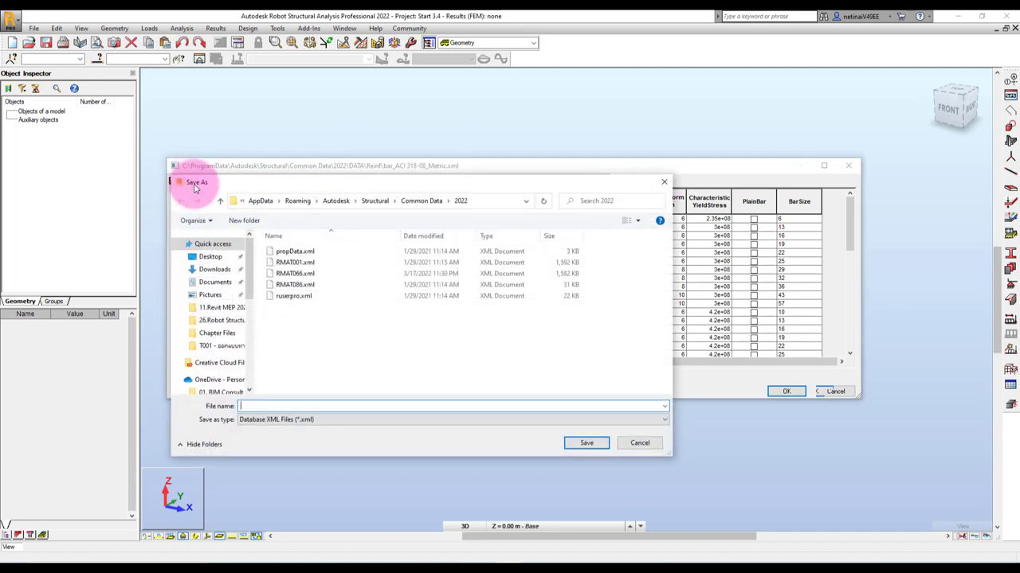
{"action": "scroll", "coordinate": [239, 303], "scroll_direction": "down", "scroll_amount": 2}
{"action": "scroll", "coordinate": [239, 318], "scroll_direction": "down", "scroll_amount": 2}
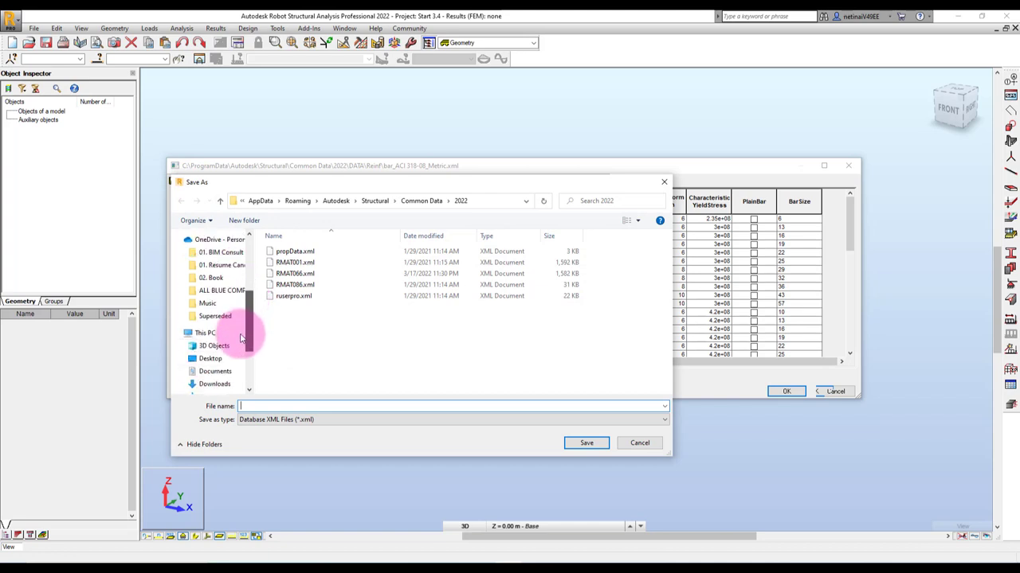
{"action": "scroll", "coordinate": [231, 322], "scroll_direction": "down", "scroll_amount": 1}
{"action": "left_click", "coordinate": [205, 316]}
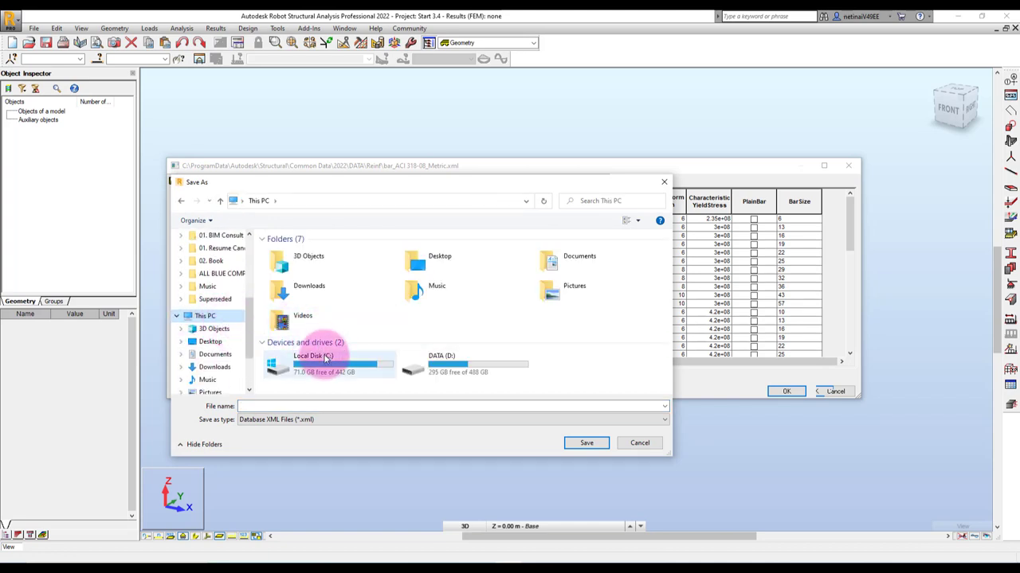
{"action": "double_click", "coordinate": [330, 298]}
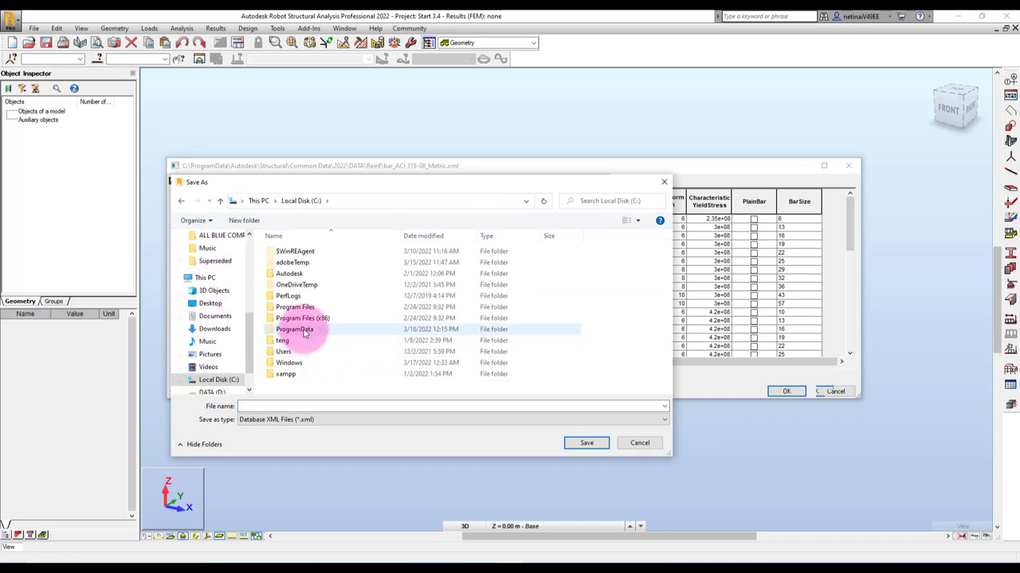
{"action": "double_click", "coordinate": [305, 330]}
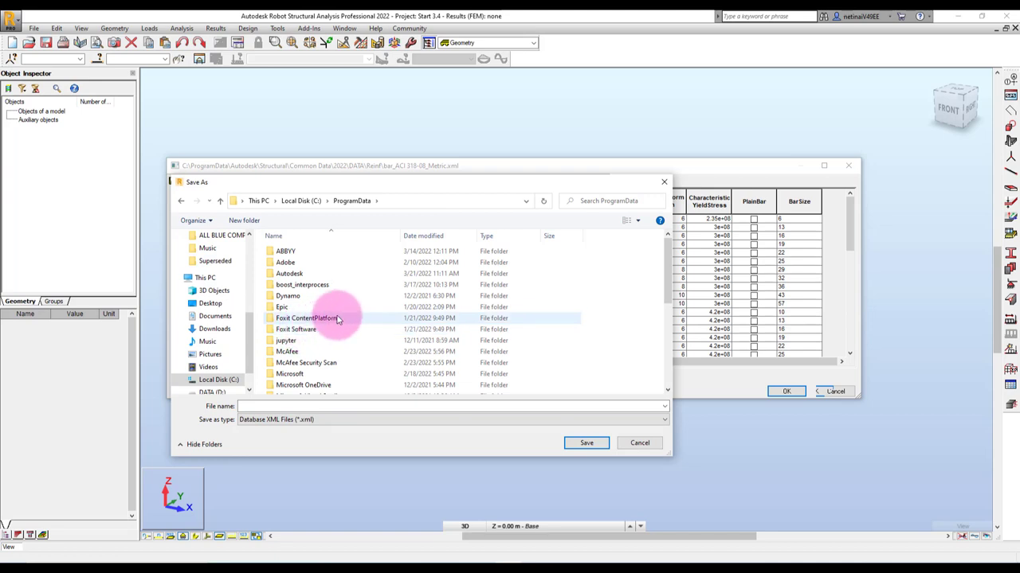
{"action": "scroll", "coordinate": [337, 318], "scroll_direction": "down", "scroll_amount": 1}
{"action": "scroll", "coordinate": [337, 318], "scroll_direction": "down", "scroll_amount": 2}
{"action": "scroll", "coordinate": [337, 318], "scroll_direction": "down", "scroll_amount": 1}
{"action": "scroll", "coordinate": [336, 318], "scroll_direction": "down", "scroll_amount": 1}
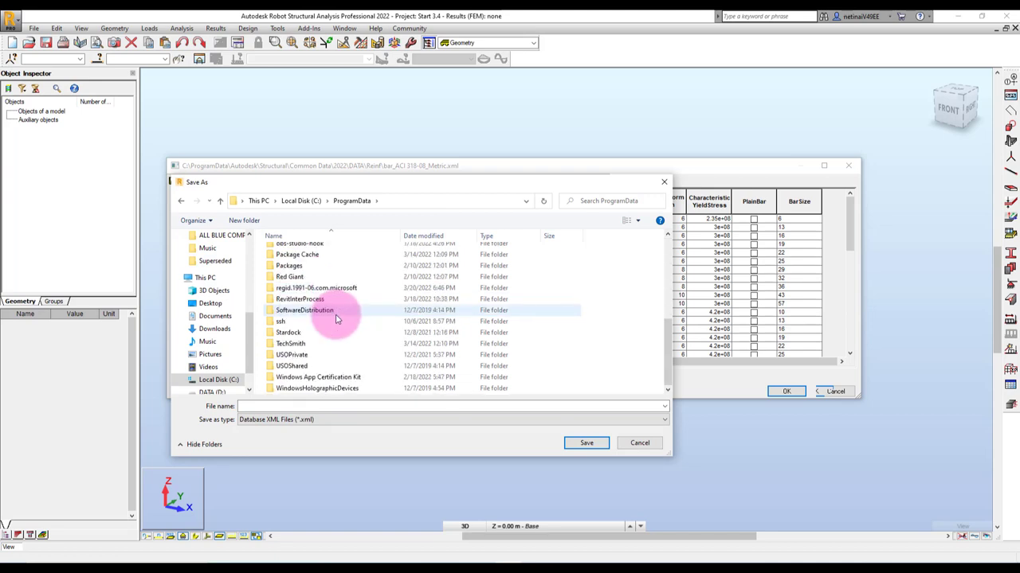
{"action": "scroll", "coordinate": [334, 327], "scroll_direction": "up", "scroll_amount": 3}
{"action": "scroll", "coordinate": [303, 330], "scroll_direction": "up", "scroll_amount": 2}
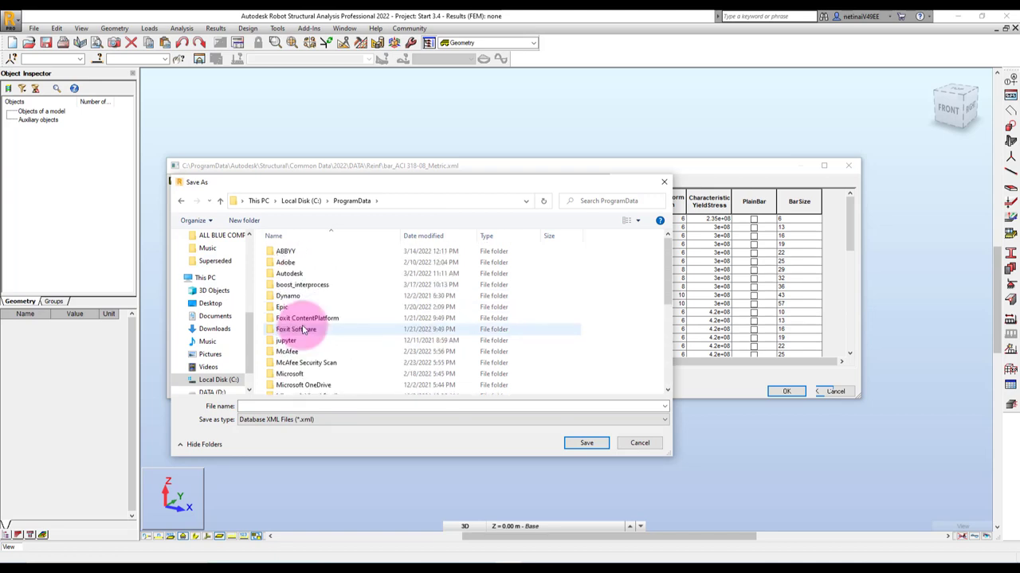
Navigate through Autodesk\Structural\Common Data\2022\Data into the Reinf folder
{"action": "left_click", "coordinate": [306, 274]}
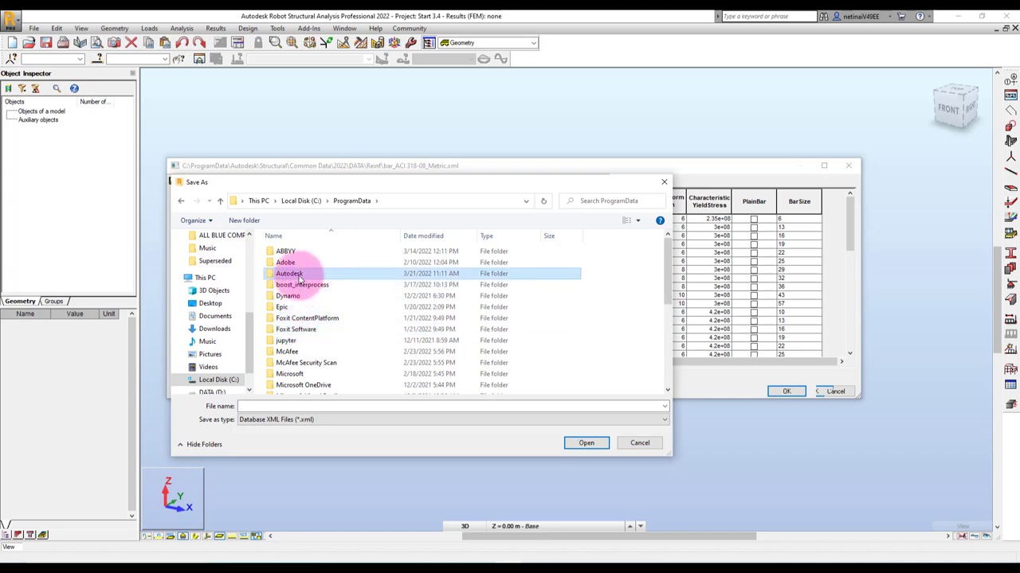
{"action": "double_click", "coordinate": [296, 275]}
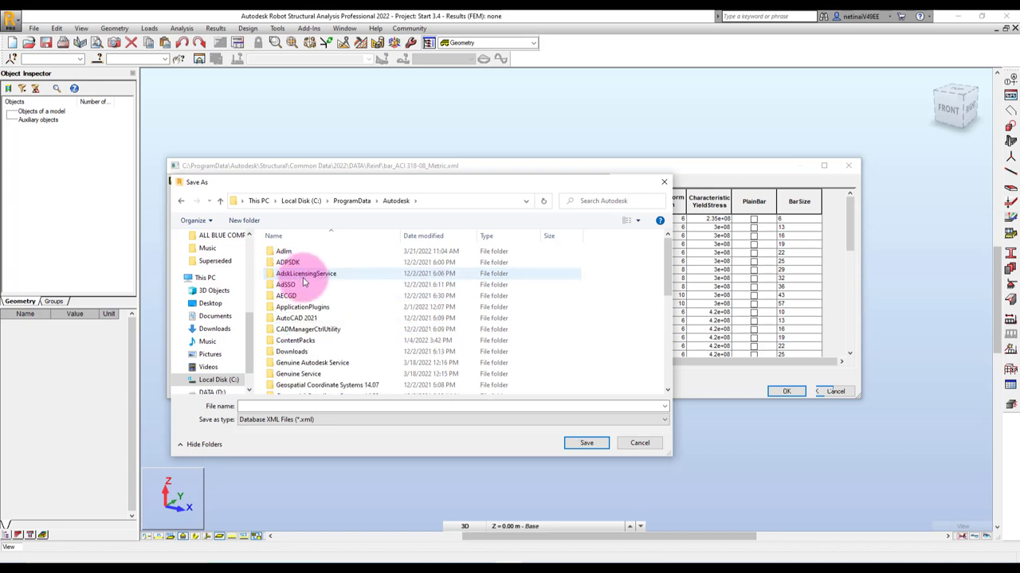
{"action": "scroll", "coordinate": [313, 283], "scroll_direction": "down", "scroll_amount": 3}
{"action": "scroll", "coordinate": [318, 285], "scroll_direction": "down", "scroll_amount": 3}
{"action": "scroll", "coordinate": [324, 288], "scroll_direction": "down", "scroll_amount": 3}
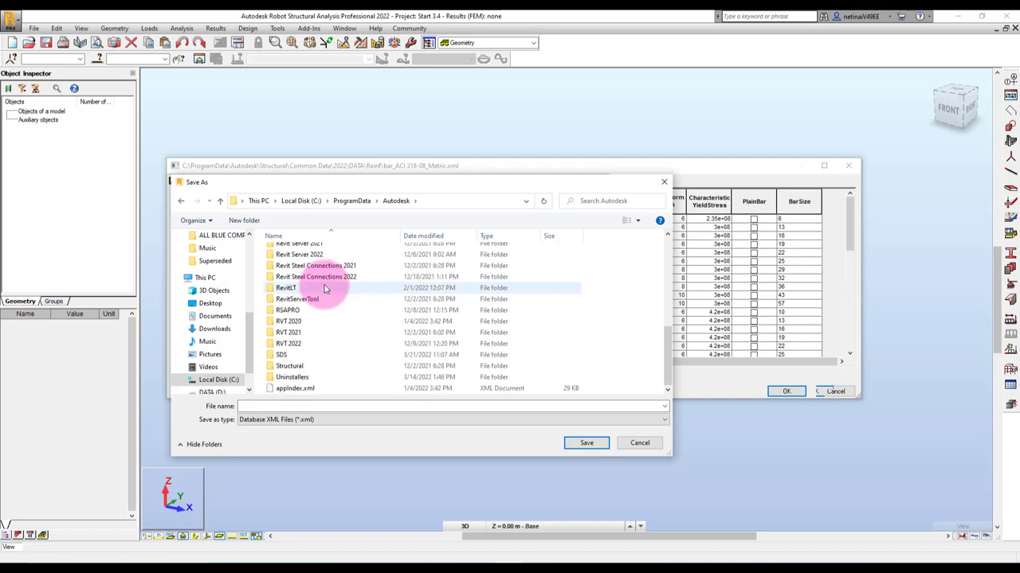
{"action": "double_click", "coordinate": [308, 367]}
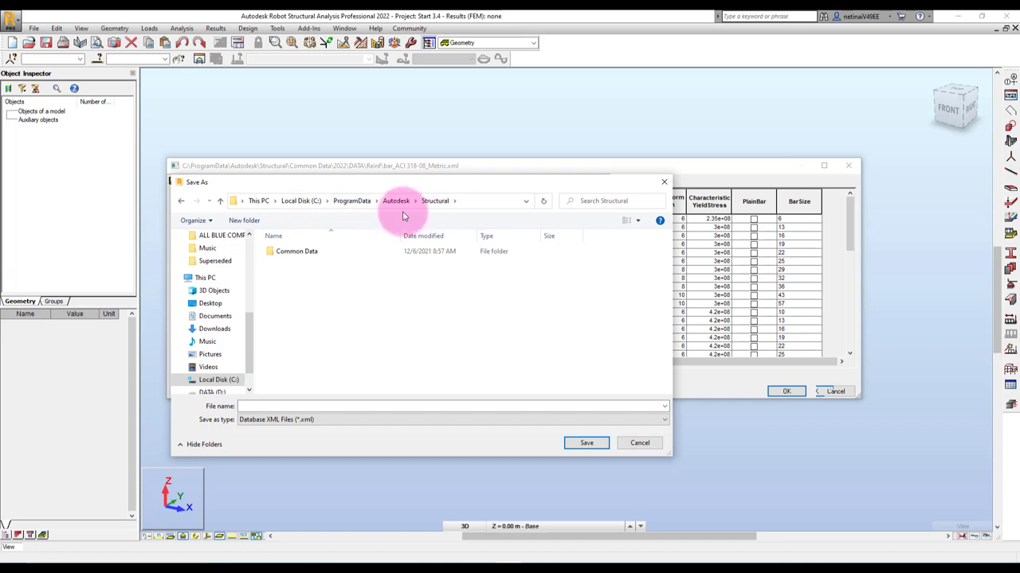
{"action": "double_click", "coordinate": [297, 253]}
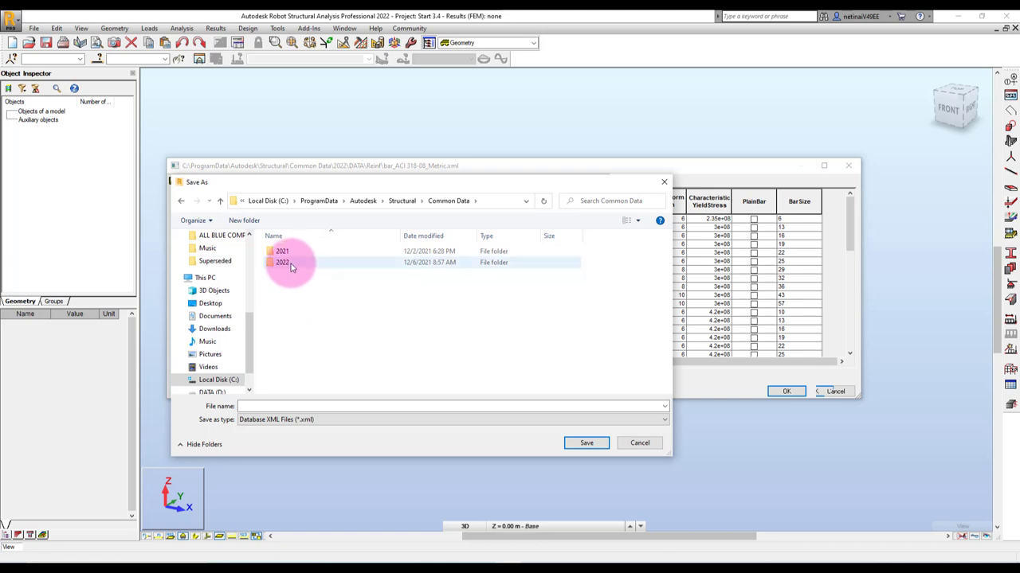
{"action": "mouse_move", "coordinate": [283, 262]}
{"action": "double_click", "coordinate": [295, 265]}
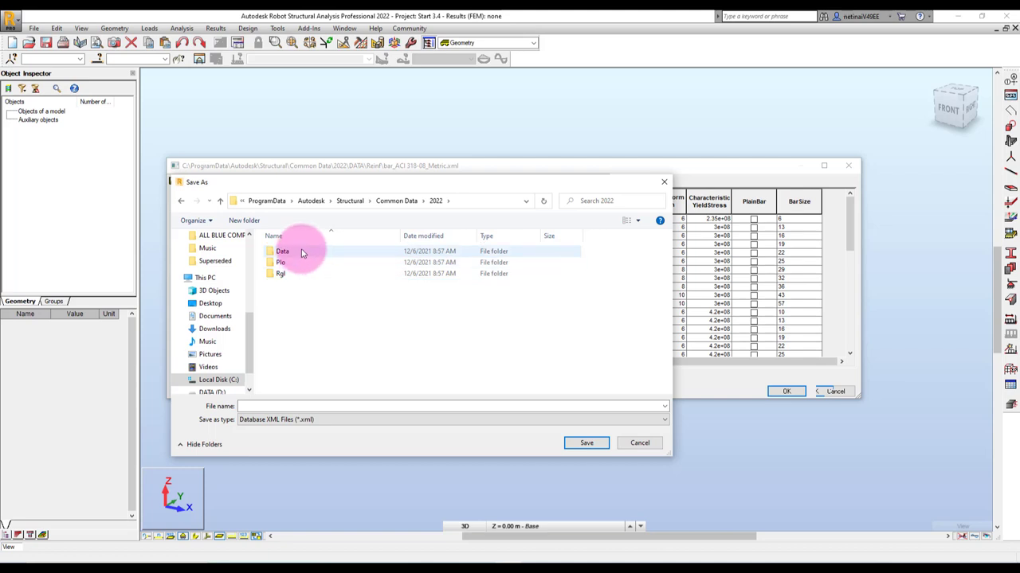
{"action": "double_click", "coordinate": [303, 252]}
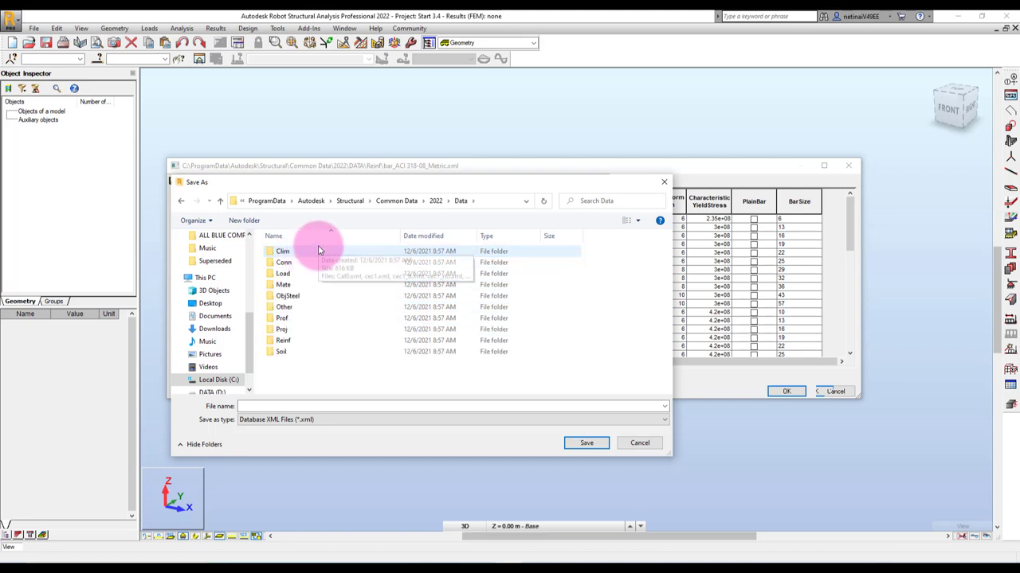
{"action": "left_click", "coordinate": [303, 344]}
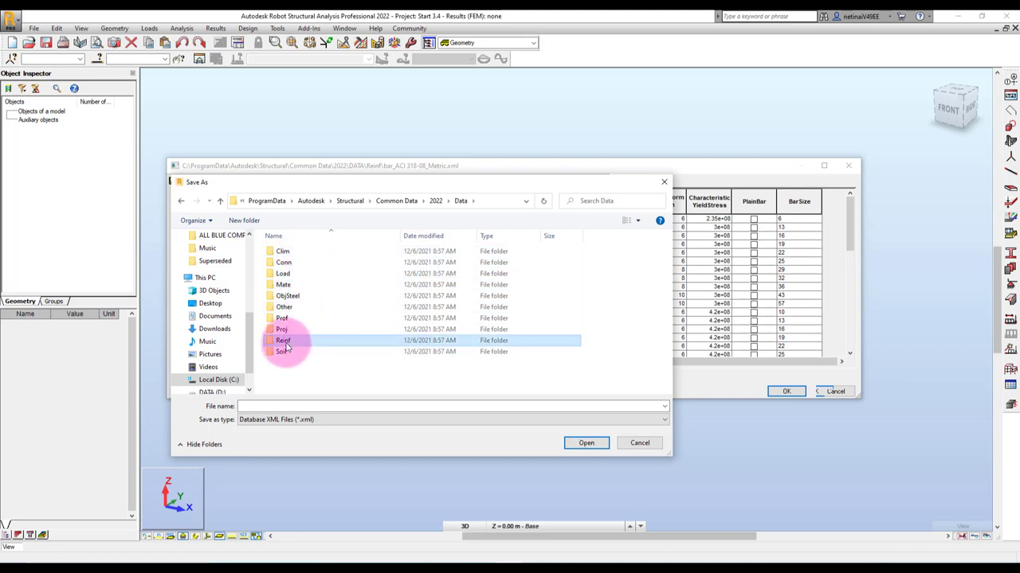
{"action": "mouse_move", "coordinate": [284, 340]}
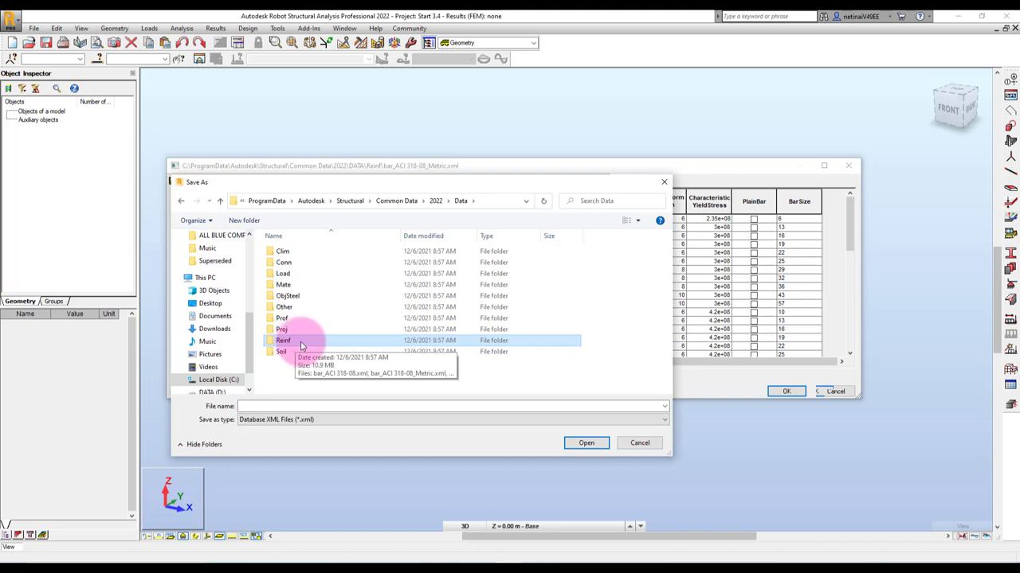
{"action": "double_click", "coordinate": [304, 344]}
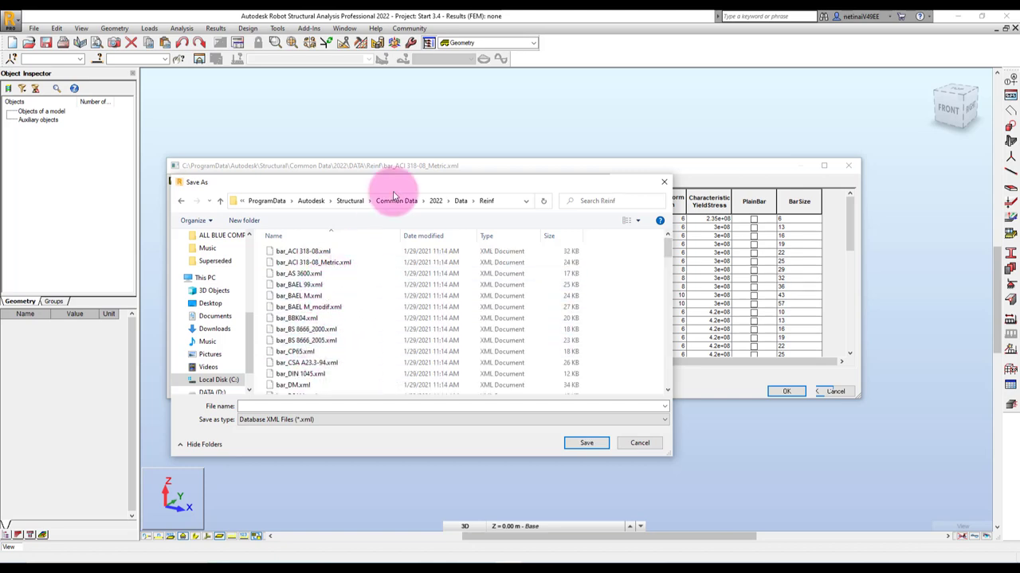
Enter bar_Teng as the file name and save it into the Reinf folder
{"action": "left_click_drag", "start_coordinate": [374, 188], "coordinate": [403, 194]}
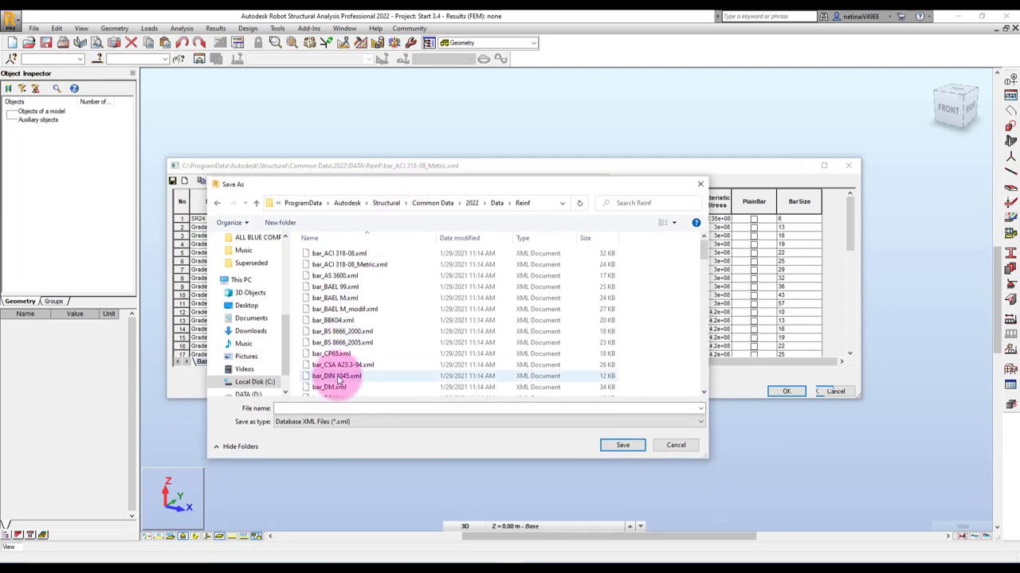
{"action": "left_click", "coordinate": [319, 409]}
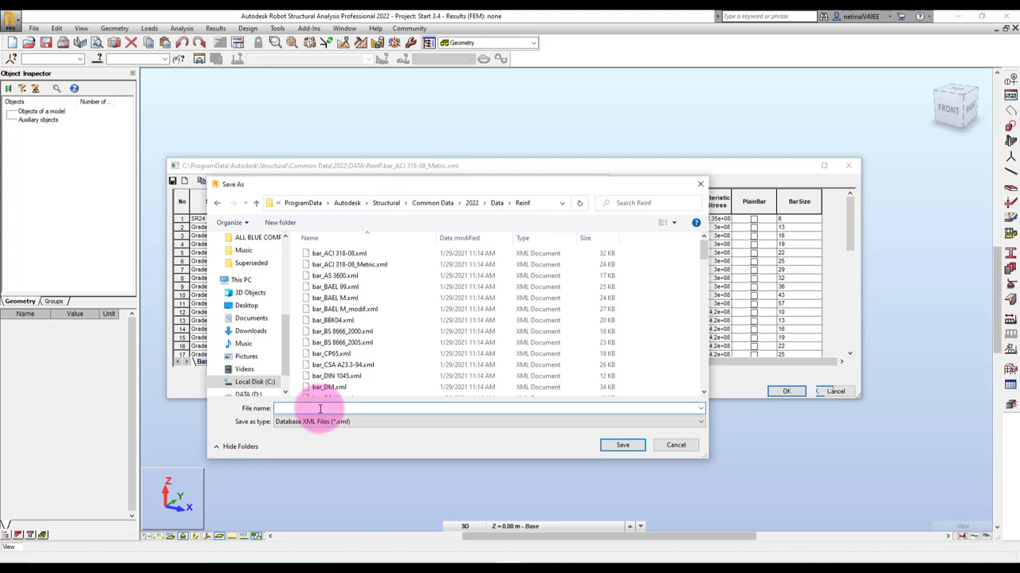
{"action": "type", "text": "bar_"}
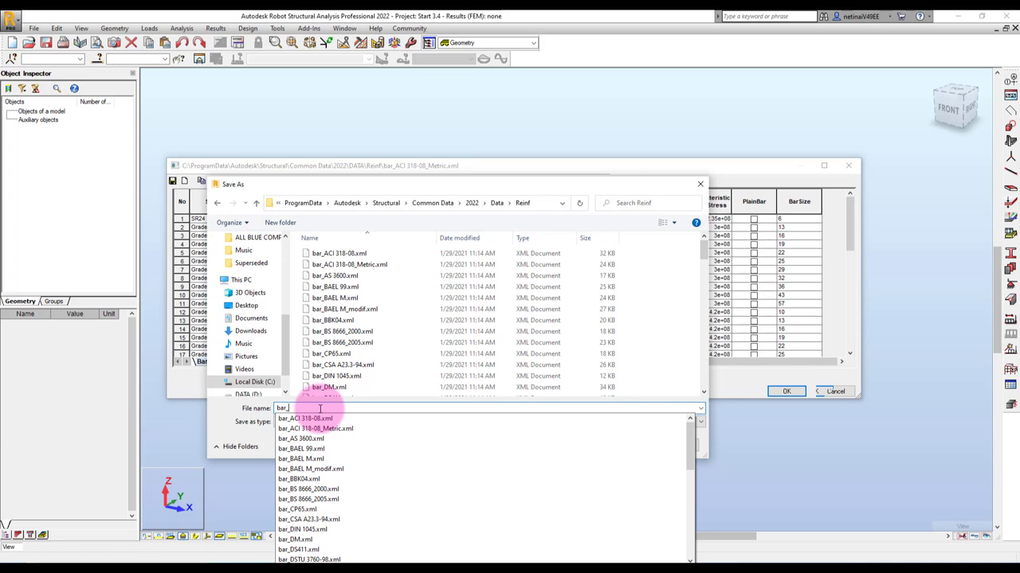
{"action": "type", "text": "Teng"}
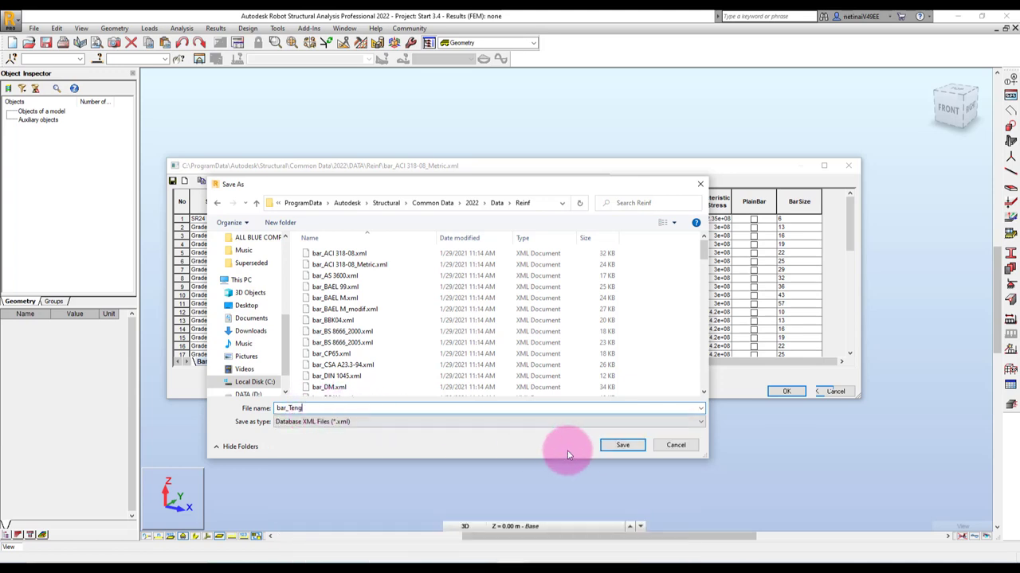
{"action": "left_click", "coordinate": [613, 449]}
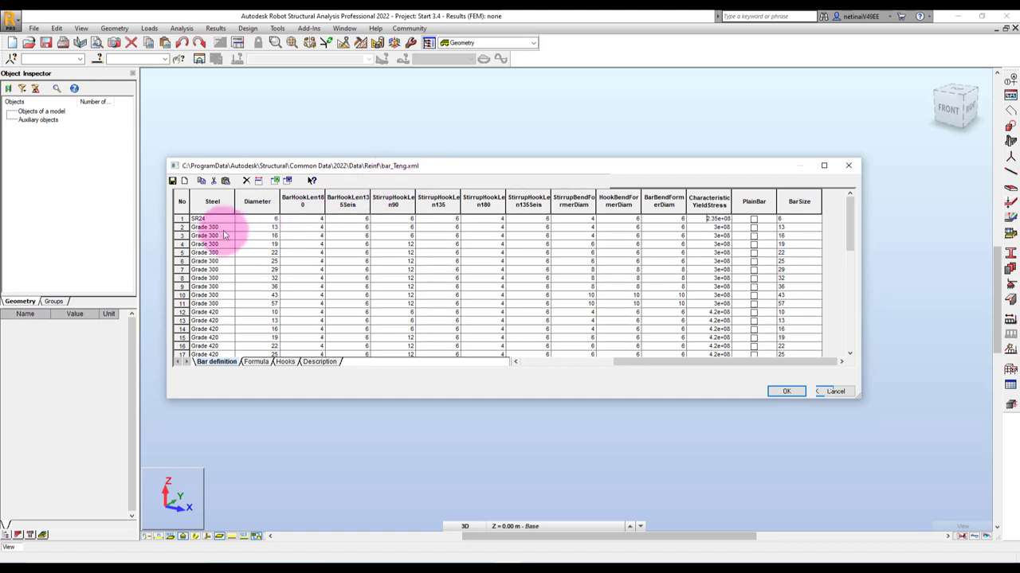
Change row 2's steel grade to SR24 and its diameter to 9
{"action": "left_click_drag", "start_coordinate": [224, 228], "coordinate": [175, 229]}
{"action": "type", "text": "SR24"}
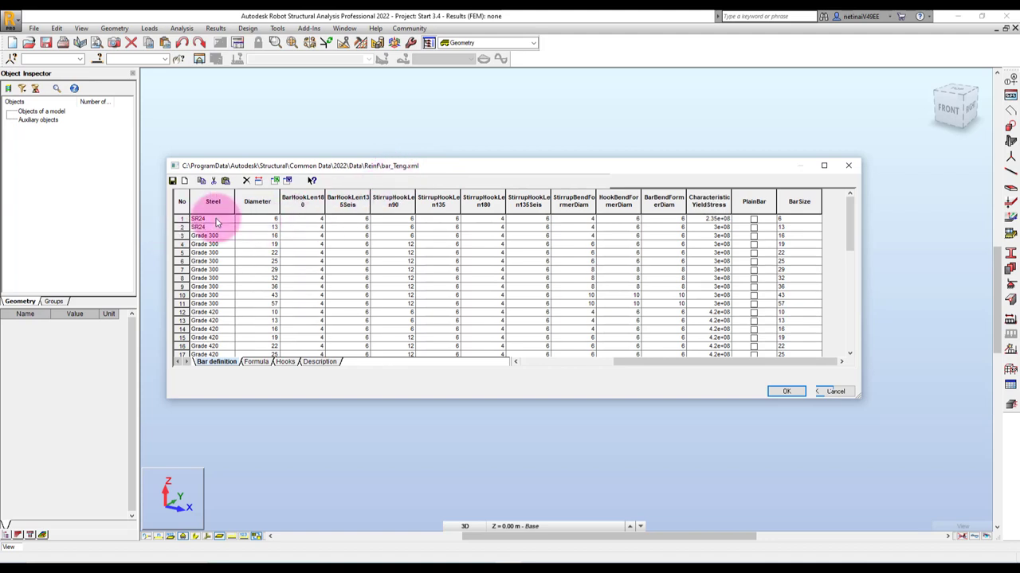
{"action": "left_click", "coordinate": [269, 230]}
{"action": "left_click_drag", "start_coordinate": [264, 226], "coordinate": [285, 230]}
{"action": "type", "text": "9"}
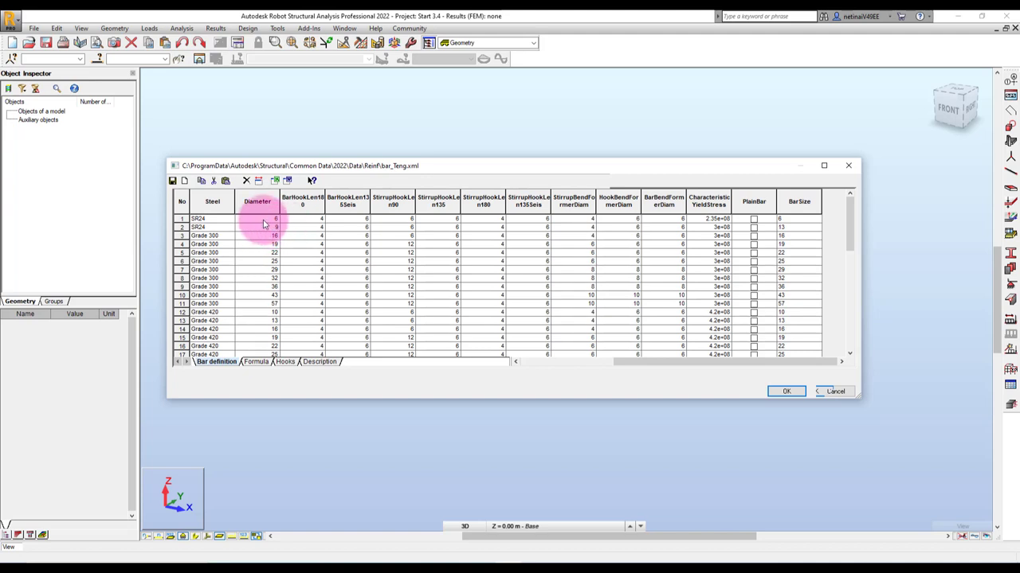
{"action": "left_click", "coordinate": [263, 220]}
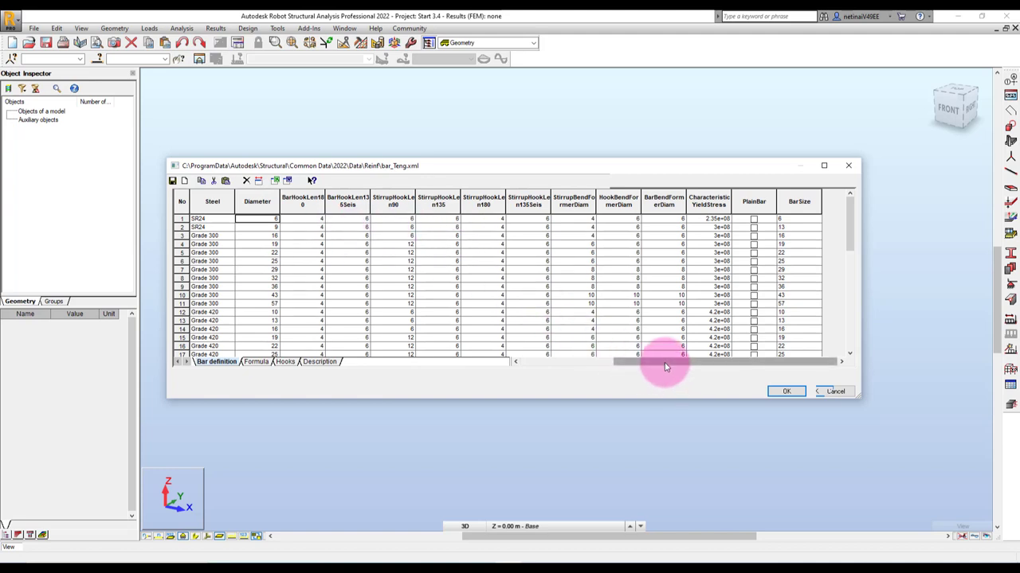
Copy yield stress 2.35e+08 from row 1 into row 2 and set its bar size to 9
{"action": "double_click", "coordinate": [707, 227]}
{"action": "left_click", "coordinate": [704, 227]}
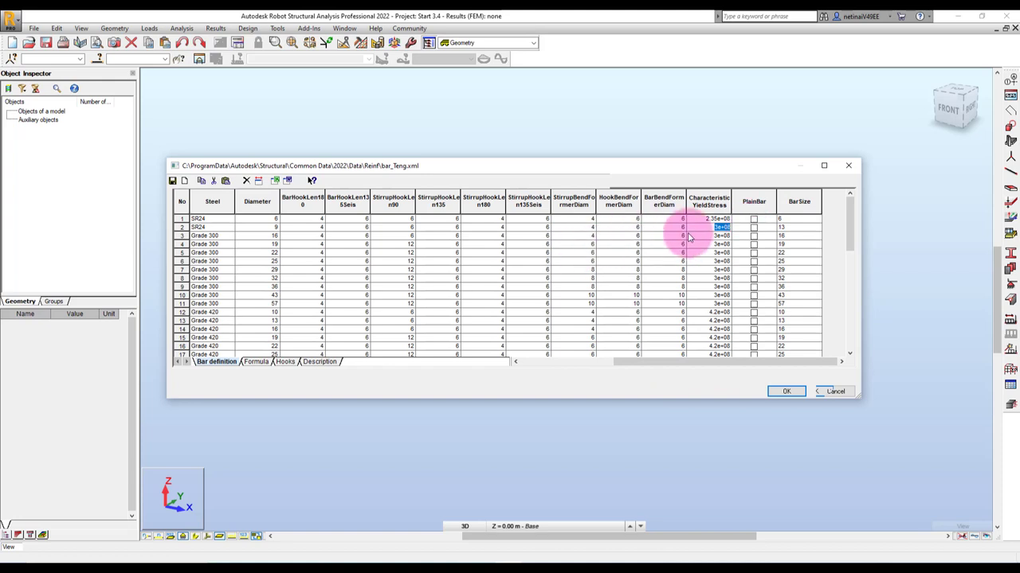
{"action": "left_click_drag", "start_coordinate": [704, 219], "coordinate": [741, 214]}
{"action": "key", "text": "ctrl+c"}
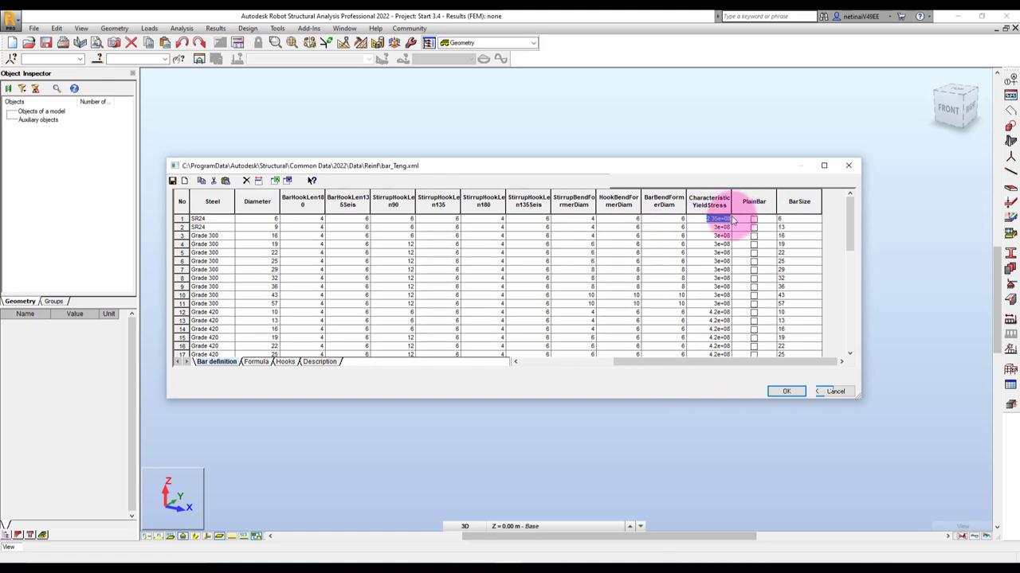
{"action": "double_click", "coordinate": [709, 227]}
{"action": "key", "text": "ctrl+v"}
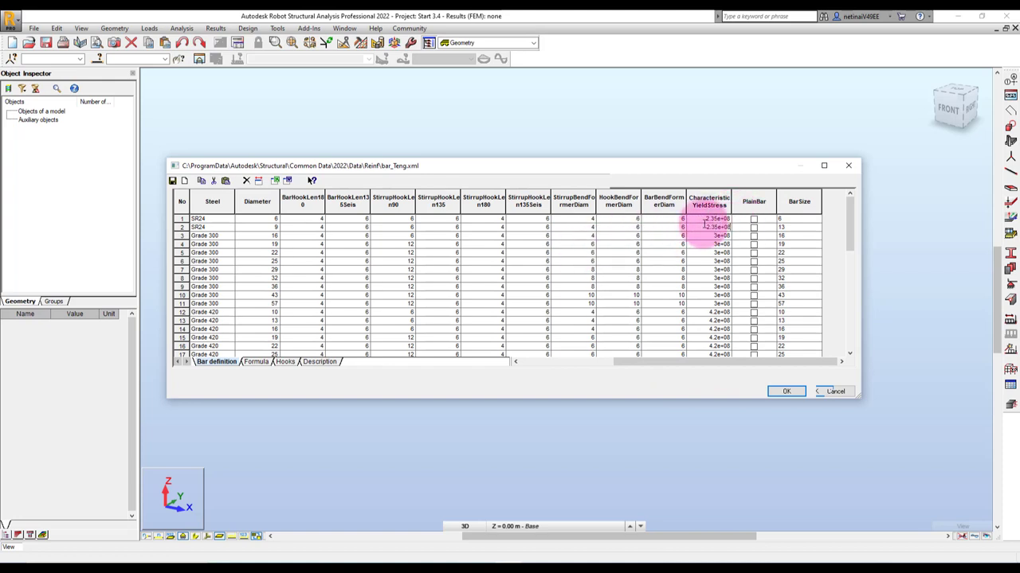
{"action": "double_click", "coordinate": [787, 227]}
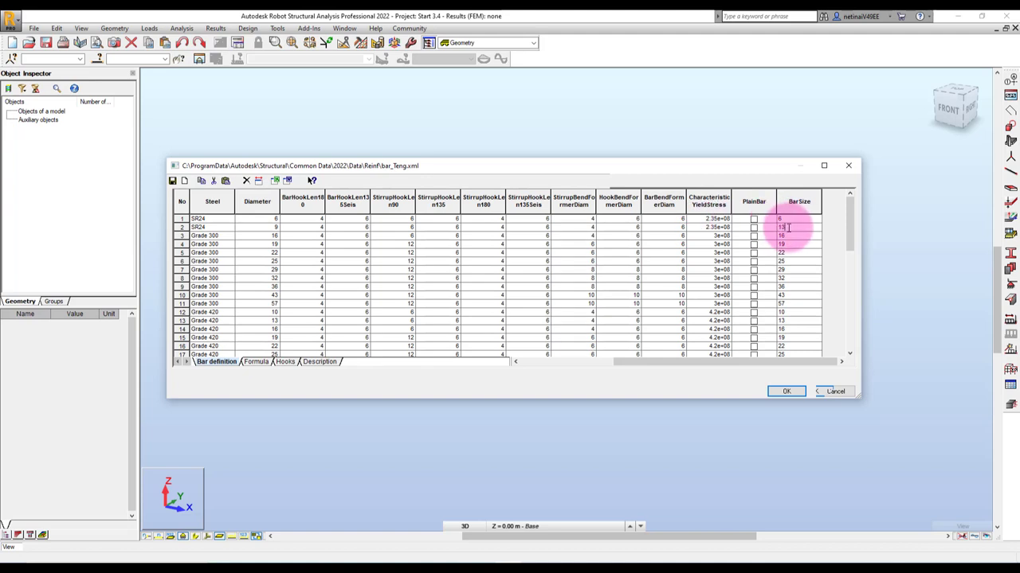
{"action": "type", "text": "9"}
{"action": "key", "text": "Return"}
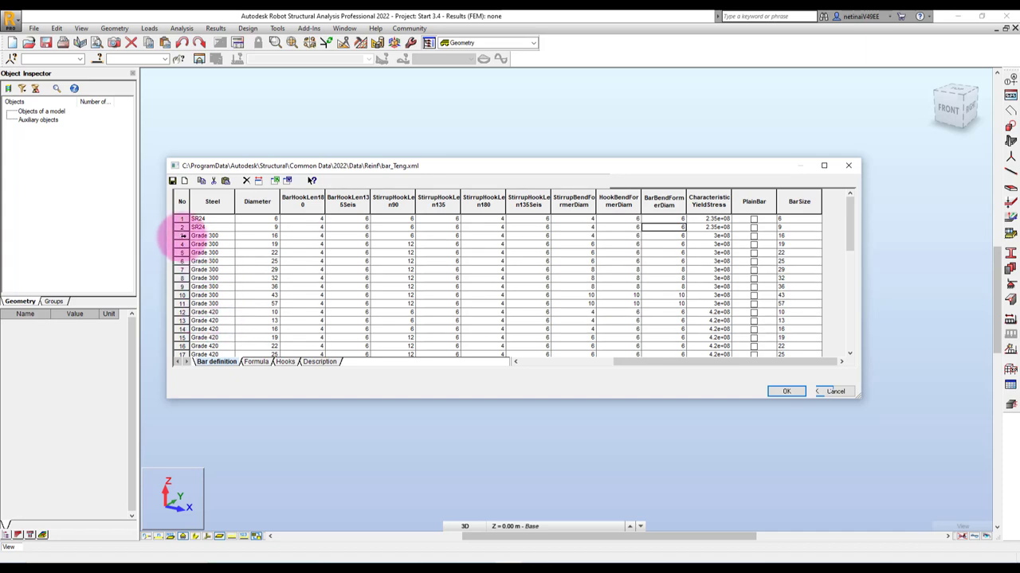
Delete rows 3–10 and the leftover Grade 300 row so no Grade 300 bars remain
{"action": "left_click", "coordinate": [182, 236]}
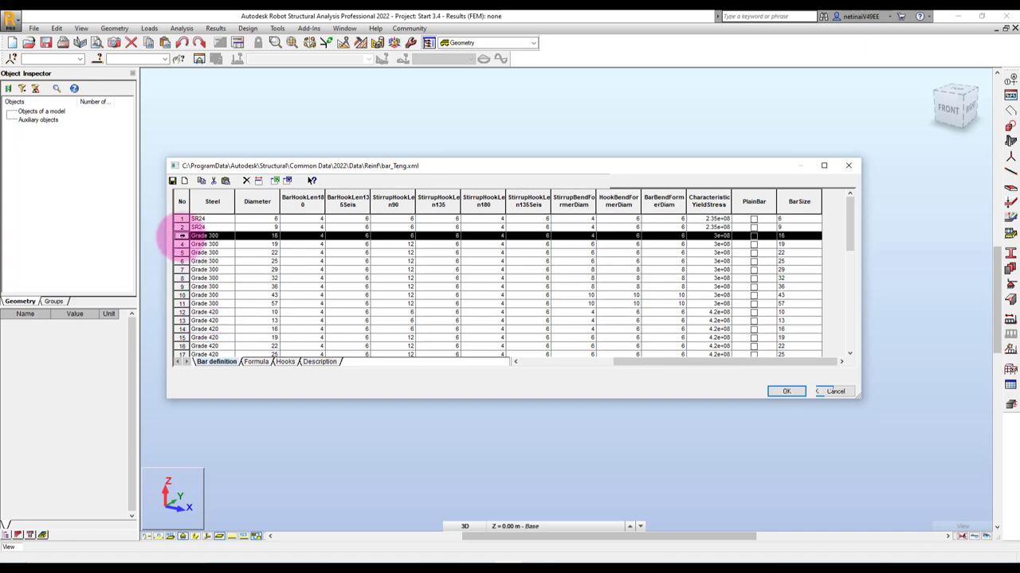
{"action": "left_click", "coordinate": [183, 295], "text": "shift"}
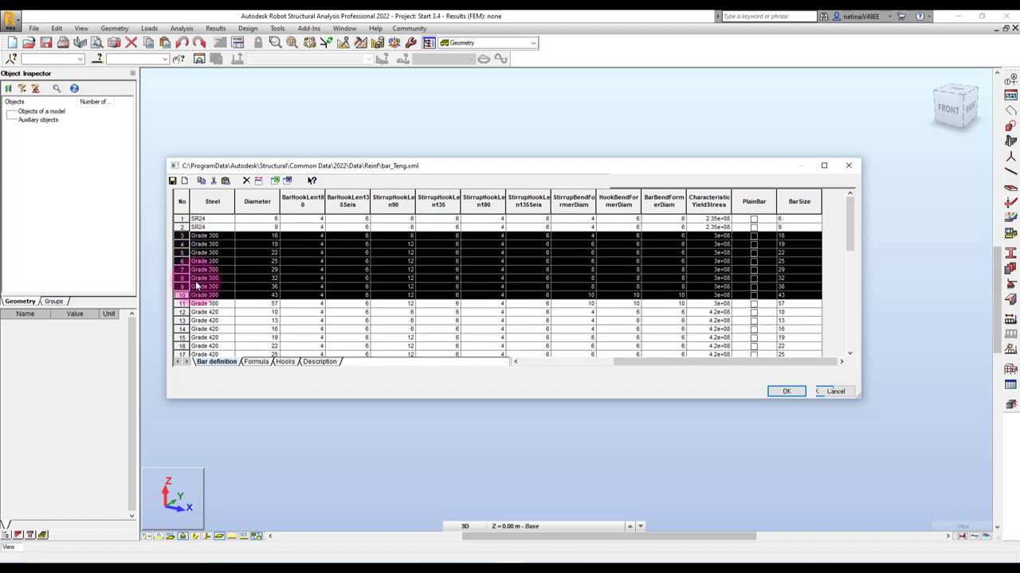
{"action": "left_click", "coordinate": [247, 181]}
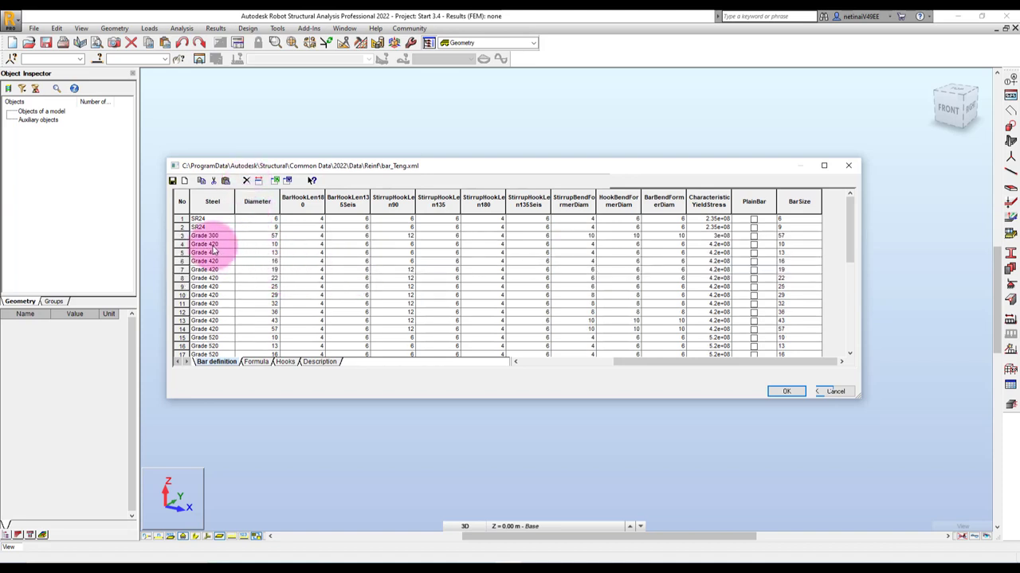
{"action": "left_click", "coordinate": [181, 236]}
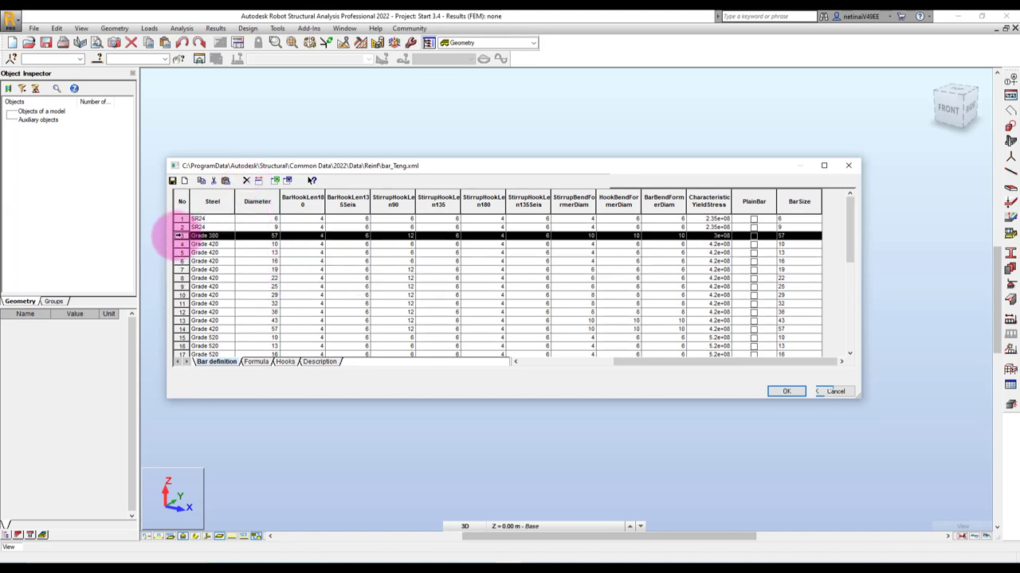
{"action": "left_click", "coordinate": [247, 181]}
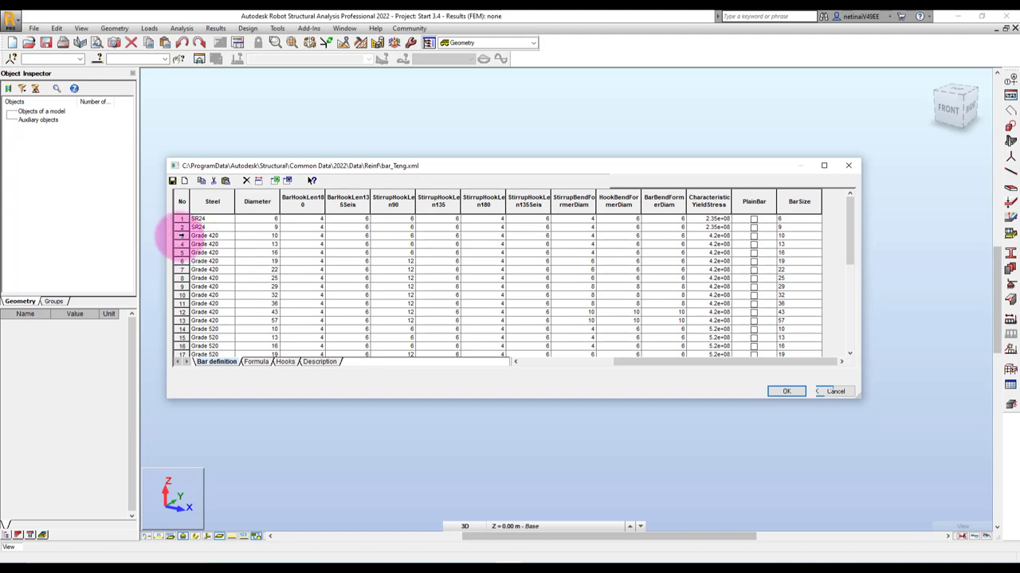
{"action": "left_click", "coordinate": [181, 235]}
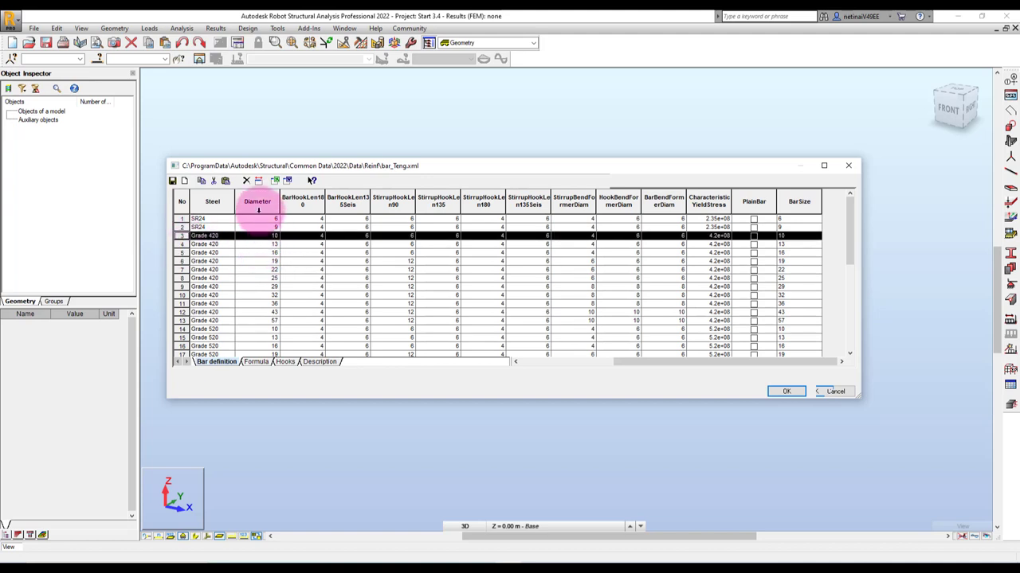
Delete the Grade 420 10 mm row and make row 3 an SD40 bar of diameter 12
{"action": "left_click", "coordinate": [246, 182]}
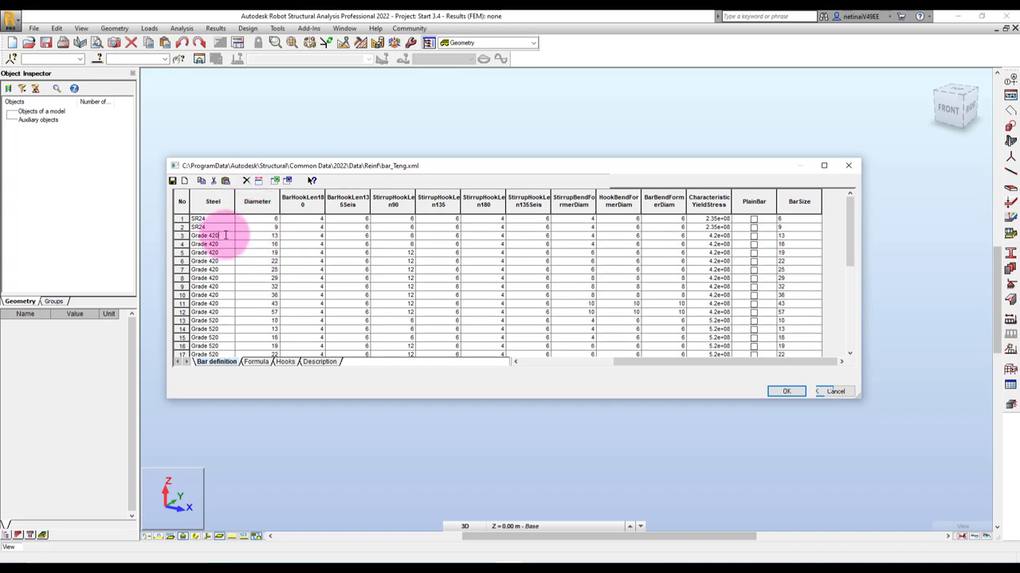
{"action": "left_click_drag", "start_coordinate": [226, 235], "coordinate": [179, 235]}
{"action": "type", "text": "SD40"}
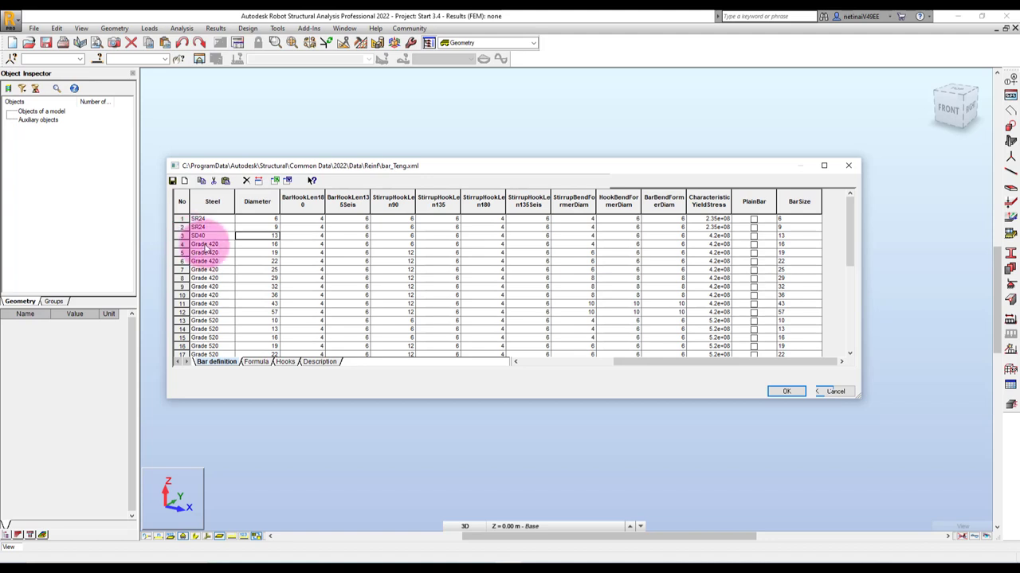
{"action": "left_click", "coordinate": [271, 236]}
{"action": "left_click_drag", "start_coordinate": [271, 236], "coordinate": [301, 237]}
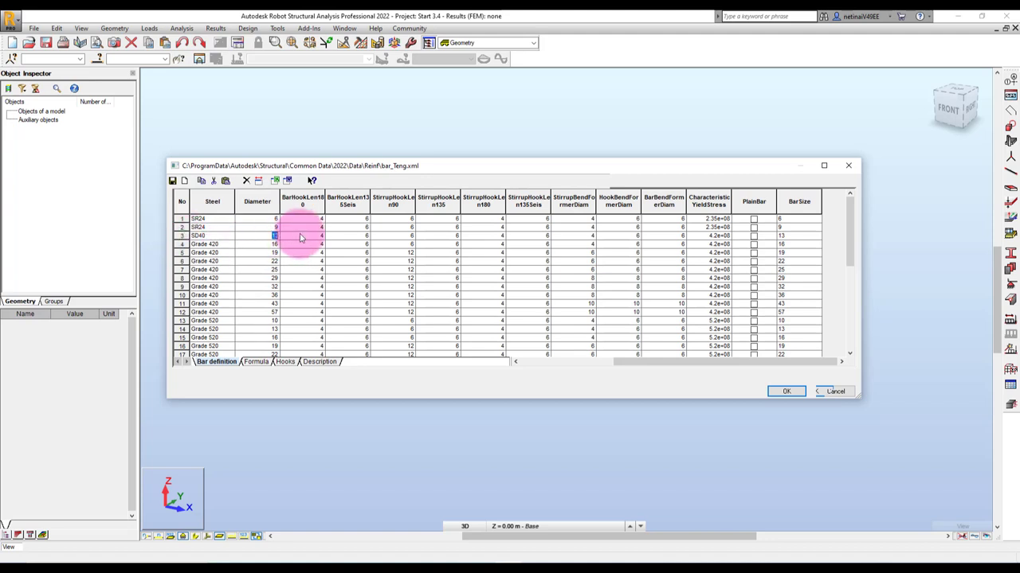
{"action": "left_click", "coordinate": [301, 237]}
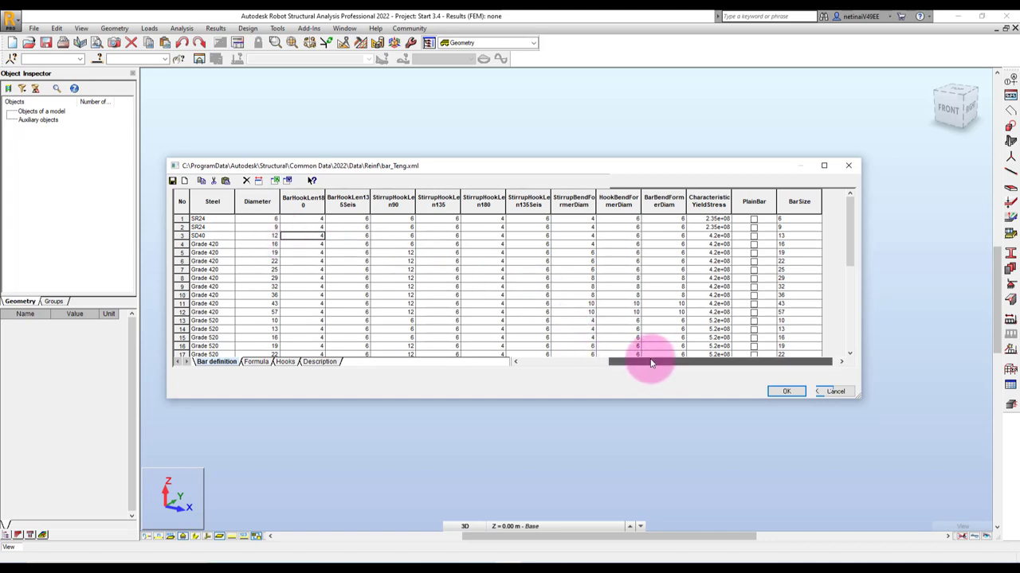
Switch to the browser's kg/cm2-to-N/m2 unit converter to get row 3's yield stress
{"action": "mouse_move", "coordinate": [653, 360]}
{"action": "left_mouse_down"}
{"action": "mouse_move", "coordinate": [603, 360]}
{"action": "mouse_move", "coordinate": [786, 237]}
{"action": "left_mouse_up"}
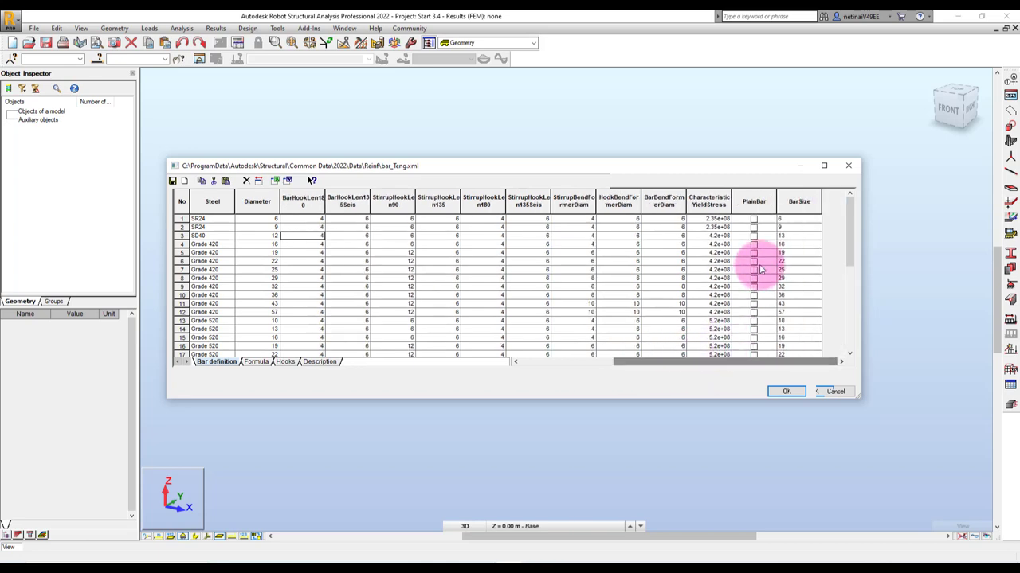
{"action": "left_click", "coordinate": [710, 236]}
{"action": "left_click", "coordinate": [402, 558]}
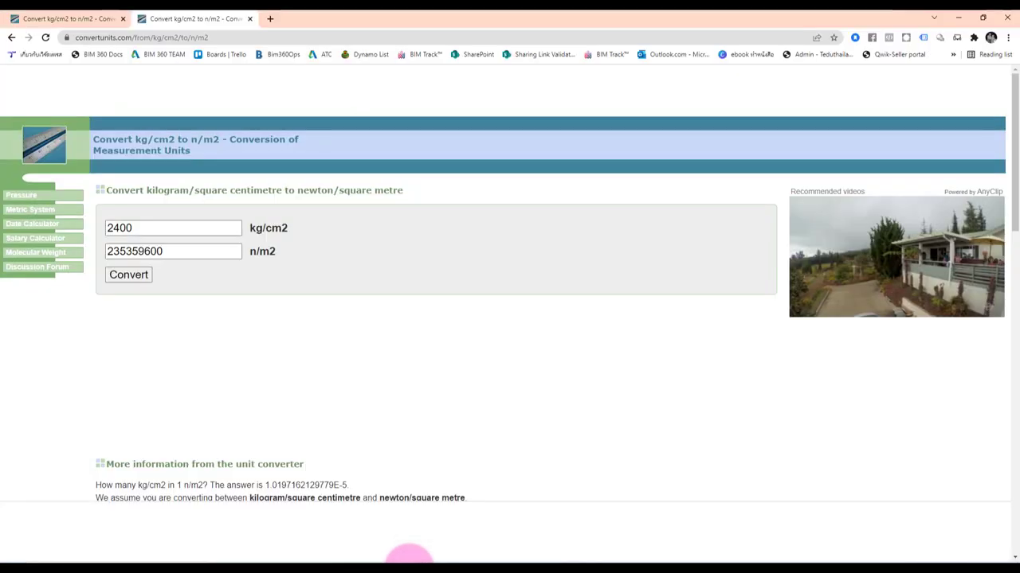
Convert 4000 kg/cm2 to 392266000 N/m2, copy the result and return to Robot
{"action": "key", "text": "ctrl+a"}
{"action": "type", "text": "4"}
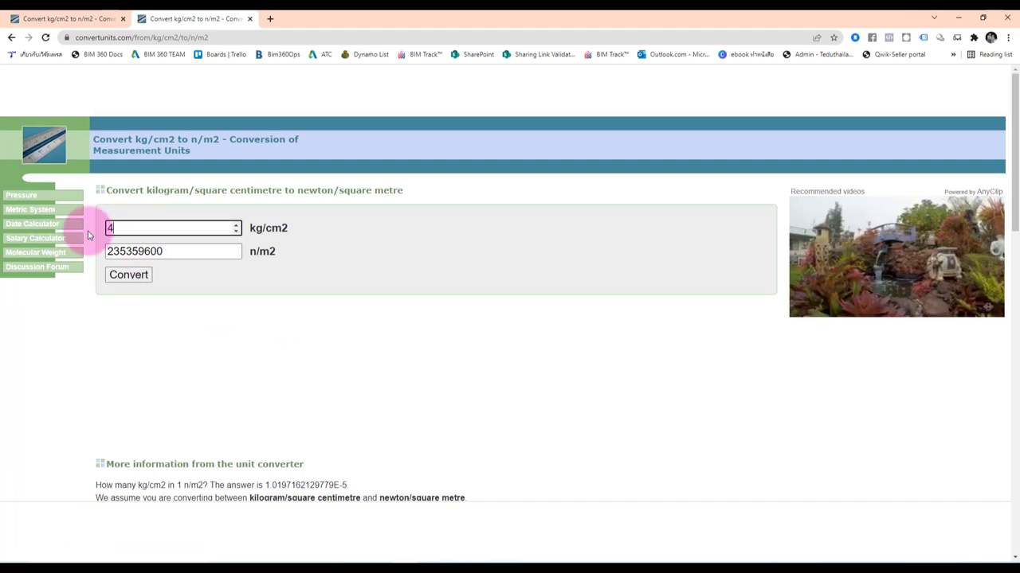
{"action": "type", "text": "000"}
{"action": "left_click", "coordinate": [131, 279]}
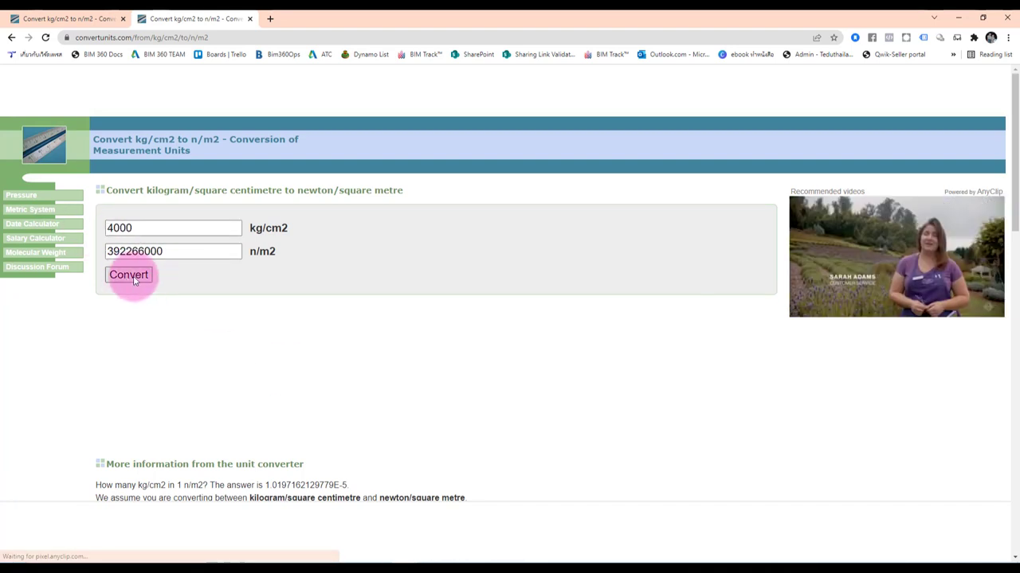
{"action": "double_click", "coordinate": [132, 252]}
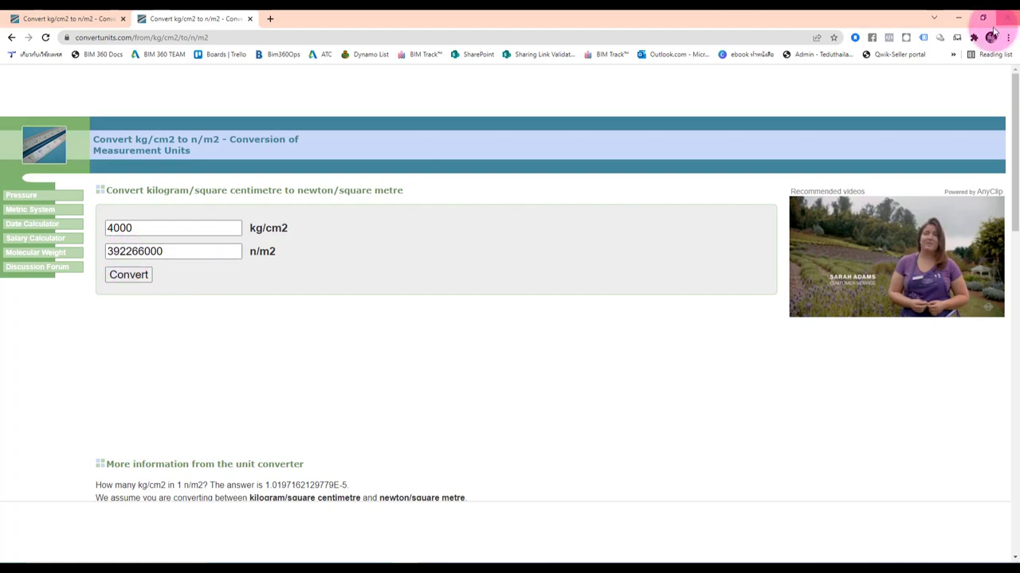
{"action": "left_click", "coordinate": [958, 18]}
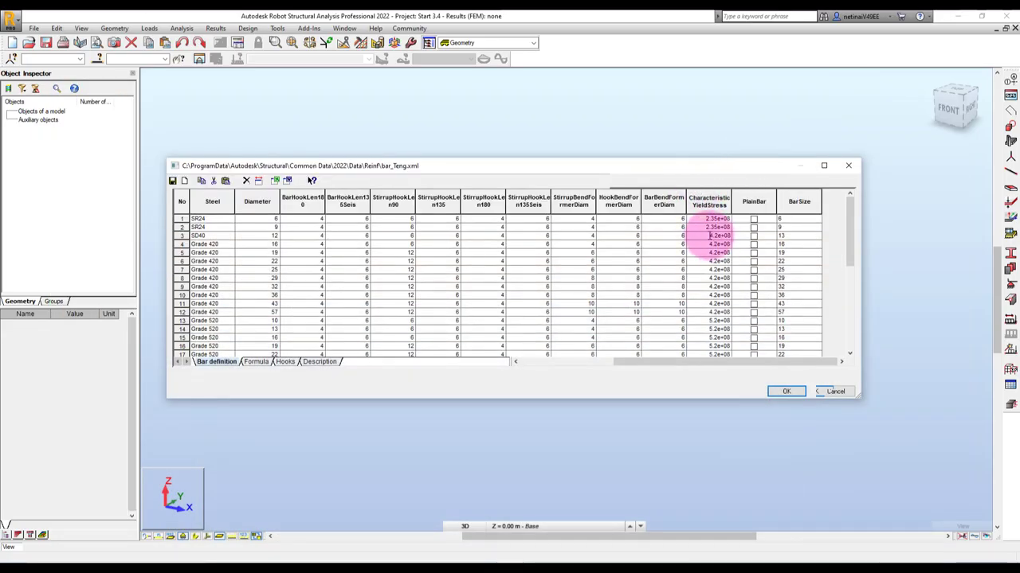
Give row 3 yield stress 3.92e+08 and bar size 12
{"action": "left_click_drag", "start_coordinate": [717, 236], "coordinate": [704, 236]}
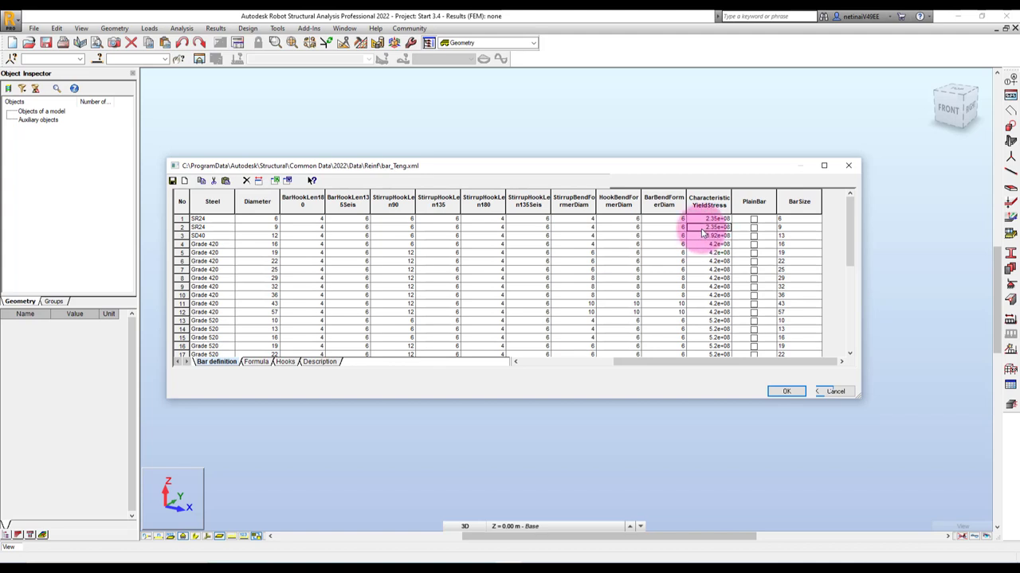
{"action": "left_click", "coordinate": [789, 236]}
{"action": "left_click", "coordinate": [789, 236]}
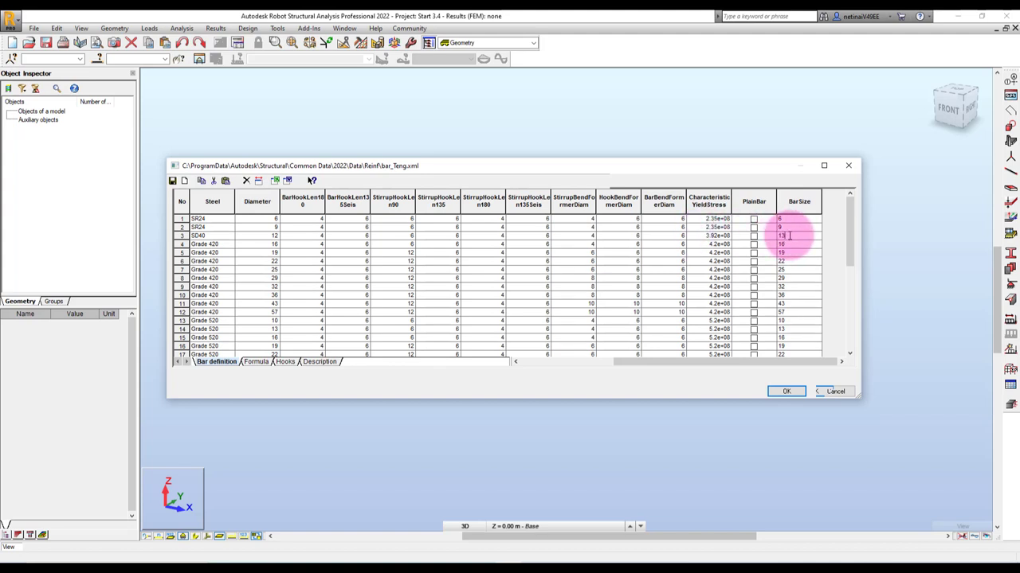
{"action": "type", "text": "2"}
{"action": "left_click", "coordinate": [705, 240]}
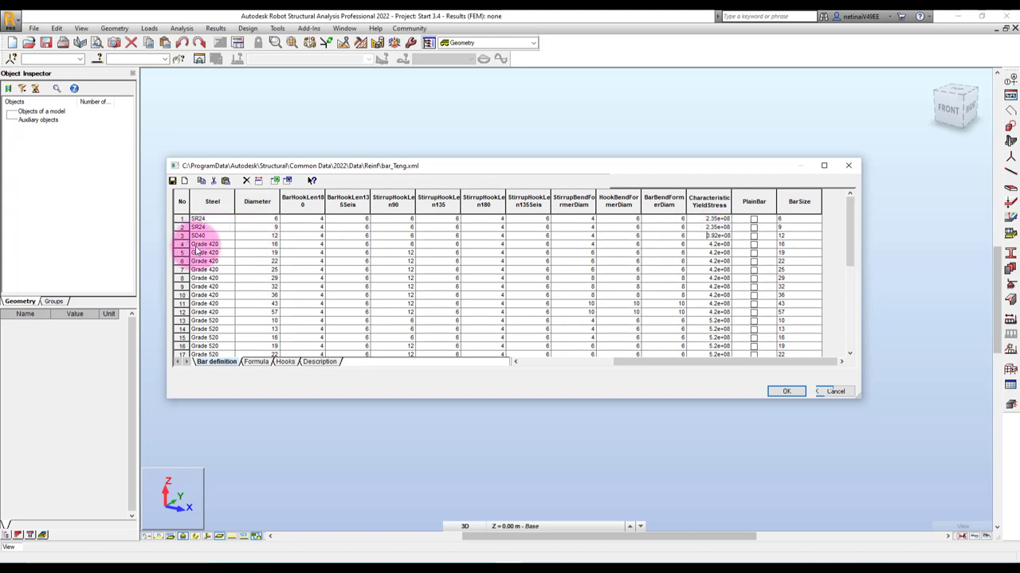
Make row 4 SD40 and paste yield stress 3.92e+08 from row 3
{"action": "left_click", "coordinate": [224, 244]}
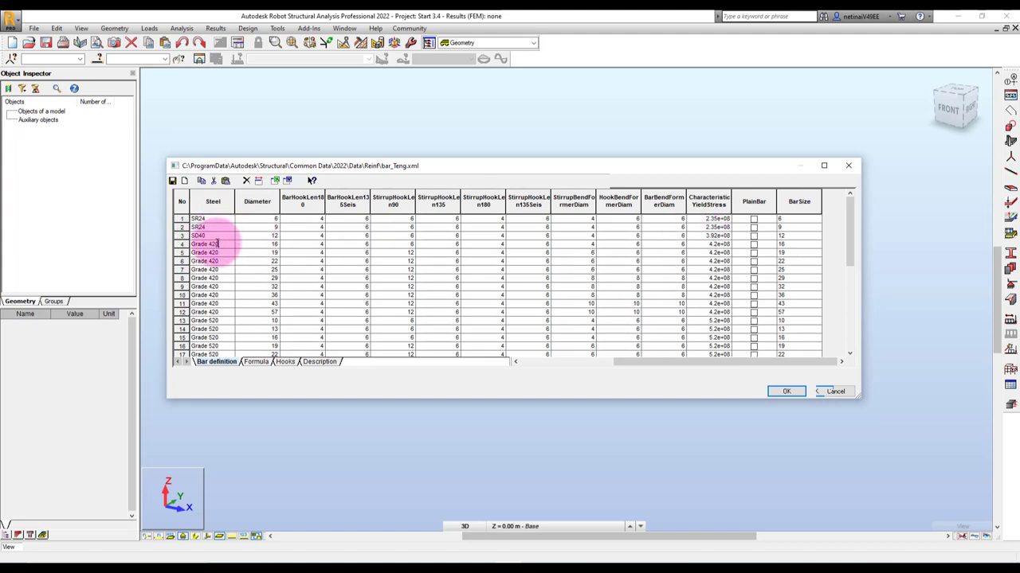
{"action": "left_click_drag", "start_coordinate": [217, 244], "coordinate": [166, 243]}
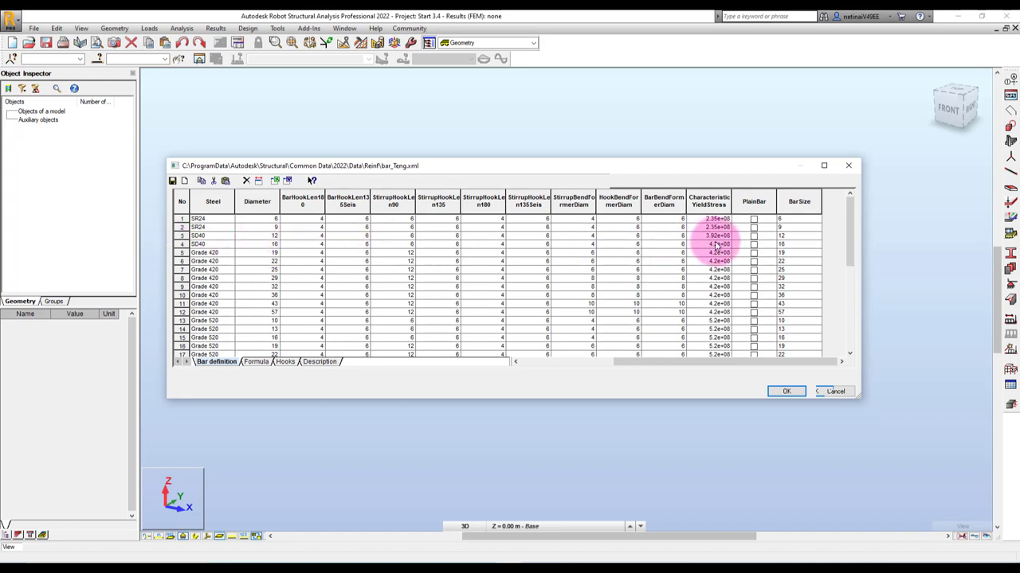
{"action": "double_click", "coordinate": [734, 236]}
{"action": "key", "text": "ctrl+c"}
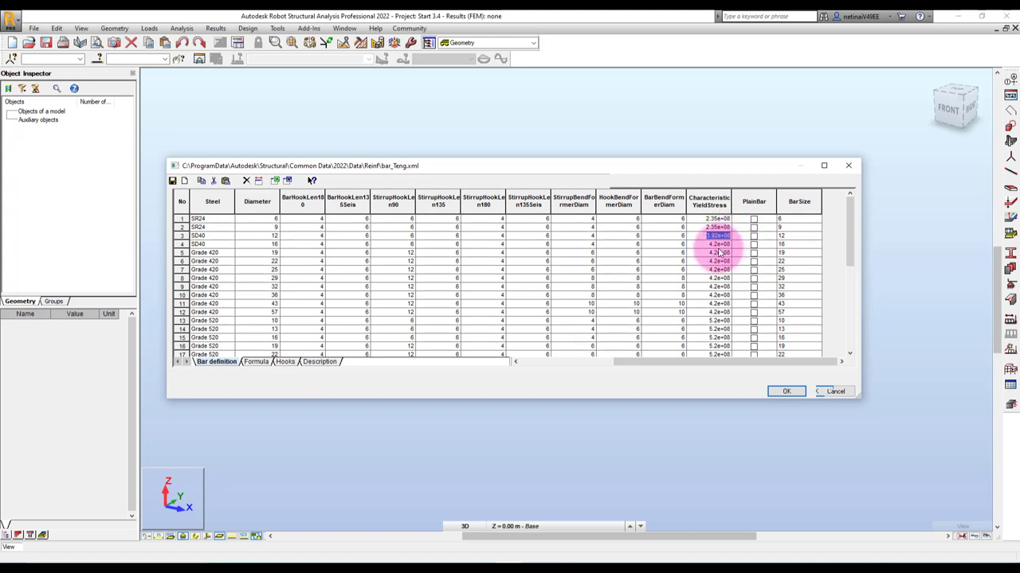
{"action": "left_click", "coordinate": [710, 244]}
{"action": "key", "text": "ctrl+v"}
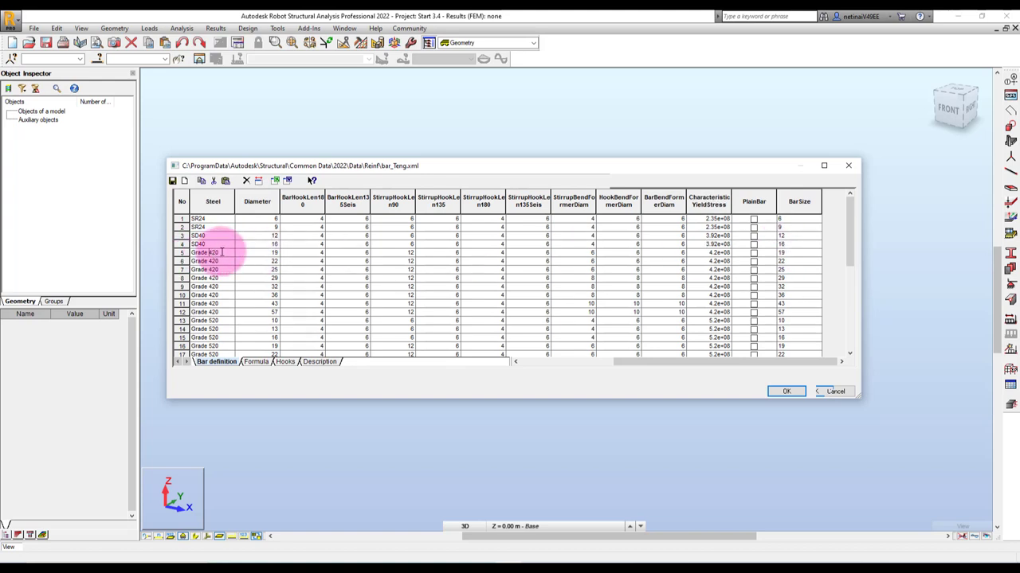
Make row 5 an SD40 20 mm bar with yield stress 3.92e+08 and bar size 20
{"action": "left_click_drag", "start_coordinate": [222, 251], "coordinate": [154, 255]}
{"action": "type", "text": "SD40"}
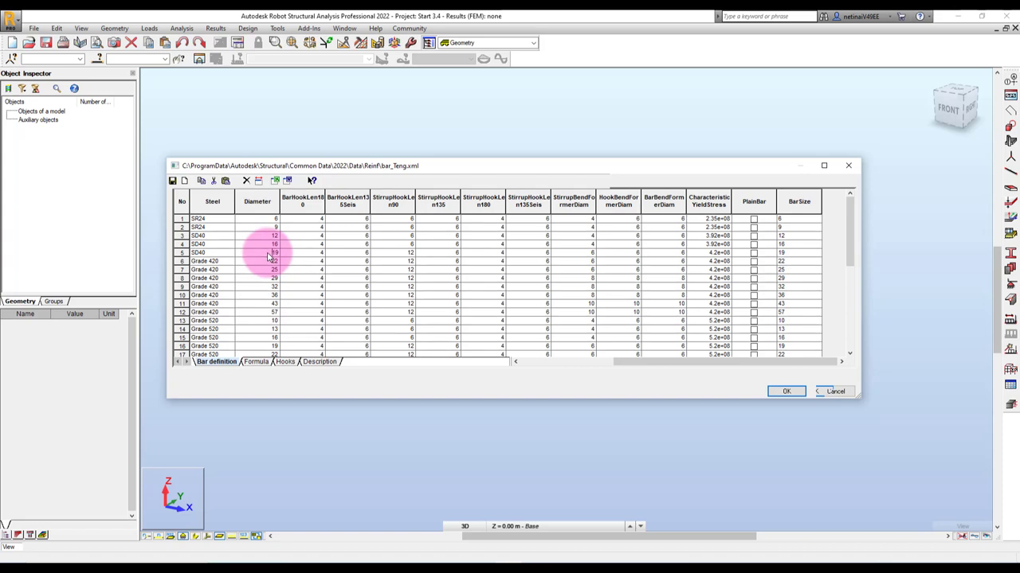
{"action": "left_click_drag", "start_coordinate": [261, 252], "coordinate": [291, 251]}
{"action": "type", "text": "20"}
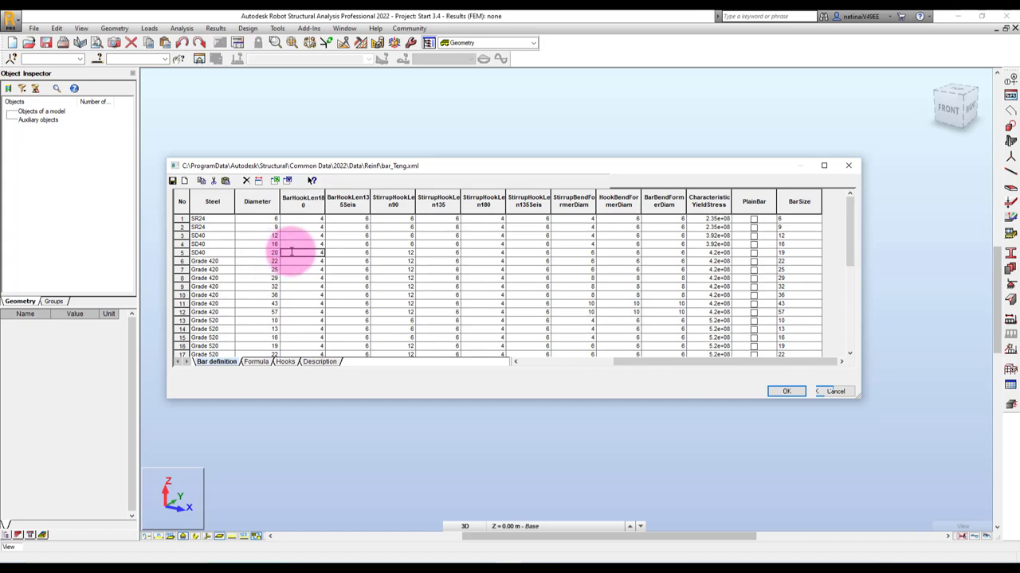
{"action": "left_click_drag", "start_coordinate": [695, 243], "coordinate": [747, 243]}
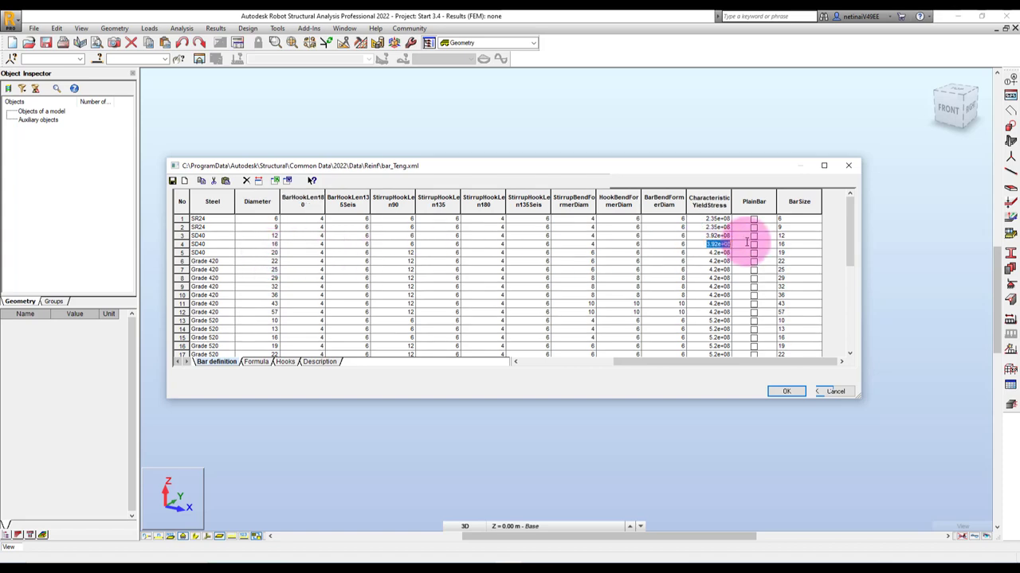
{"action": "key", "text": "ctrl+v"}
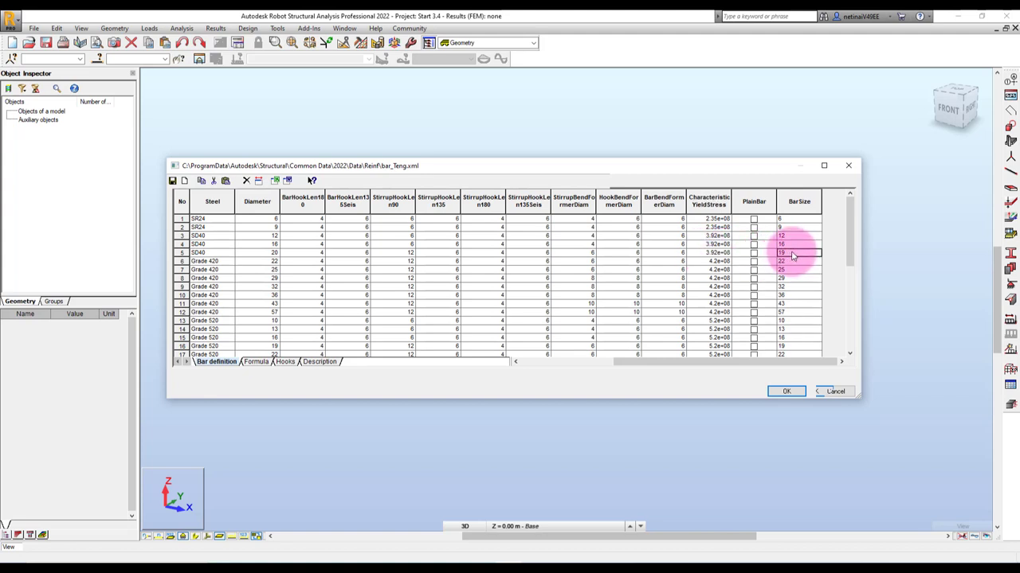
{"action": "left_click", "coordinate": [771, 254]}
{"action": "type", "text": "20"}
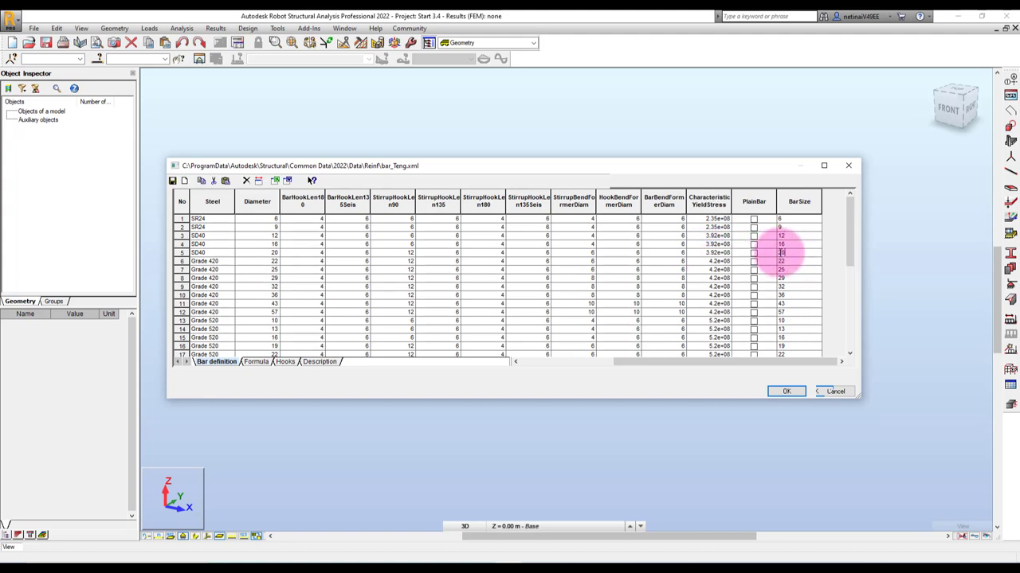
{"action": "left_click", "coordinate": [206, 269]}
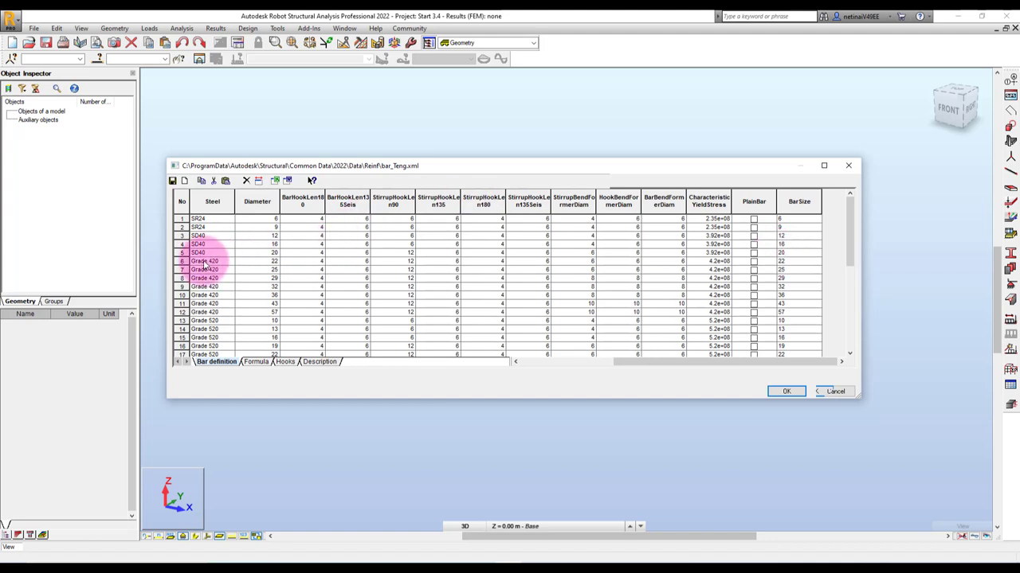
{"action": "left_click", "coordinate": [180, 261]}
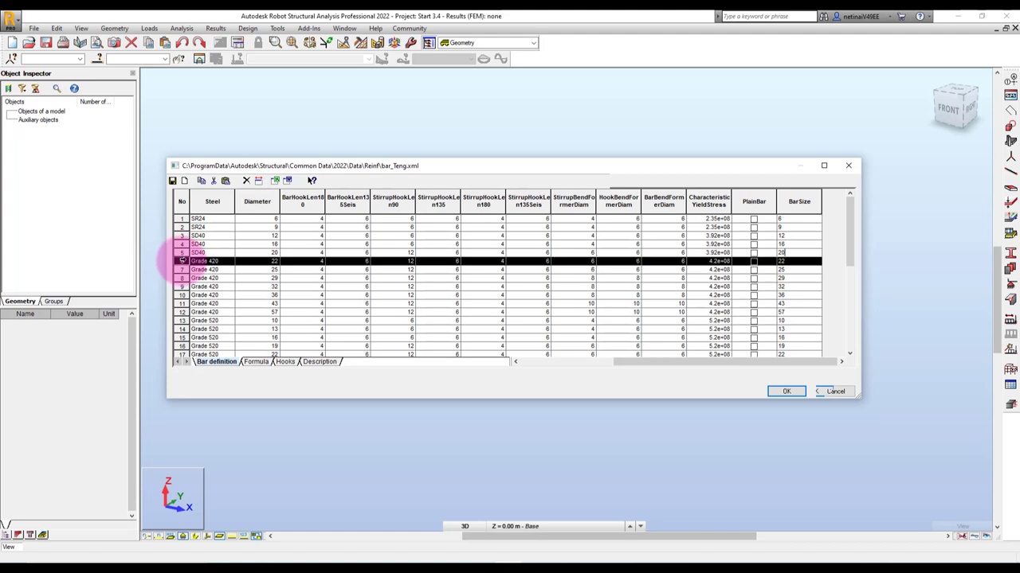
Delete the Grade 420 22 mm row and paste yield stress 3.92e+08 into the 25 mm SD40 row
{"action": "left_click", "coordinate": [246, 182]}
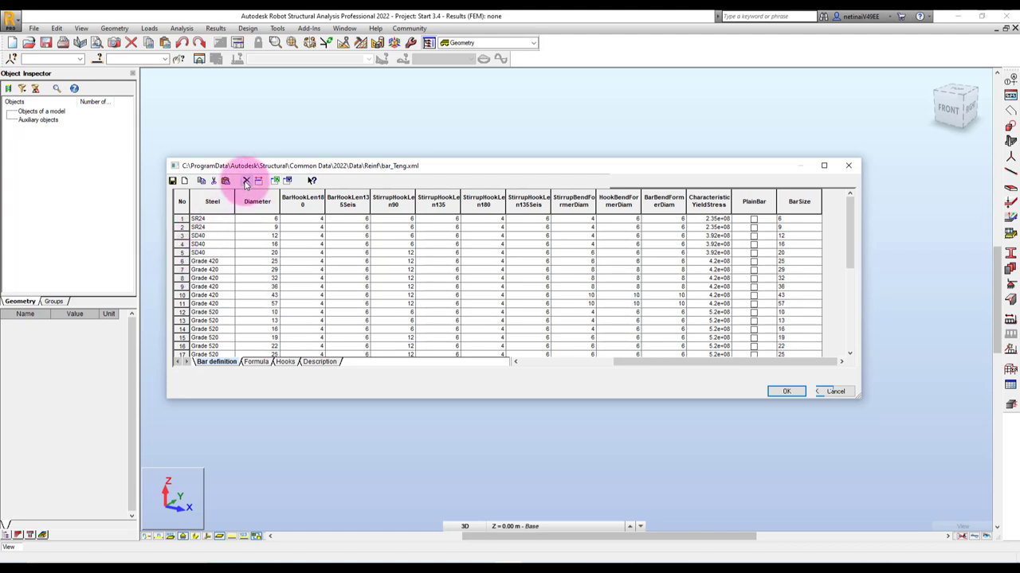
{"action": "left_click", "coordinate": [181, 261]}
{"action": "type", "text": "SD40"}
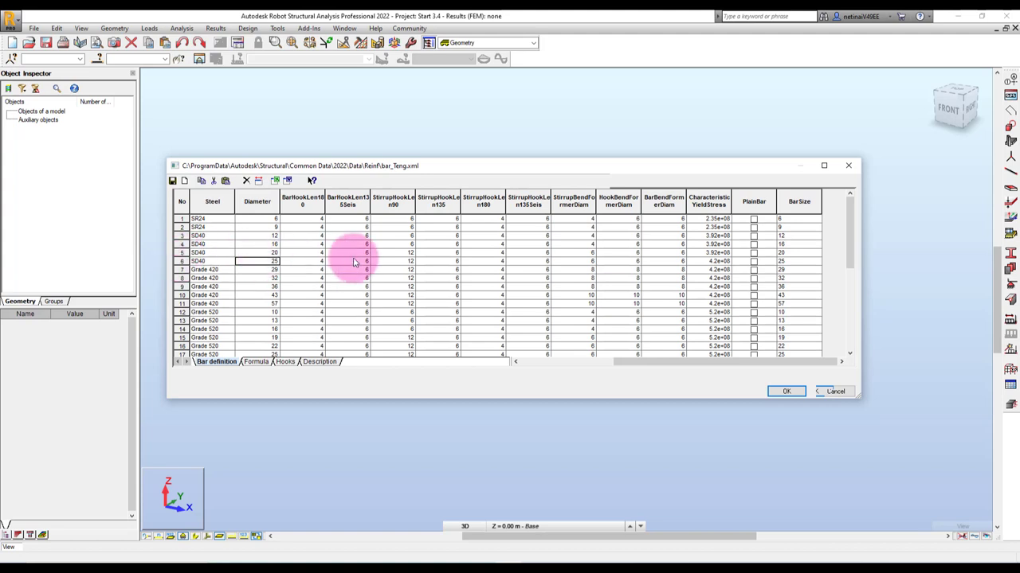
{"action": "left_click", "coordinate": [716, 253]}
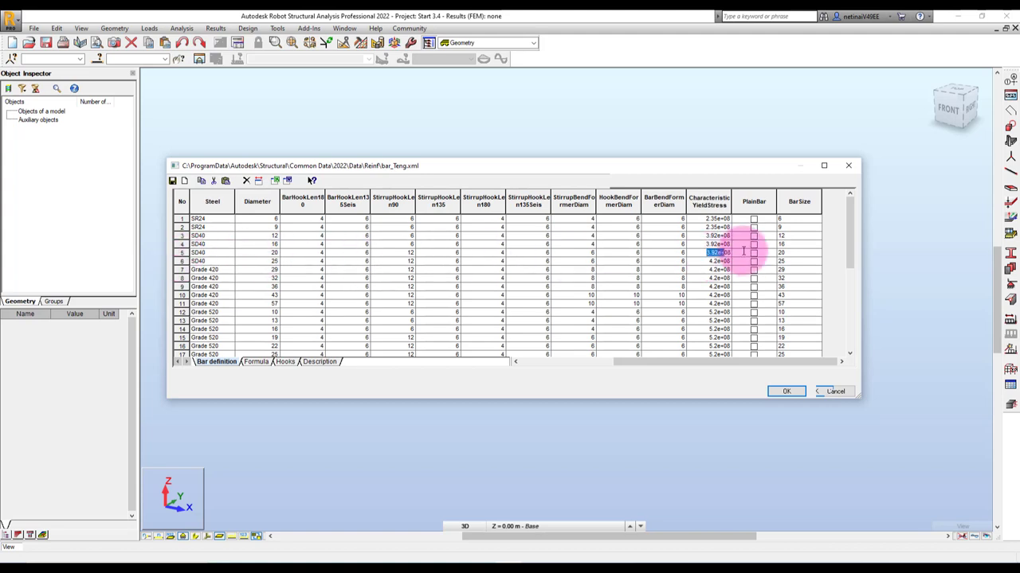
{"action": "double_click", "coordinate": [711, 255]}
{"action": "key", "text": "ctrl+v"}
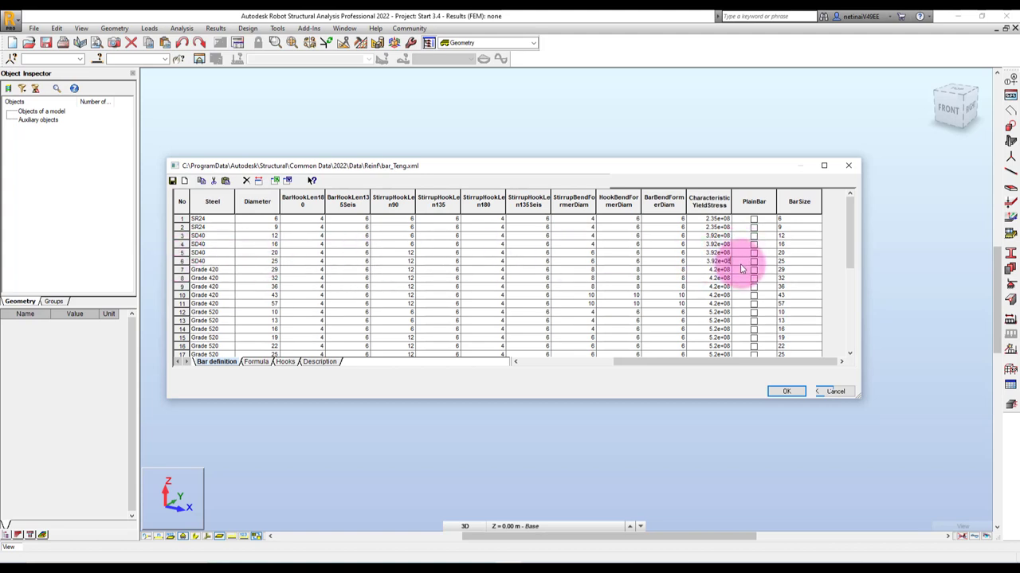
{"action": "left_click", "coordinate": [800, 263]}
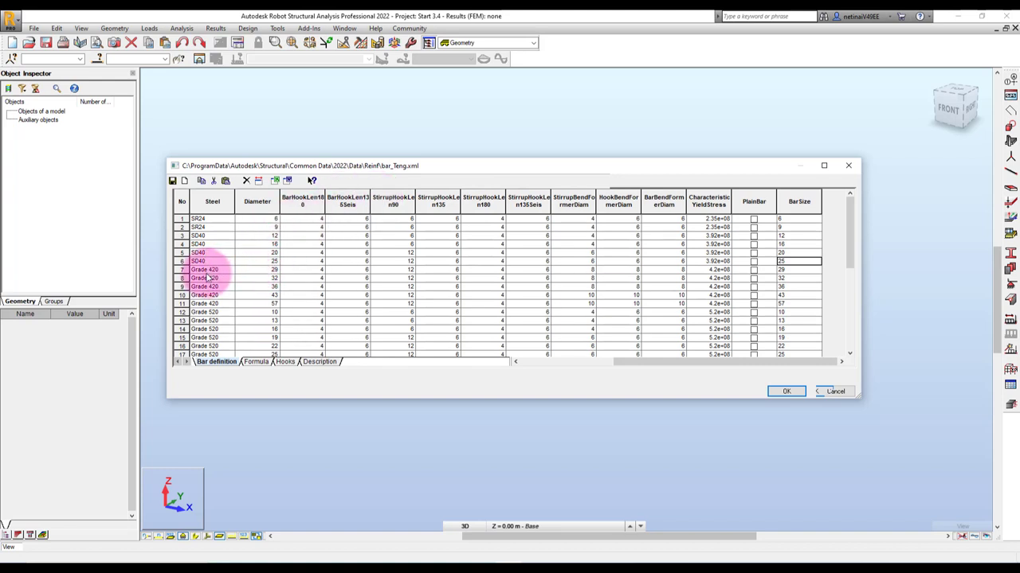
{"action": "left_click", "coordinate": [182, 269]}
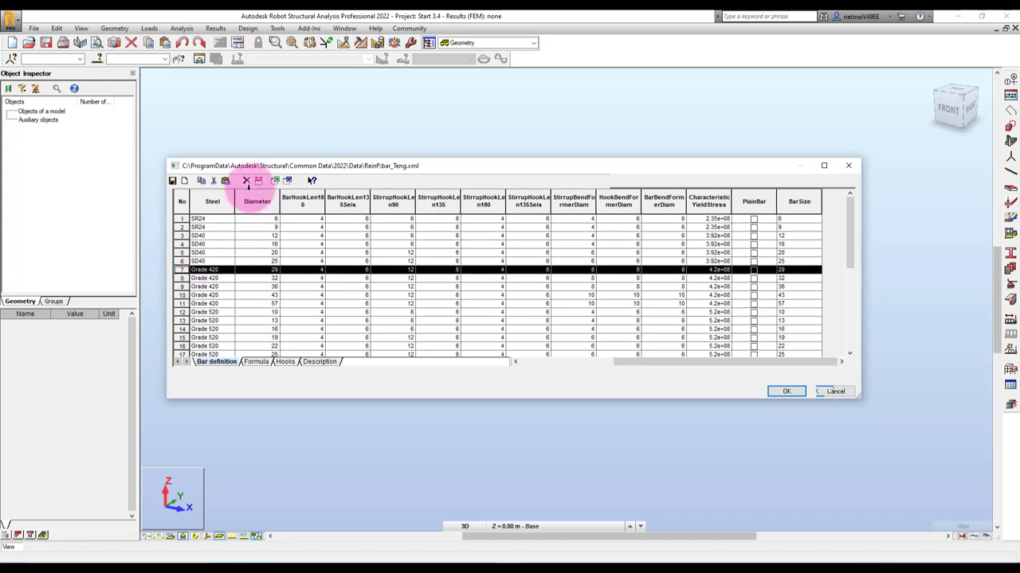
Delete the Grade 420 29 mm row and make the 32 mm row SD40 with yield stress 3.92e+08
{"action": "left_click", "coordinate": [247, 181]}
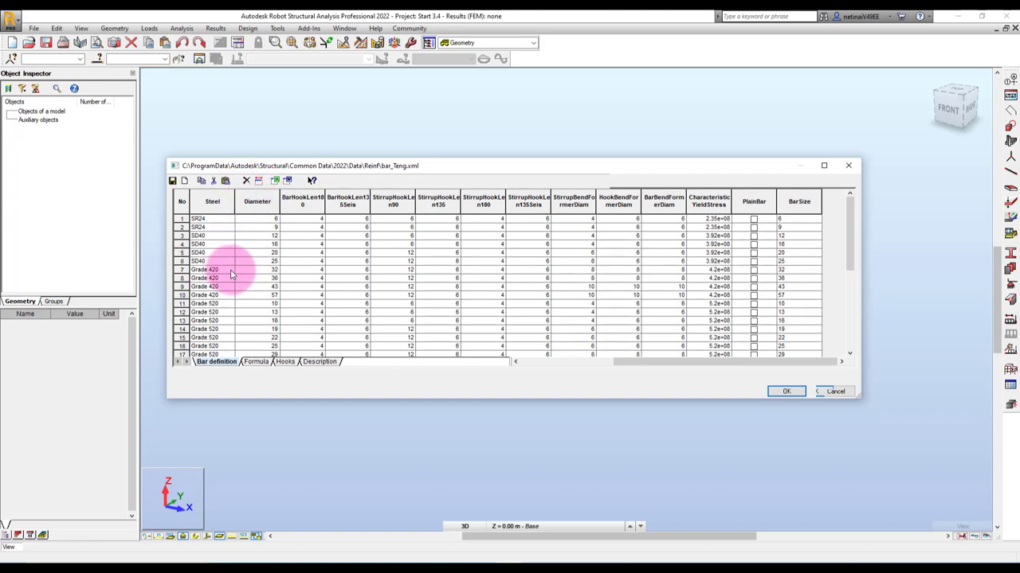
{"action": "left_click", "coordinate": [182, 269]}
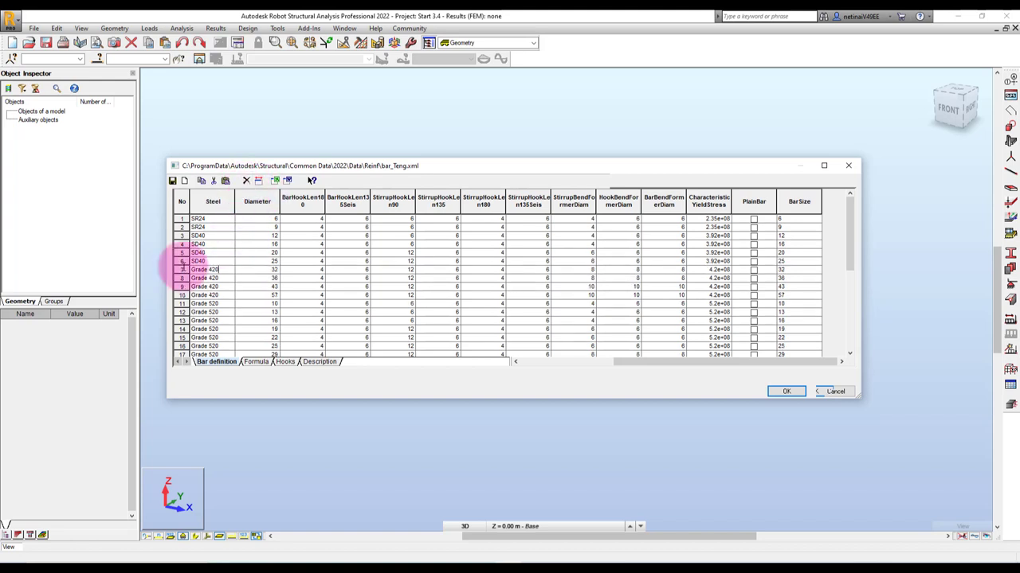
{"action": "type", "text": "SD40"}
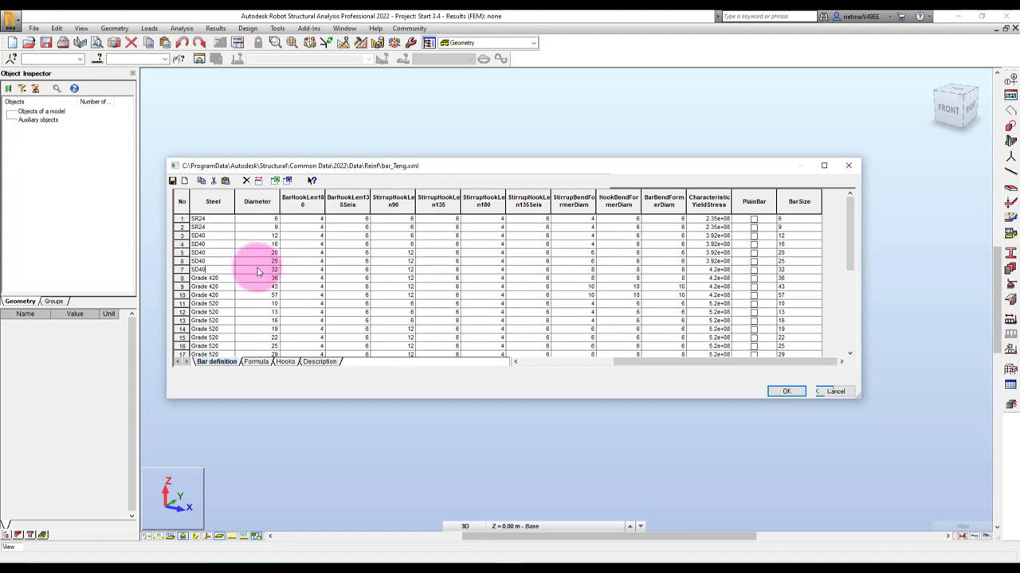
{"action": "left_click", "coordinate": [253, 269]}
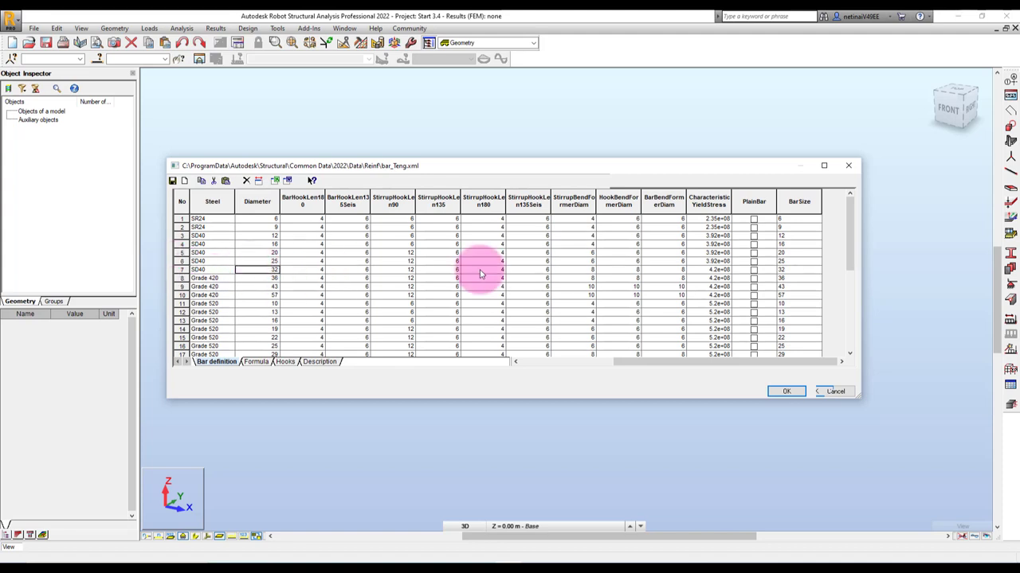
{"action": "double_click", "coordinate": [717, 261]}
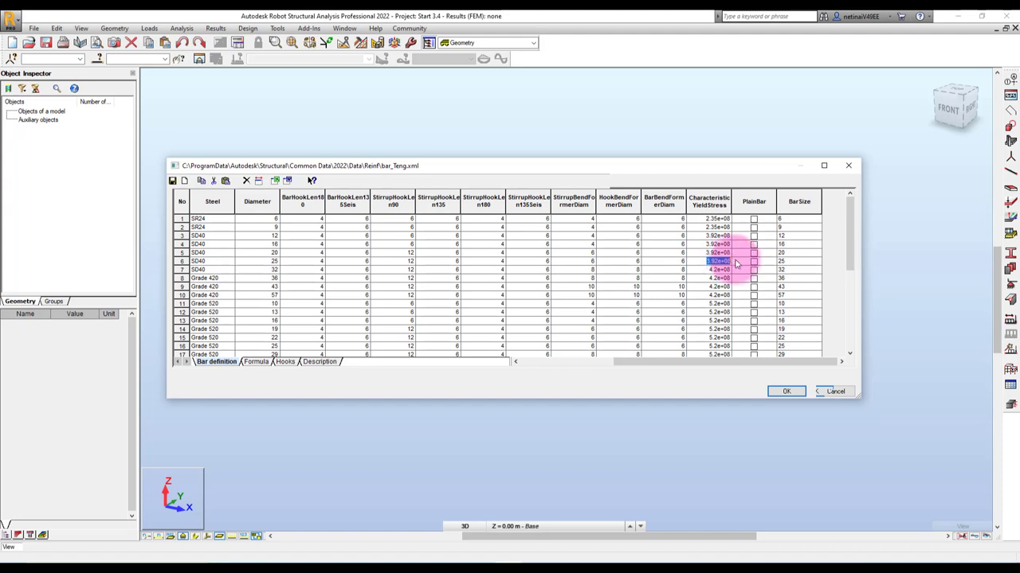
{"action": "key", "text": "ctrl+c"}
{"action": "left_click", "coordinate": [717, 269]}
{"action": "key", "text": "ctrl+v"}
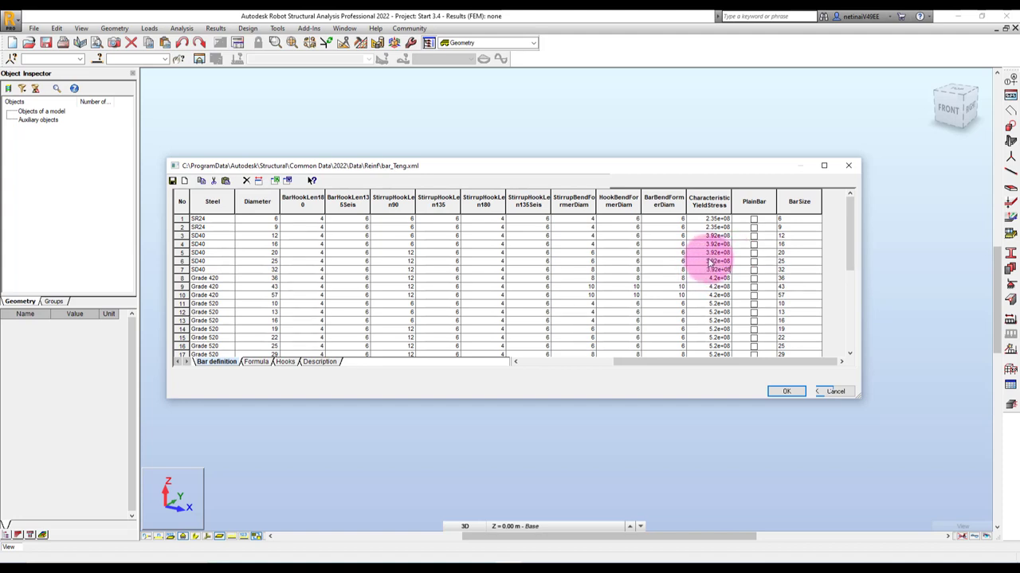
{"action": "left_click", "coordinate": [788, 269]}
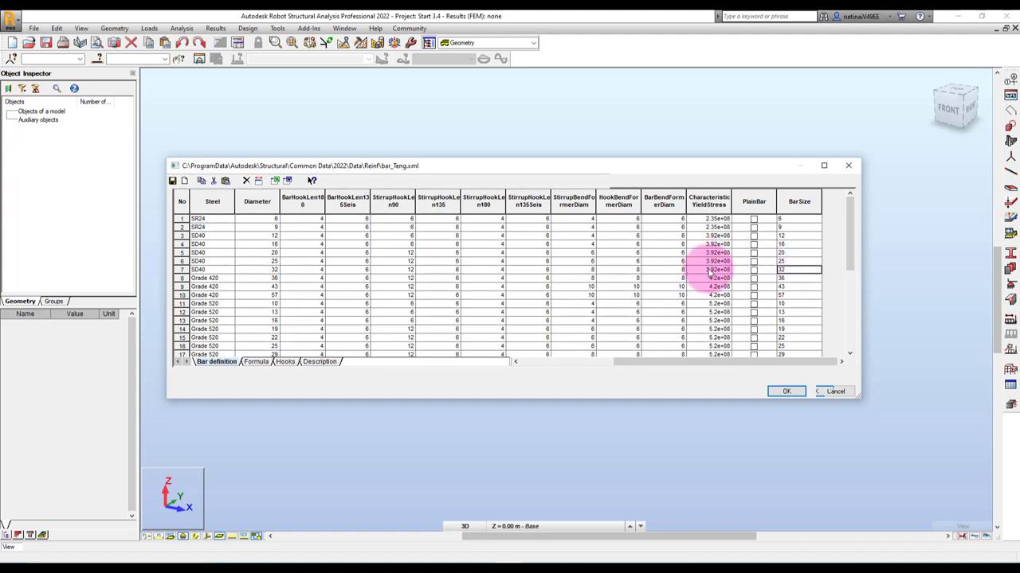
Delete all remaining Grade 420 rows after the 32 mm bar
{"action": "left_click", "coordinate": [181, 278]}
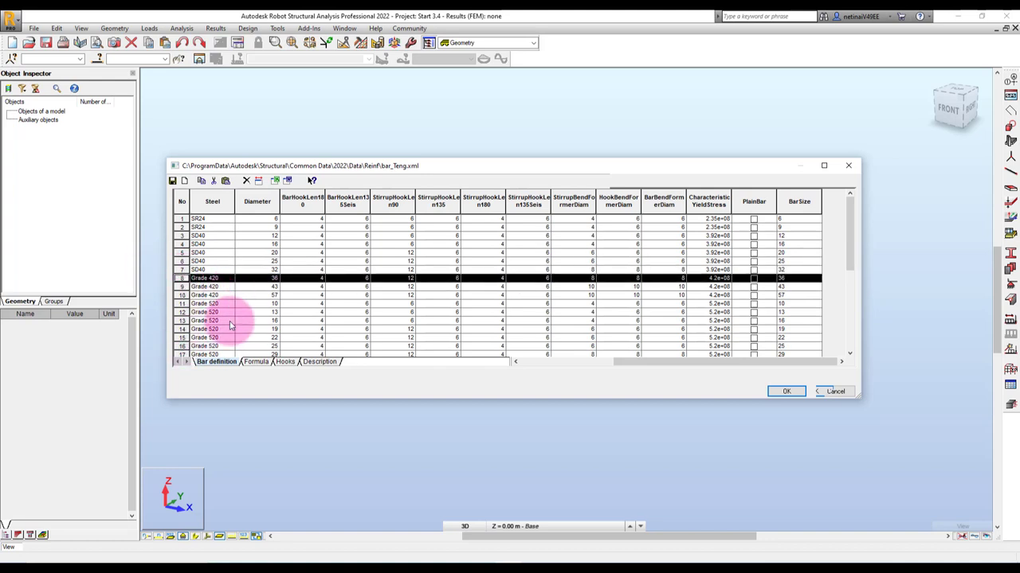
{"action": "left_click_drag", "start_coordinate": [849, 254], "coordinate": [851, 340]}
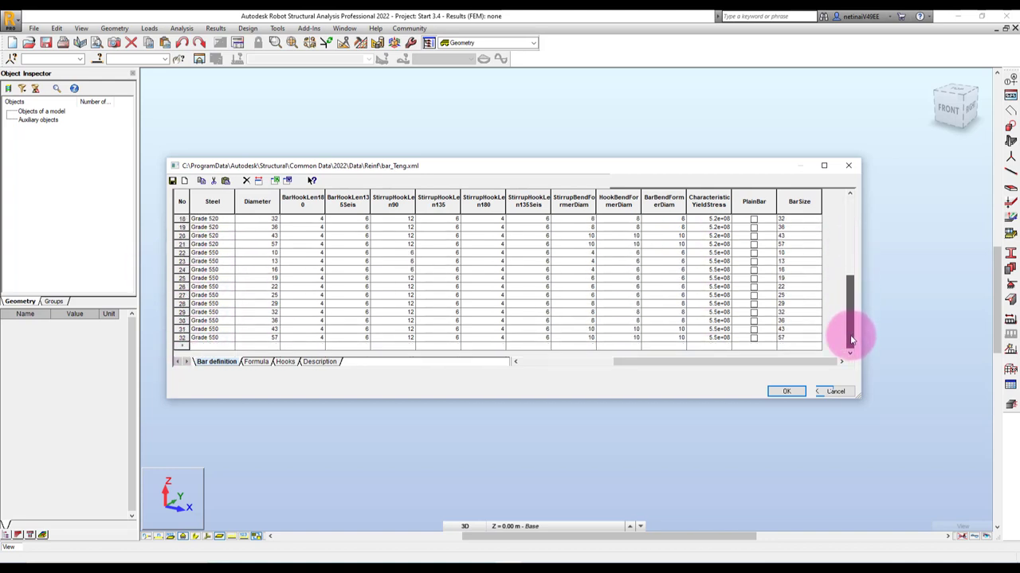
{"action": "left_click", "coordinate": [181, 338], "text": "shift"}
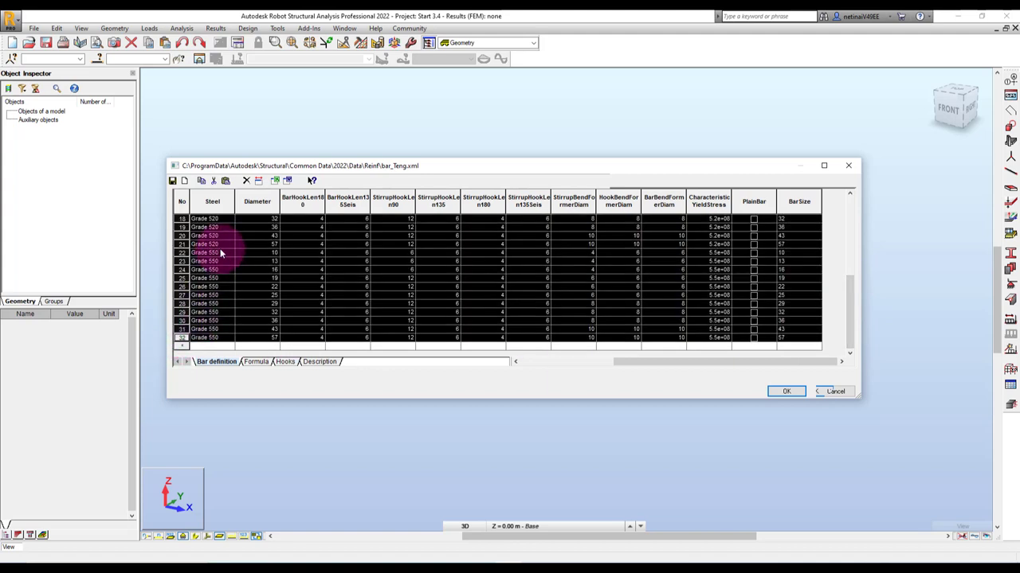
{"action": "left_click", "coordinate": [246, 181]}
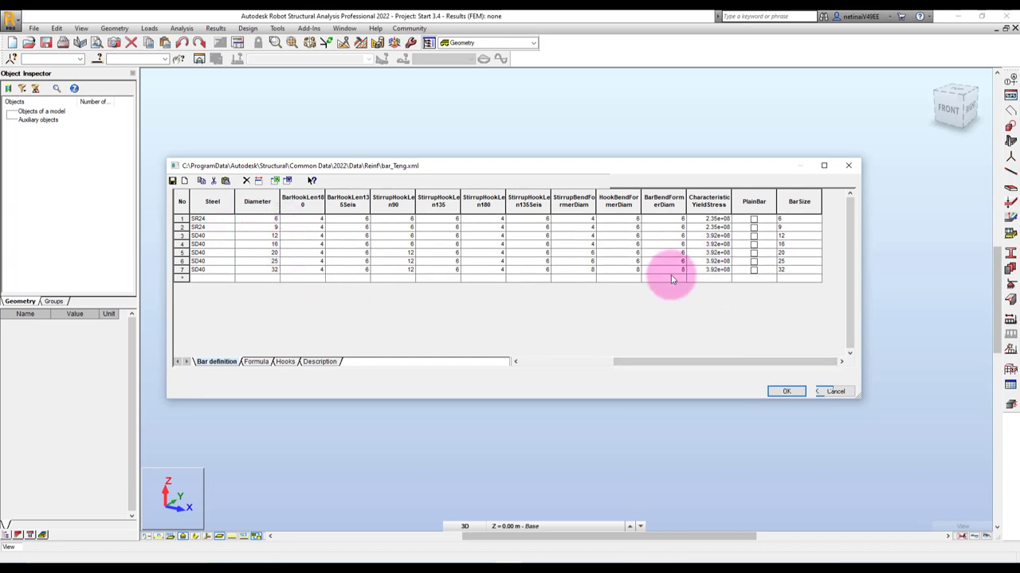
In Save As, browse to C:\ProgramData\Autodesk\Structural\Common Data\2022\Data\Reinf
{"action": "left_click", "coordinate": [173, 181]}
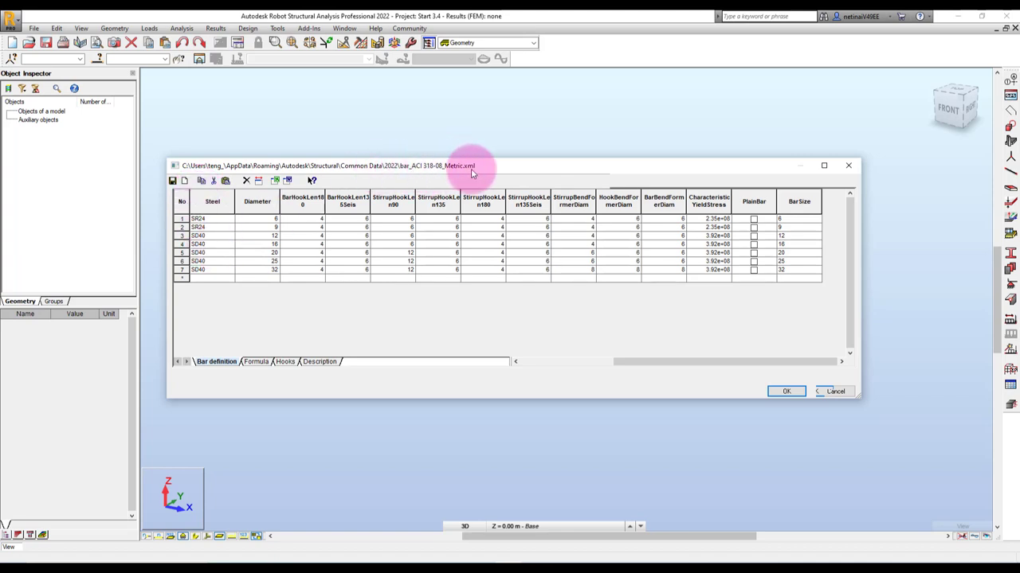
{"action": "left_click", "coordinate": [185, 181]}
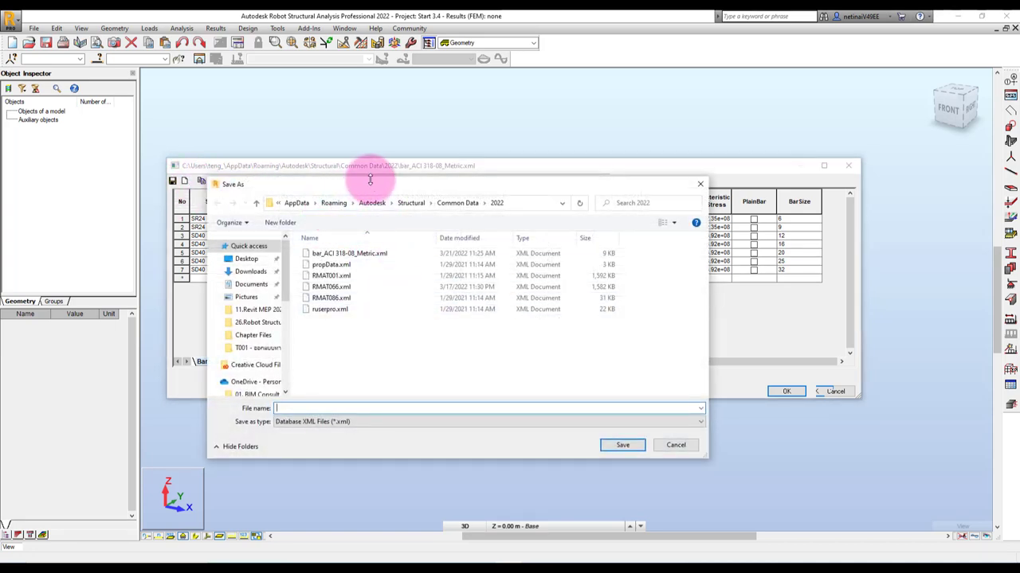
{"action": "left_click_drag", "start_coordinate": [355, 184], "coordinate": [415, 206]}
{"action": "scroll", "coordinate": [329, 334], "scroll_direction": "down", "scroll_amount": 5}
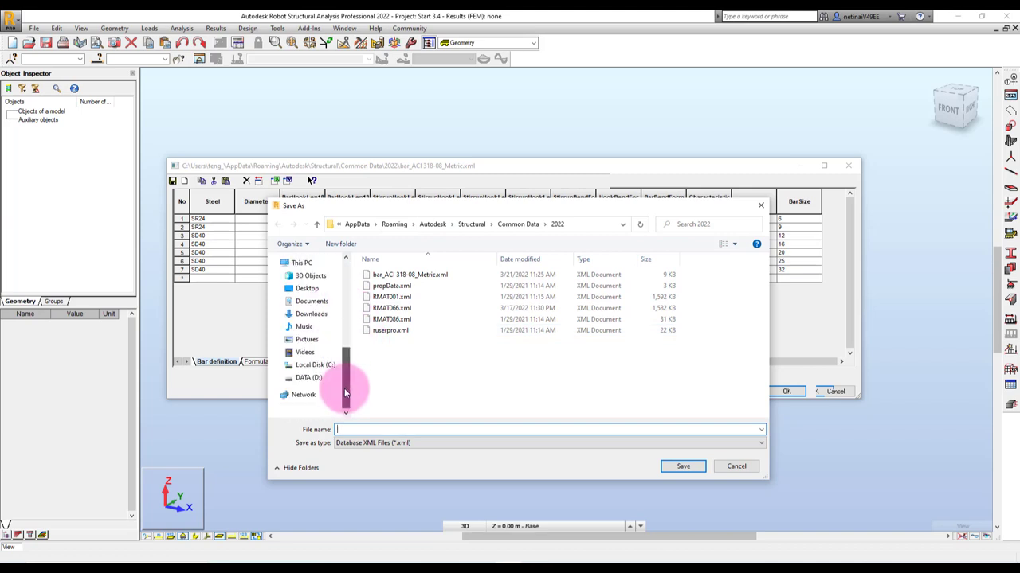
{"action": "left_click", "coordinate": [316, 366]}
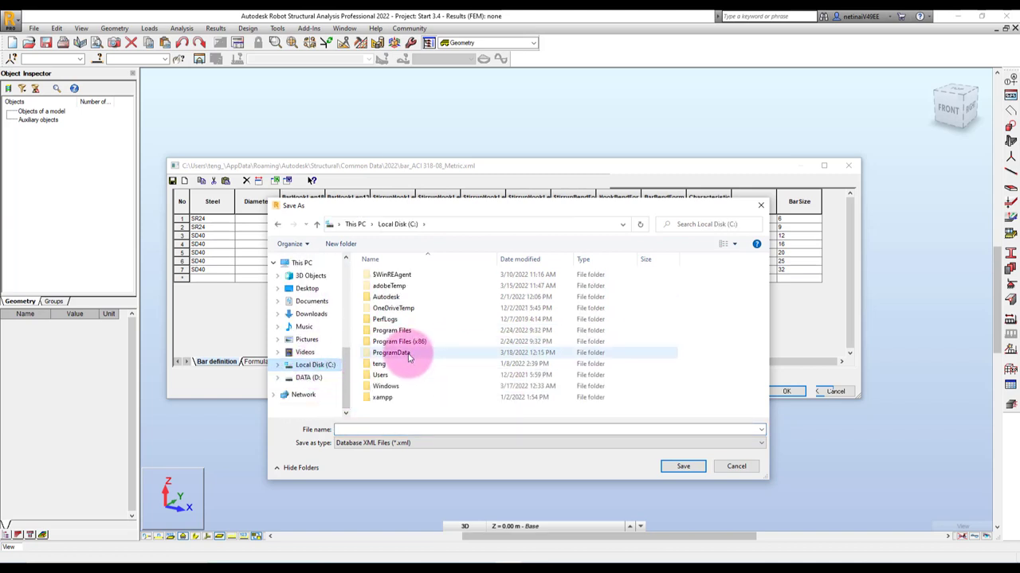
{"action": "double_click", "coordinate": [391, 353]}
{"action": "scroll", "coordinate": [442, 315], "scroll_direction": "down", "scroll_amount": 5}
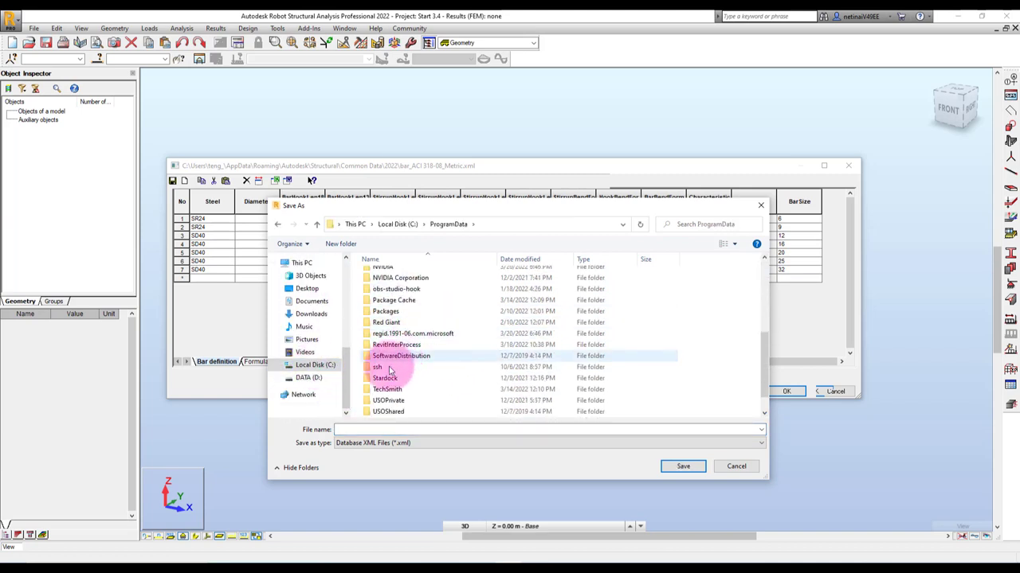
{"action": "scroll", "coordinate": [432, 343], "scroll_direction": "up", "scroll_amount": 3}
{"action": "scroll", "coordinate": [414, 318], "scroll_direction": "up", "scroll_amount": 3}
{"action": "double_click", "coordinate": [386, 297]}
{"action": "scroll", "coordinate": [389, 319], "scroll_direction": "down", "scroll_amount": 5}
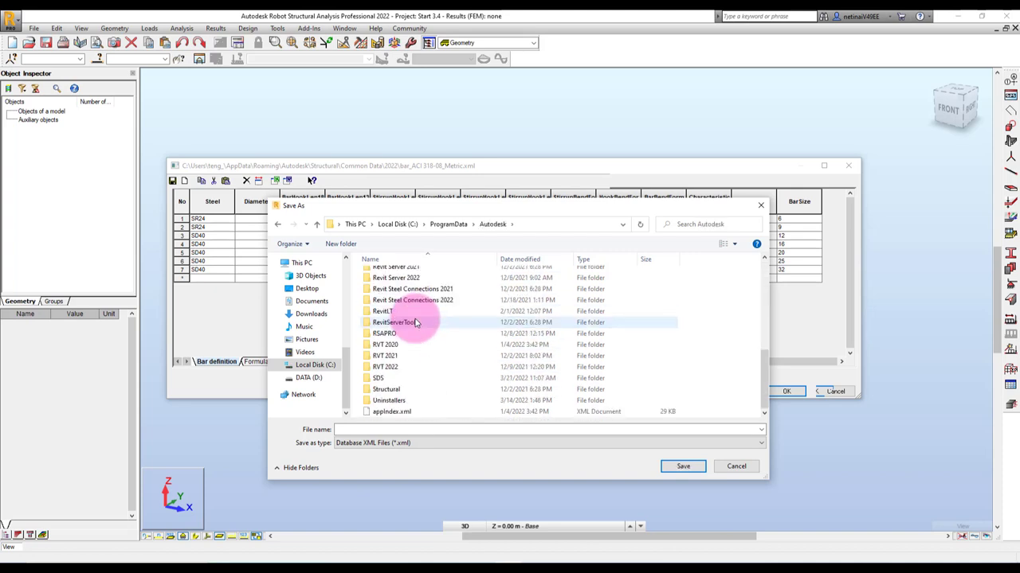
{"action": "scroll", "coordinate": [375, 374], "scroll_direction": "down", "scroll_amount": 3}
{"action": "left_click", "coordinate": [396, 390]}
{"action": "double_click", "coordinate": [396, 390]}
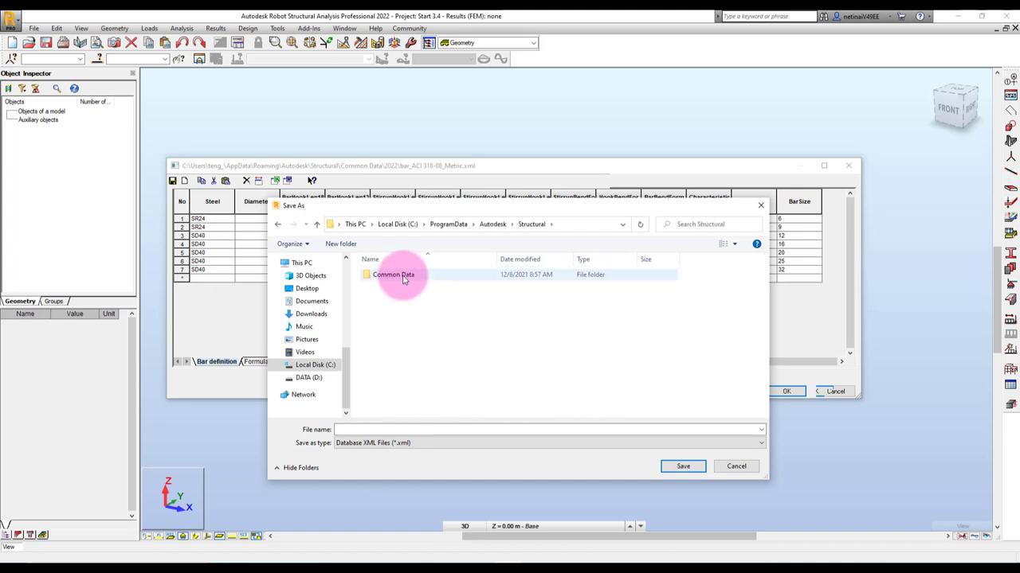
{"action": "double_click", "coordinate": [388, 274]}
{"action": "double_click", "coordinate": [386, 290]}
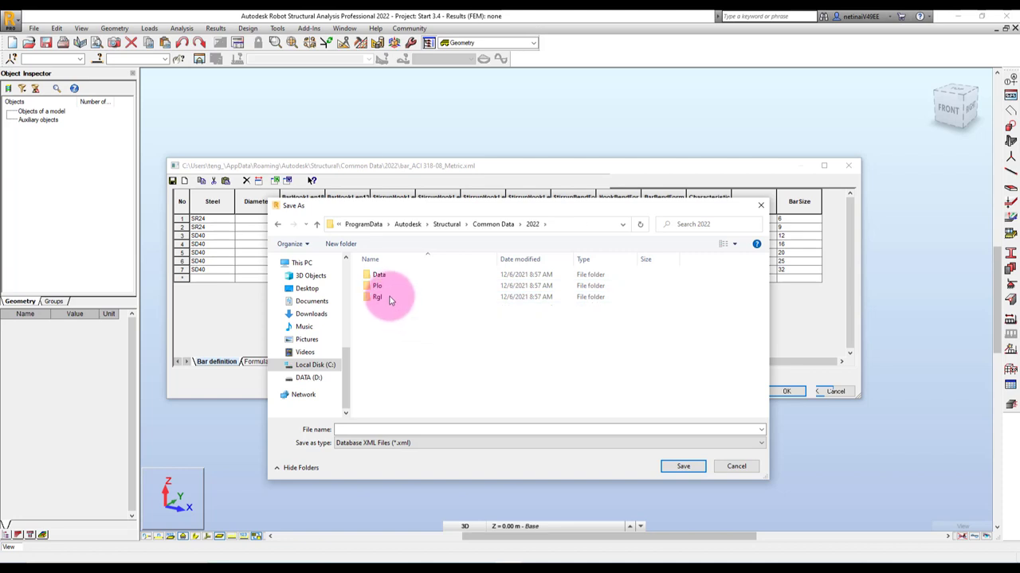
{"action": "left_click", "coordinate": [390, 277]}
{"action": "double_click", "coordinate": [389, 278]}
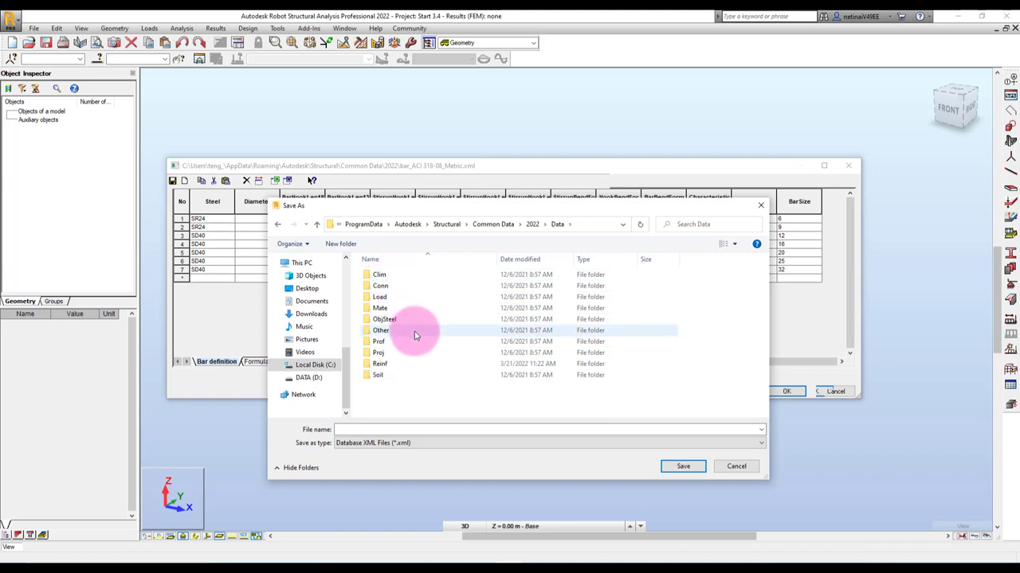
{"action": "double_click", "coordinate": [399, 364]}
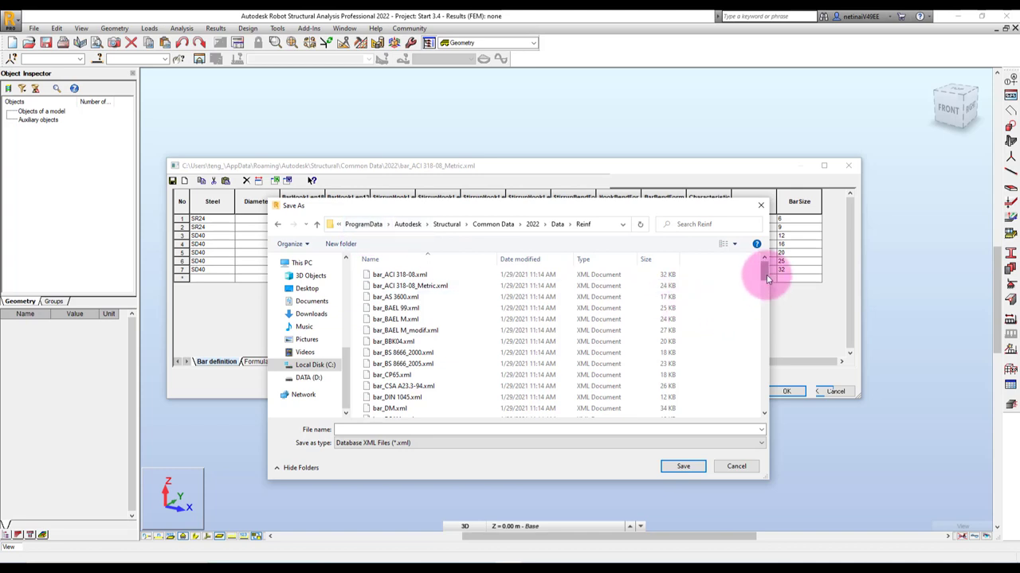
Save the table over the existing bar_Teng.xml, confirming the replacement
{"action": "mouse_move", "coordinate": [766, 277]}
{"action": "left_mouse_down"}
{"action": "mouse_move", "coordinate": [758, 333]}
{"action": "mouse_move", "coordinate": [760, 325]}
{"action": "left_mouse_up"}
{"action": "left_click", "coordinate": [394, 355]}
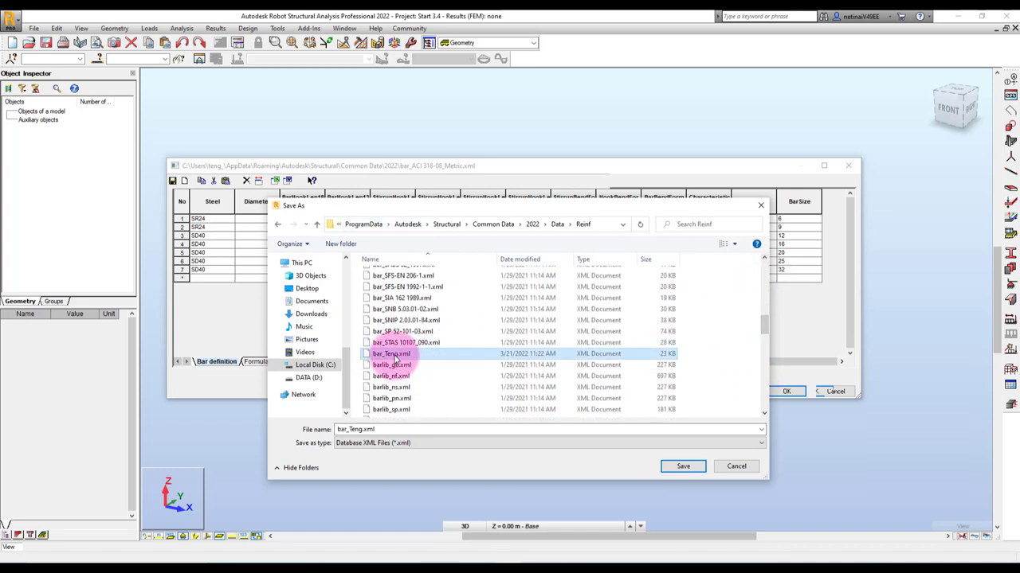
{"action": "left_click", "coordinate": [679, 466]}
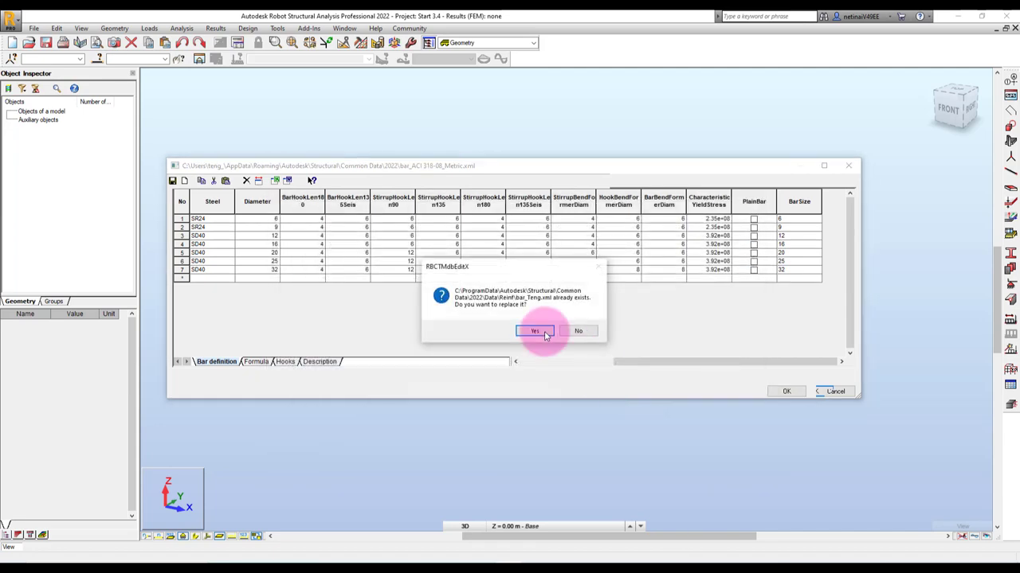
{"action": "left_click", "coordinate": [533, 333]}
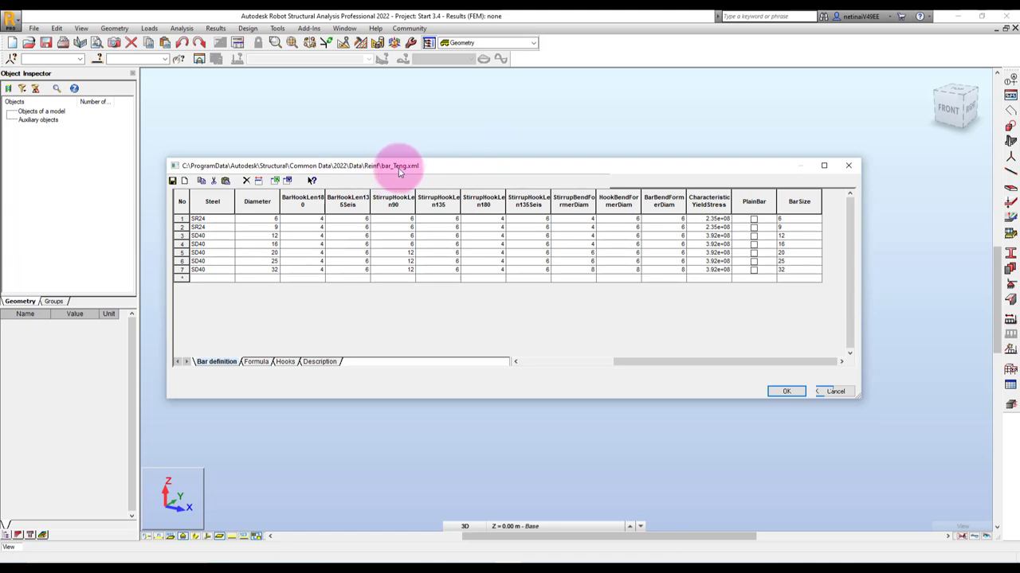
Add the TENG reinforcing bar database to the job preferences and remove ACI 318-08_METRIC
{"action": "left_click", "coordinate": [781, 393]}
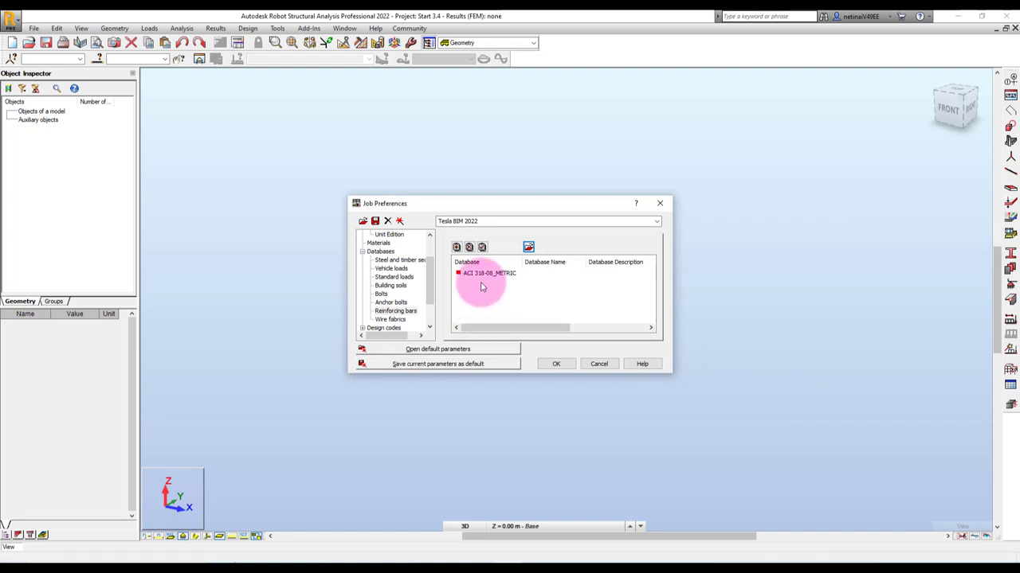
{"action": "left_click", "coordinate": [456, 249]}
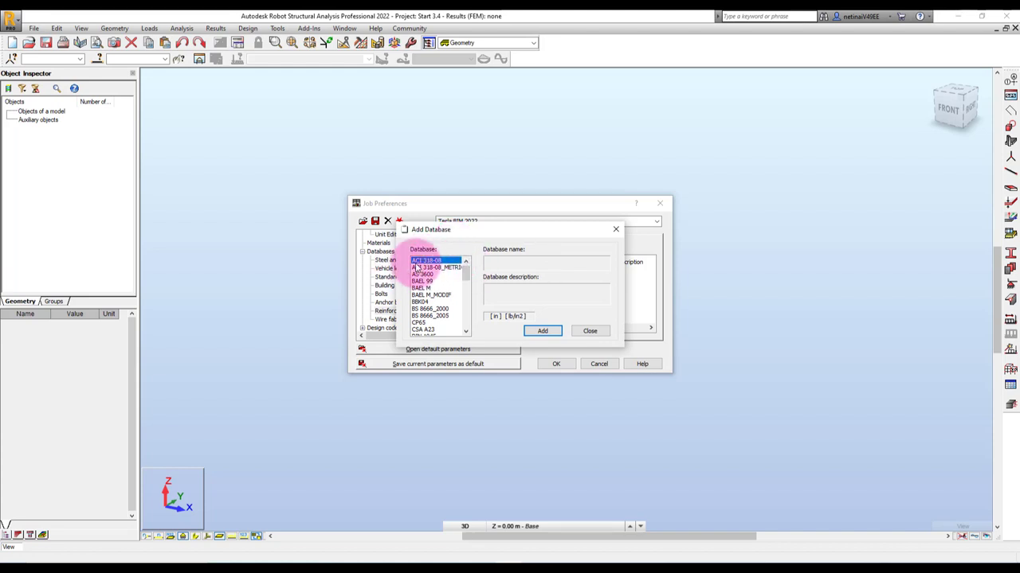
{"action": "left_click_drag", "start_coordinate": [467, 275], "coordinate": [465, 325]}
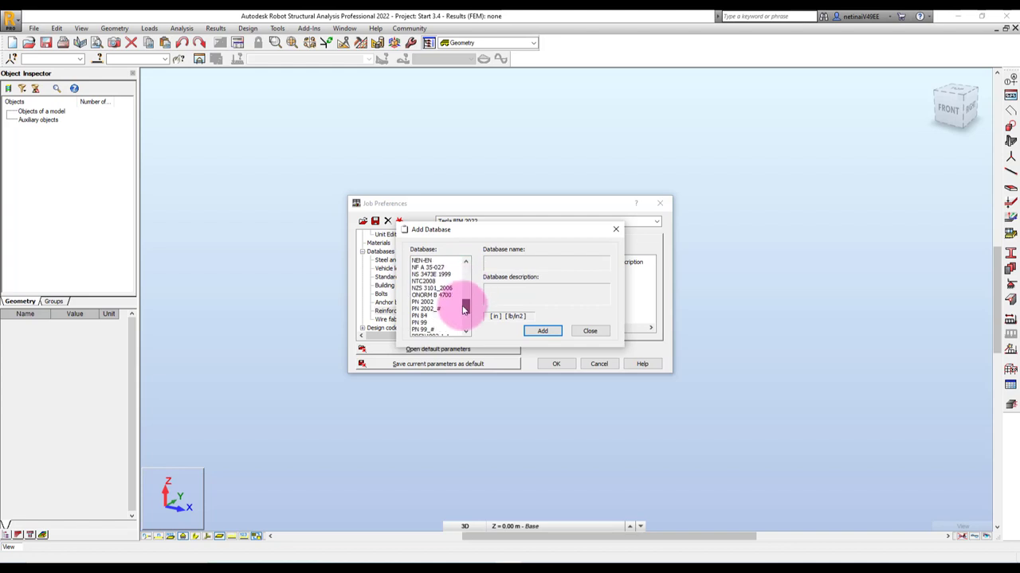
{"action": "left_click", "coordinate": [427, 331]}
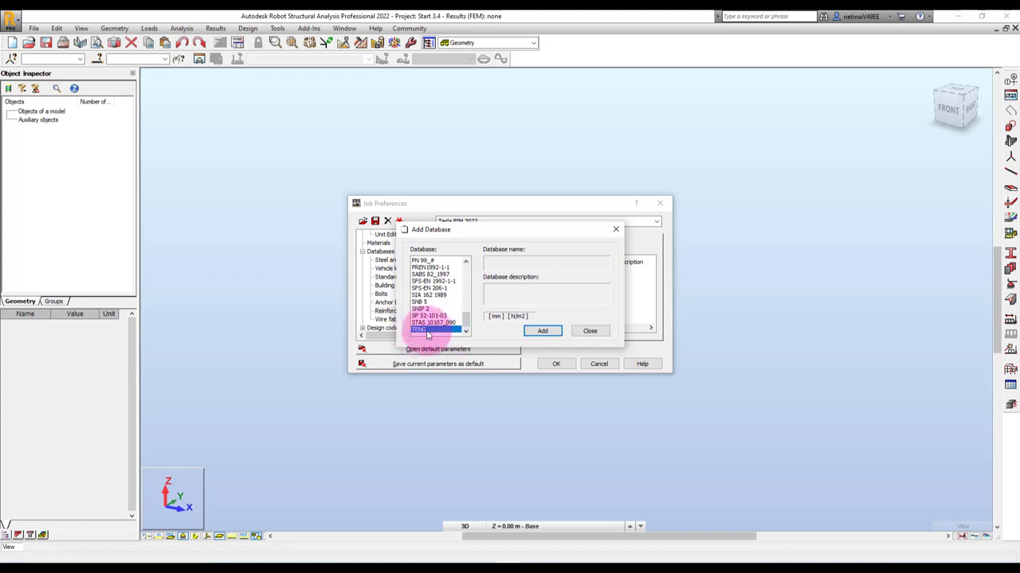
{"action": "left_click", "coordinate": [540, 332]}
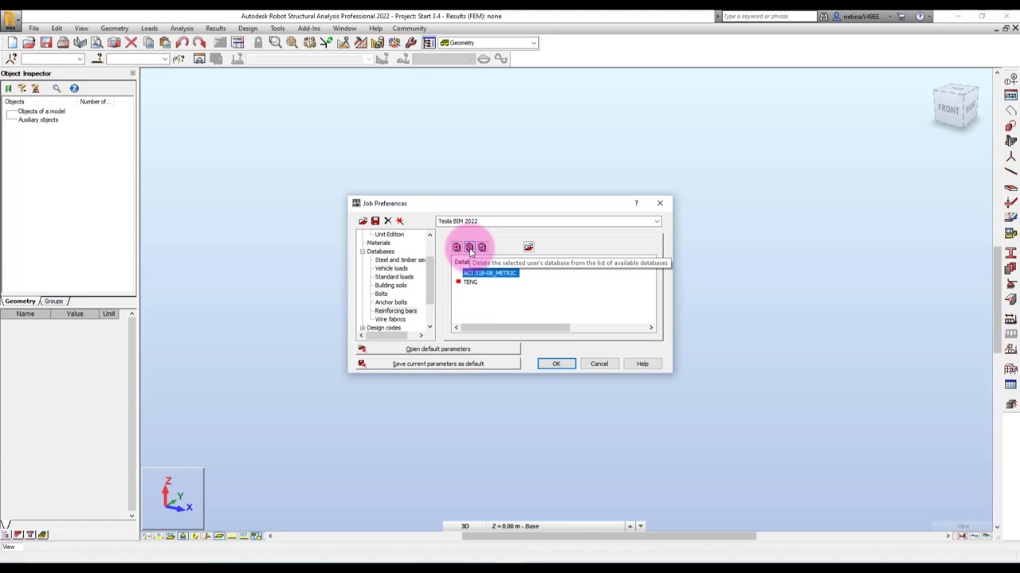
{"action": "left_click", "coordinate": [469, 248]}
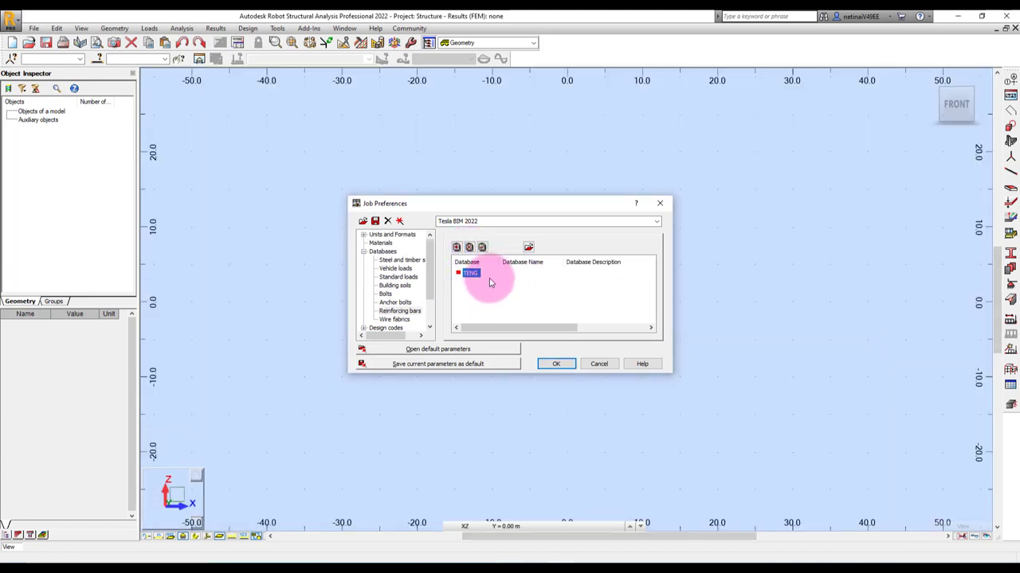
Save the job preferences to the file Tesla BIM 2022 v1.cov
{"action": "left_click", "coordinate": [481, 220]}
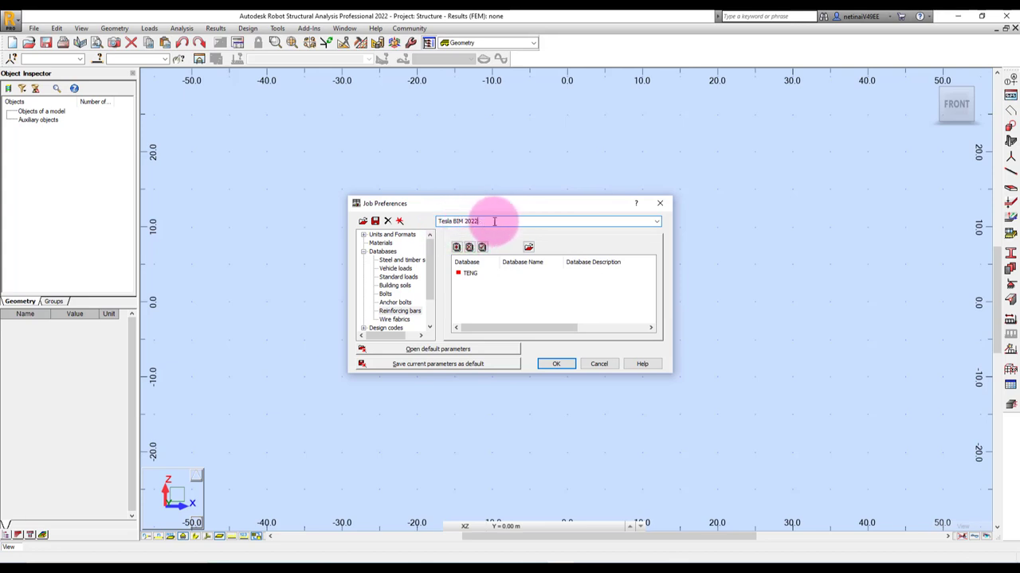
{"action": "left_click", "coordinate": [375, 222]}
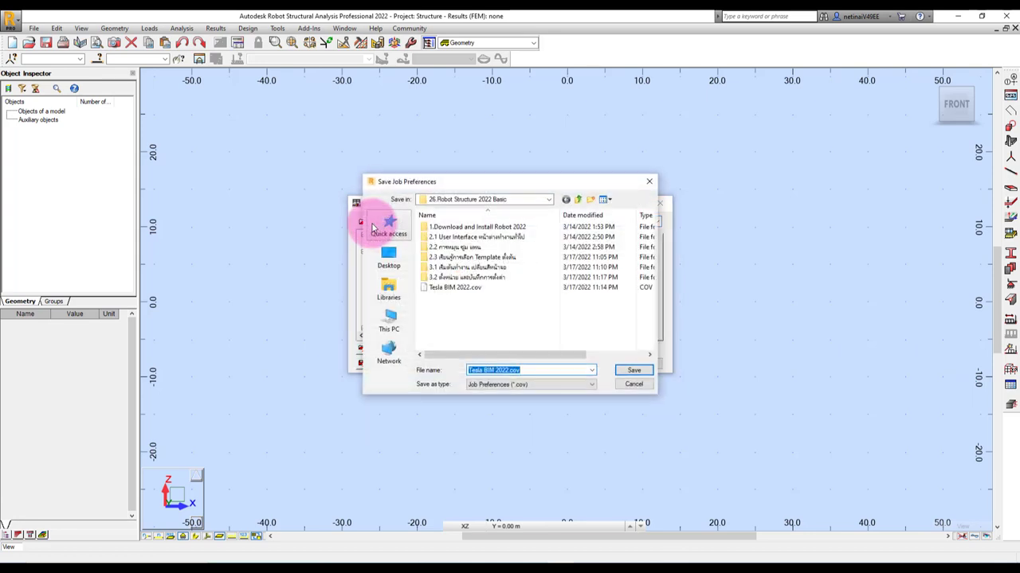
{"action": "left_click", "coordinate": [508, 370]}
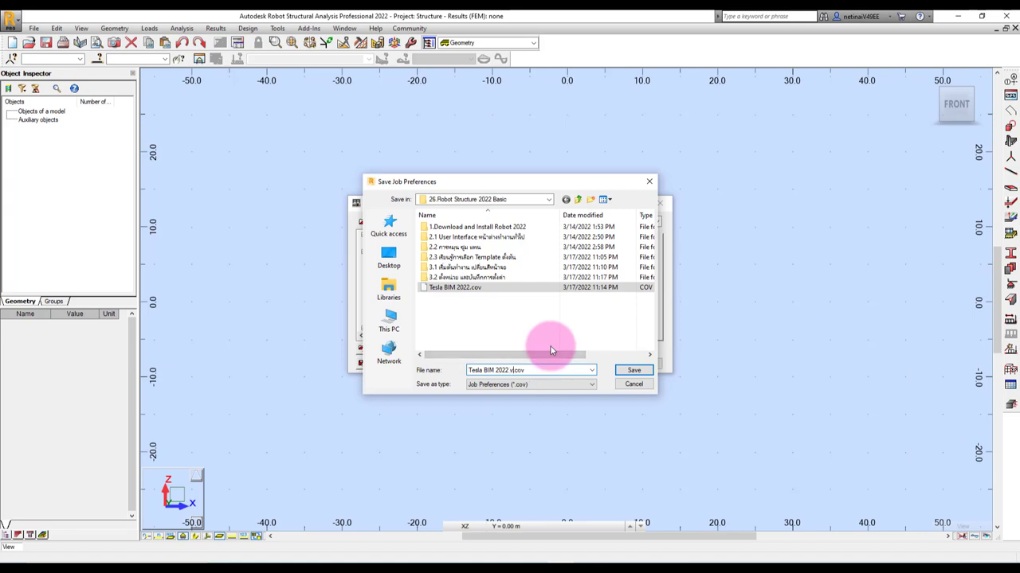
{"action": "left_click", "coordinate": [635, 371]}
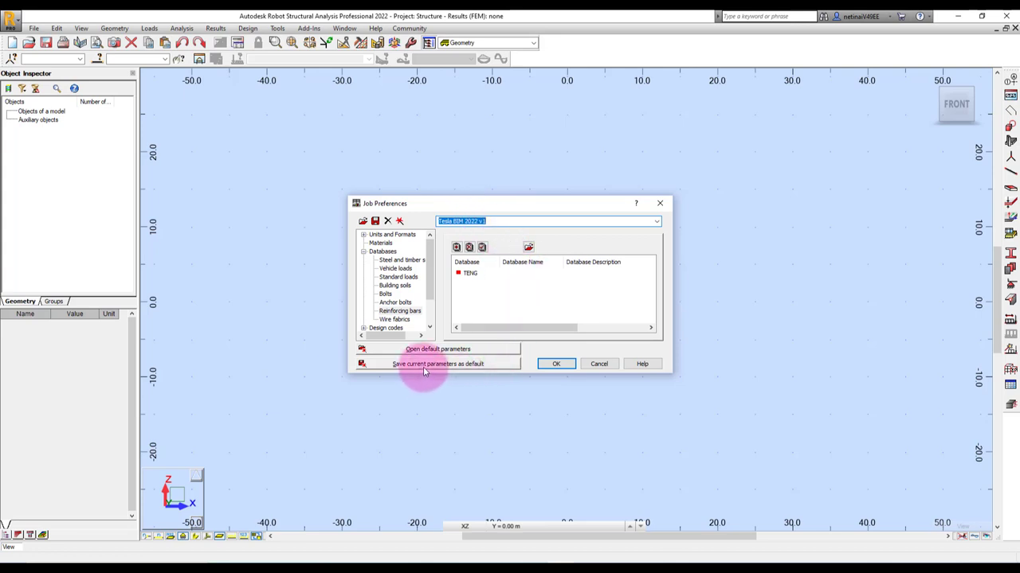
Store the current parameters as the default and close Job Preferences with OK
{"action": "left_click", "coordinate": [430, 365]}
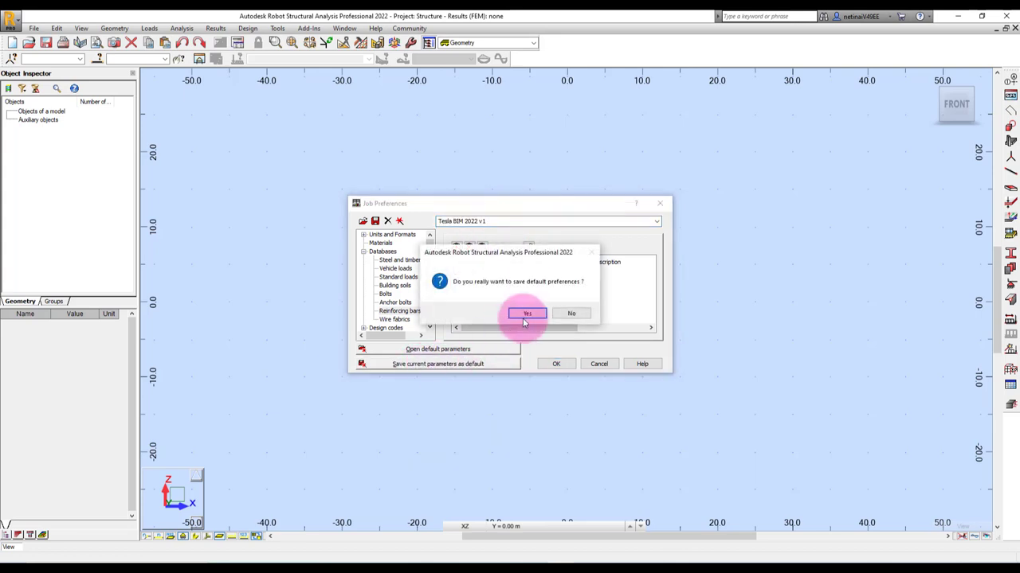
{"action": "left_click", "coordinate": [526, 313]}
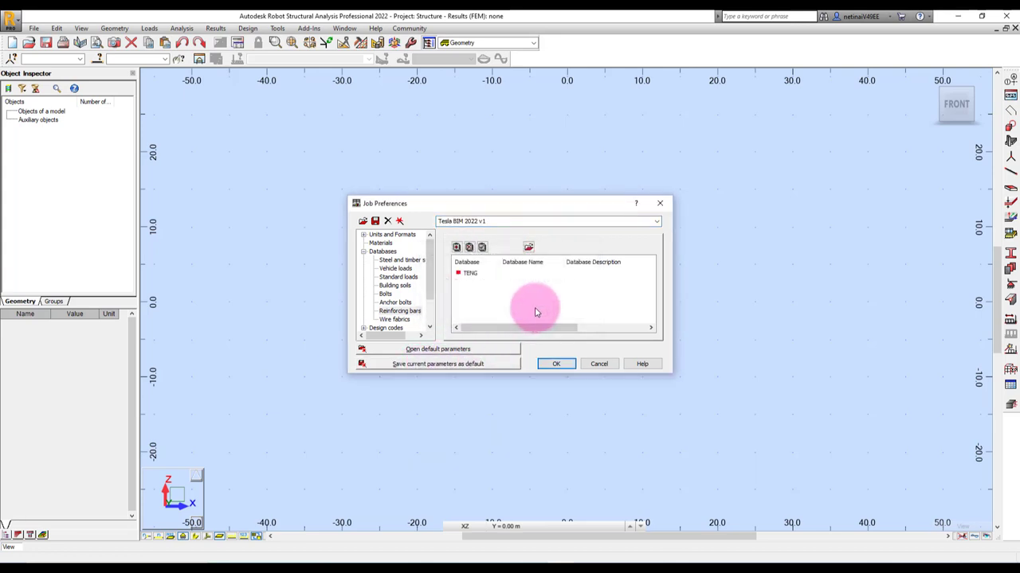
{"action": "left_click", "coordinate": [555, 368]}
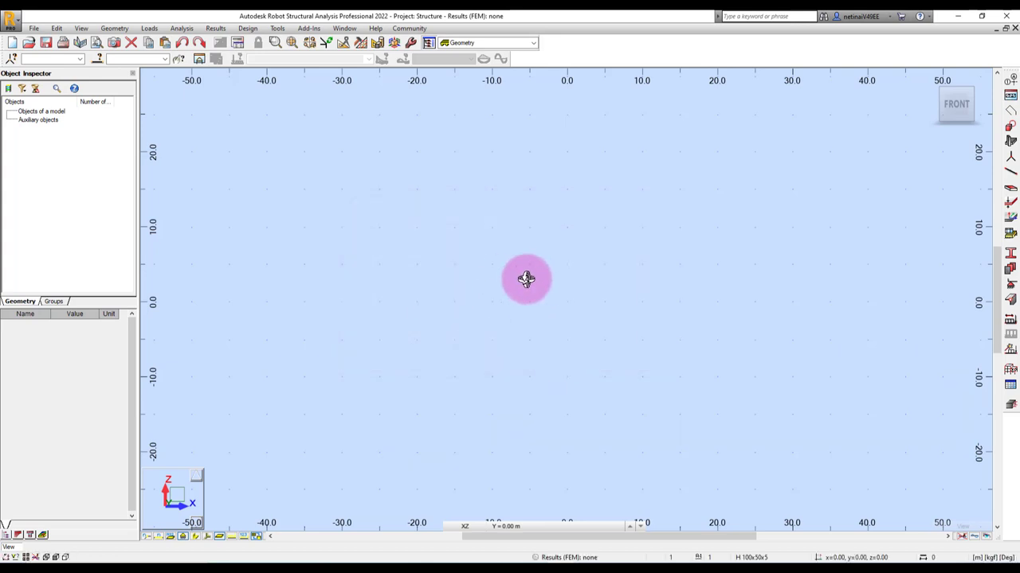
Restart Robot Structural Analysis and start a new, empty Shell Design project
{"action": "left_click", "coordinate": [1010, 19]}
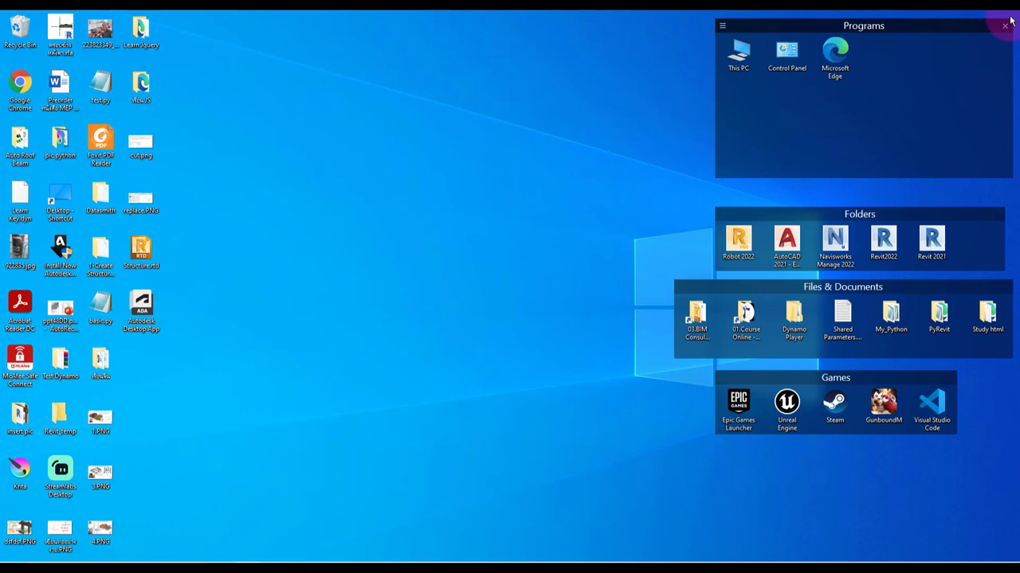
{"action": "double_click", "coordinate": [749, 240]}
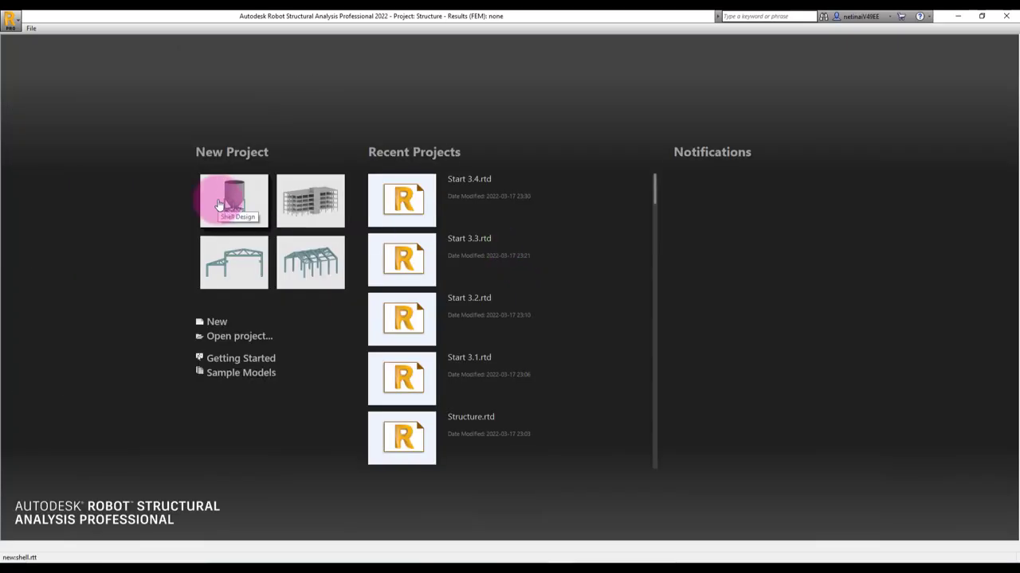
{"action": "left_click", "coordinate": [223, 204]}
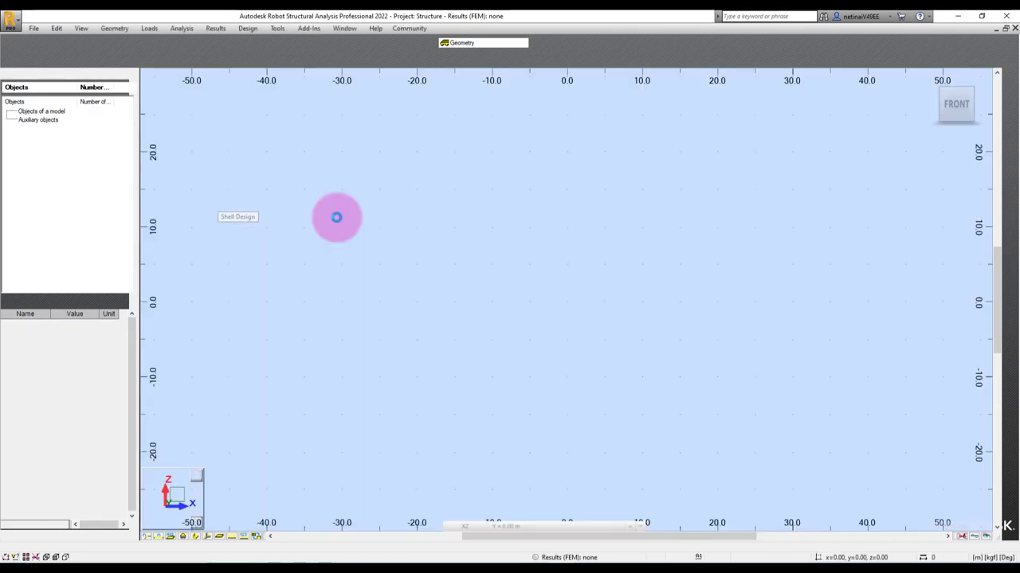
{"action": "left_click", "coordinate": [277, 28]}
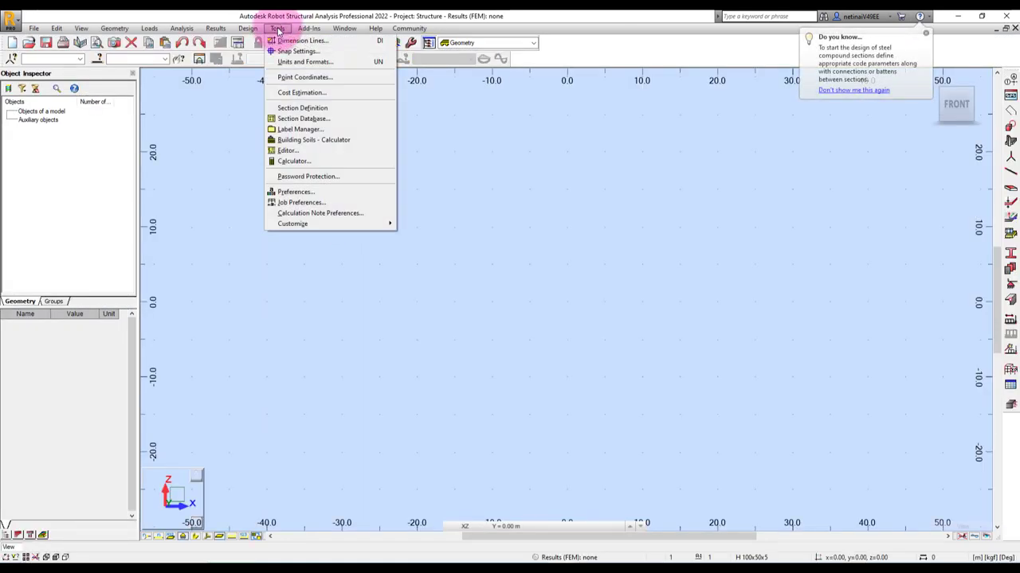
Select the Tesla BIM 2022 v1 preference set in Job Preferences
{"action": "left_click", "coordinate": [298, 203]}
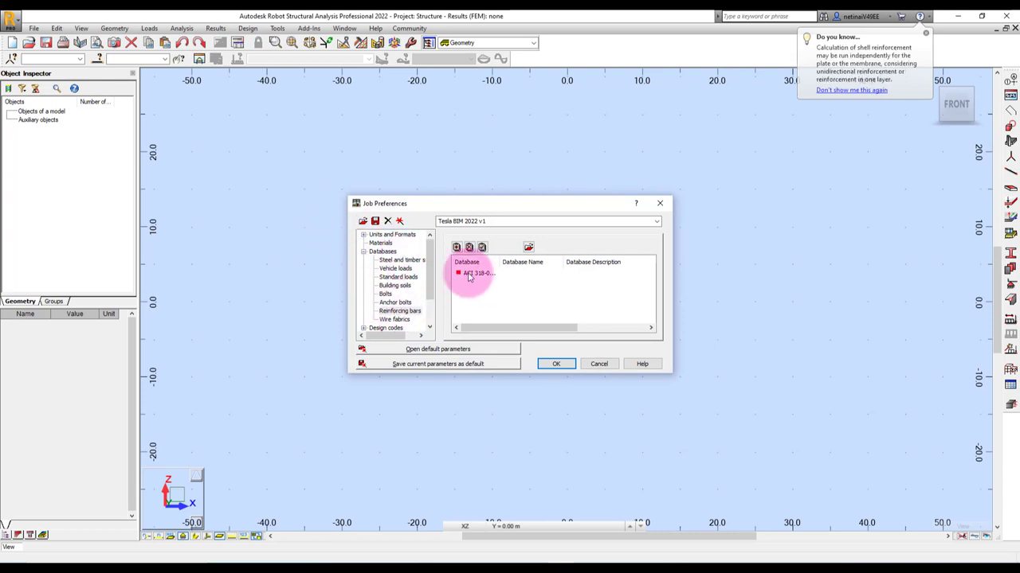
{"action": "left_click", "coordinate": [658, 223]}
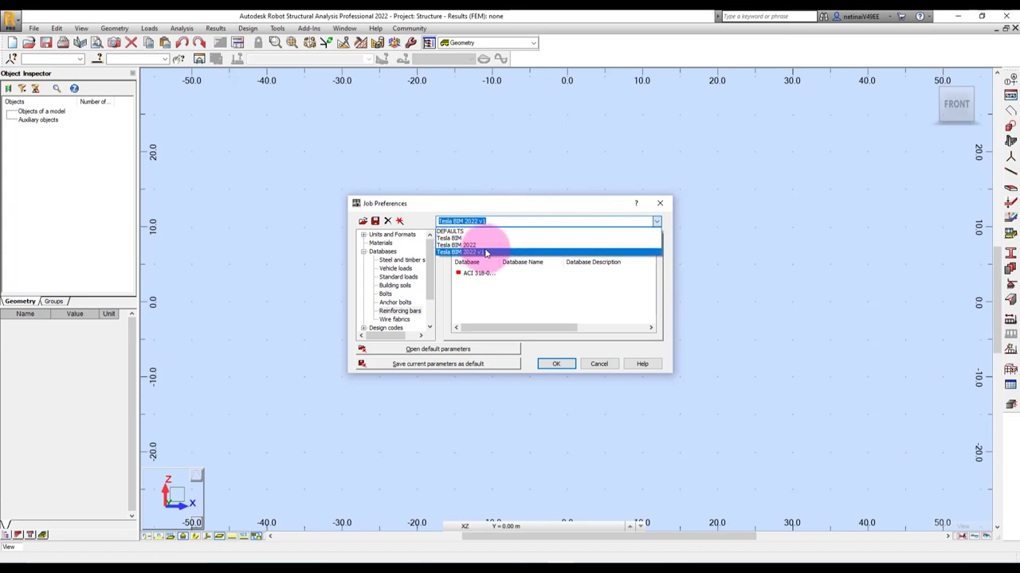
{"action": "left_click", "coordinate": [486, 253]}
{"action": "left_click", "coordinate": [657, 223]}
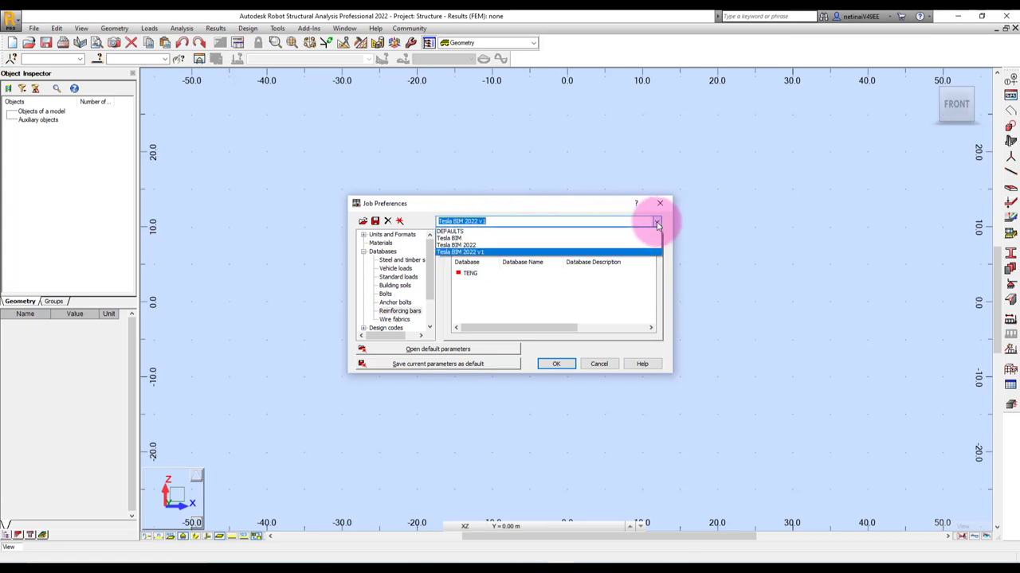
{"action": "left_click_drag", "start_coordinate": [657, 225], "coordinate": [480, 253]}
{"action": "left_click", "coordinate": [473, 254]}
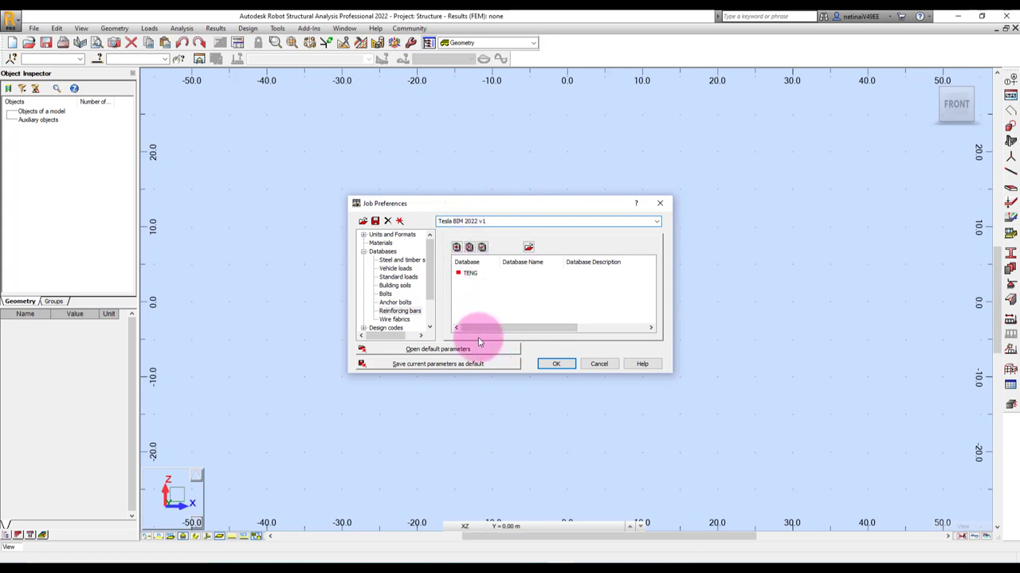
Save Tesla BIM 2022 v1 as the default job preferences and close the dialog
{"action": "left_click", "coordinate": [451, 365]}
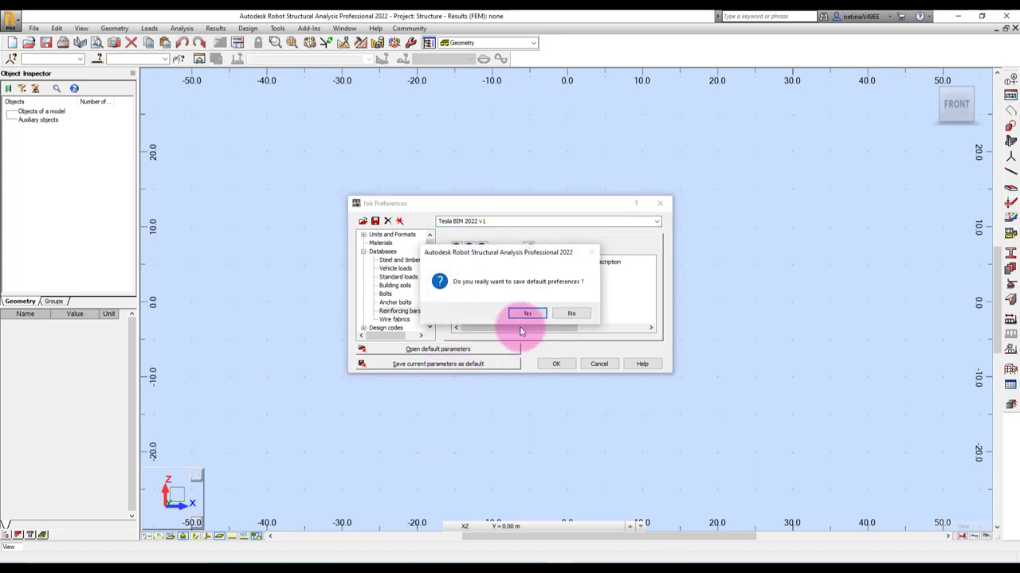
{"action": "left_click", "coordinate": [529, 317]}
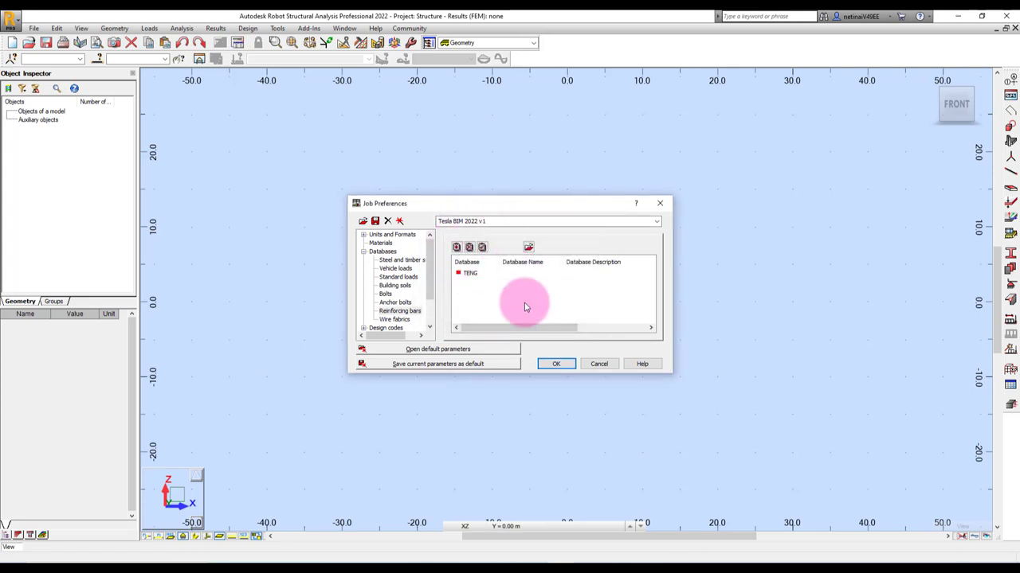
{"action": "left_click", "coordinate": [556, 364]}
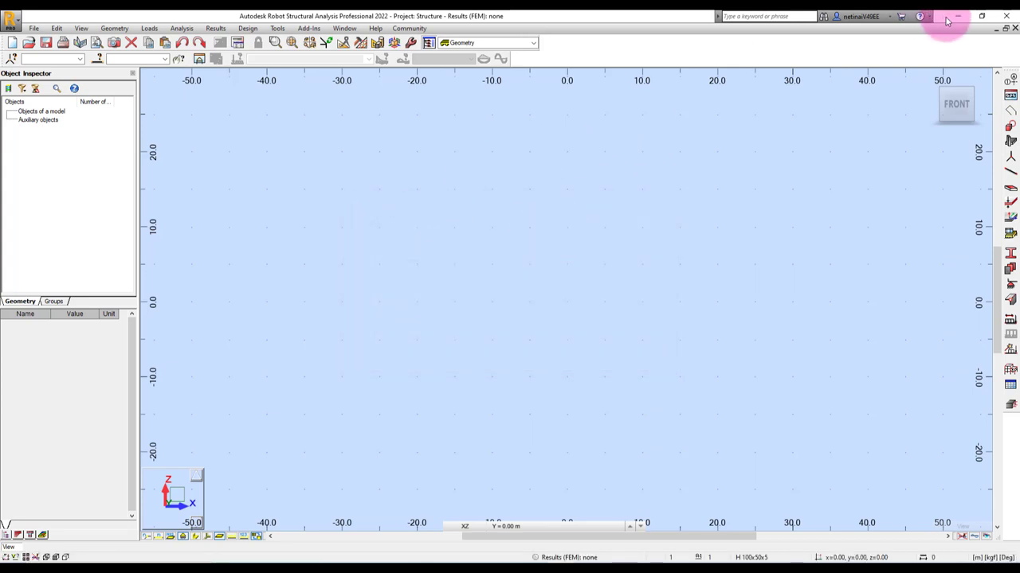
Restart Robot with a new project and confirm Job Preferences load Tesla BIM 2022 v1 with TENG bars
{"action": "left_click", "coordinate": [1006, 15]}
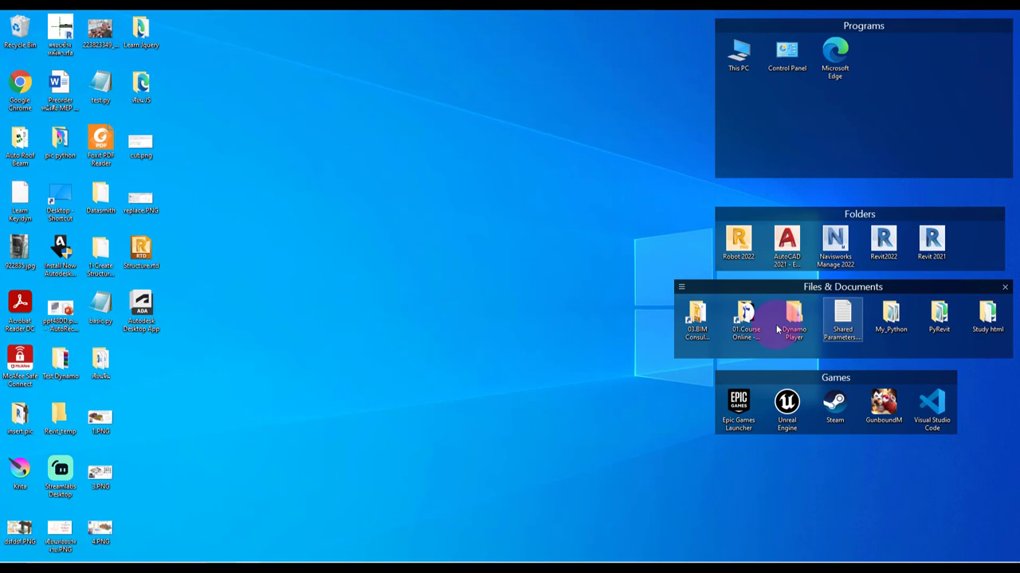
{"action": "double_click", "coordinate": [737, 238]}
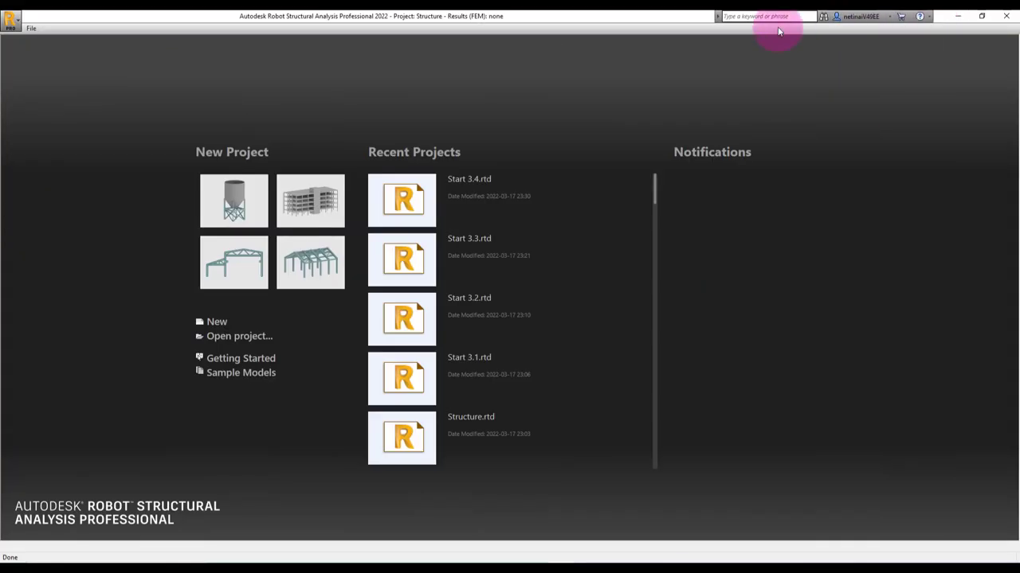
{"action": "left_click", "coordinate": [229, 200]}
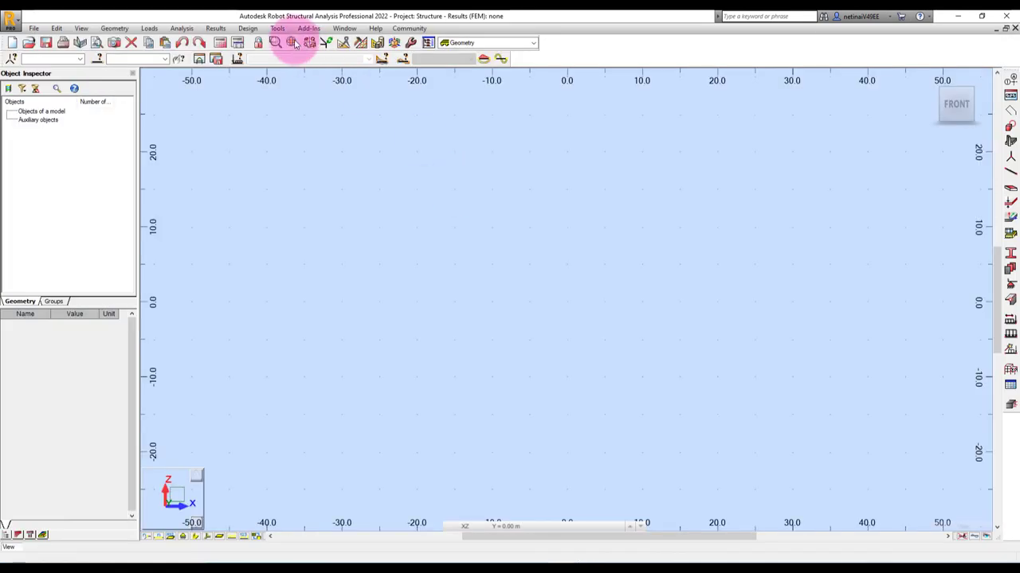
{"action": "left_click", "coordinate": [278, 28]}
{"action": "left_click", "coordinate": [315, 200]}
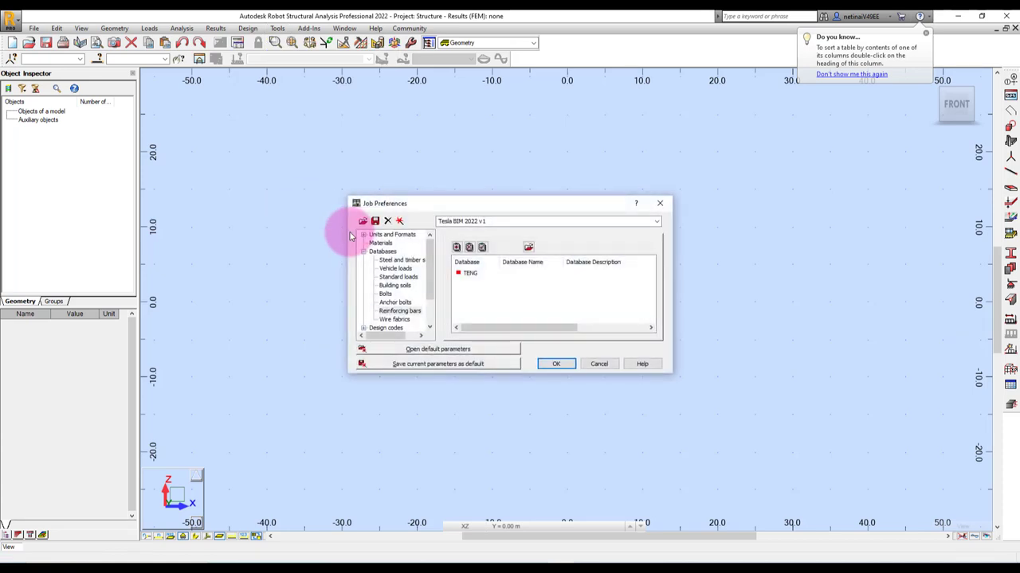